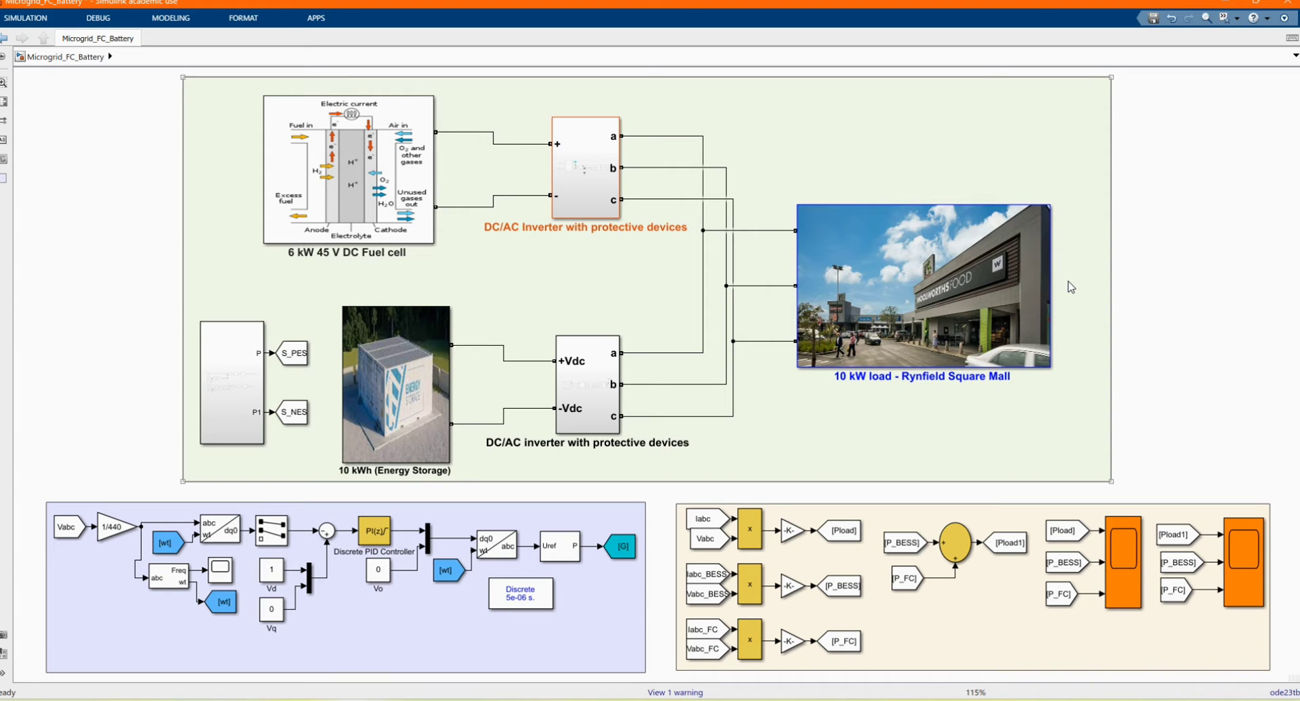
- Examine the top-level microgrid model's fuel cell, energy storage, inverter and load blocks, along with its simulation settings
click(1172, 363)
click(328, 175)
click(397, 329)
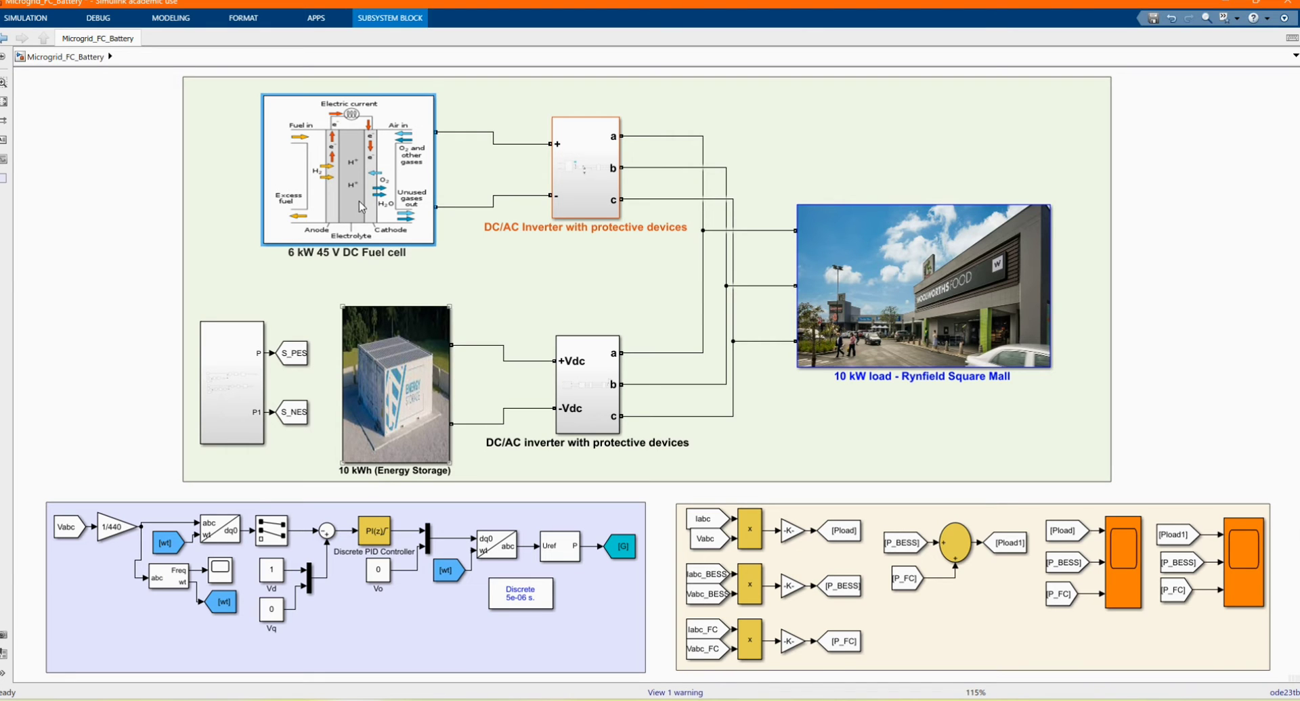
click(391, 365)
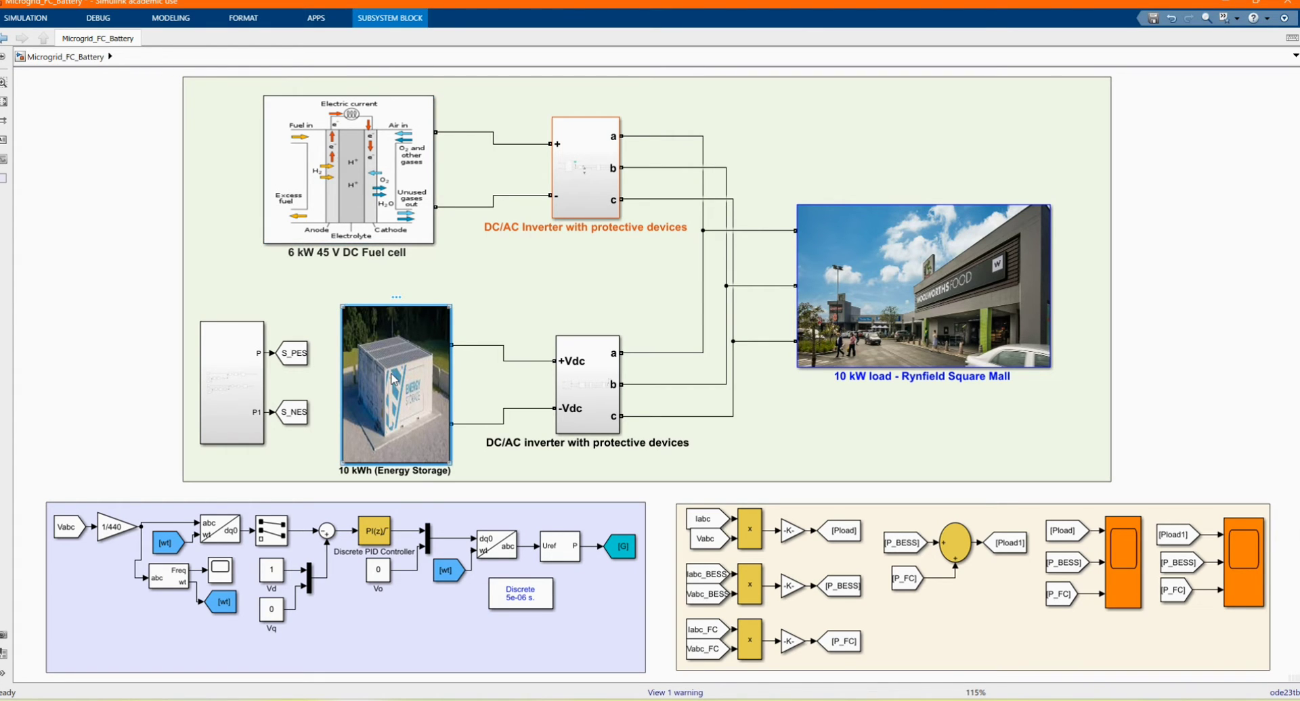
click(592, 209)
click(378, 167)
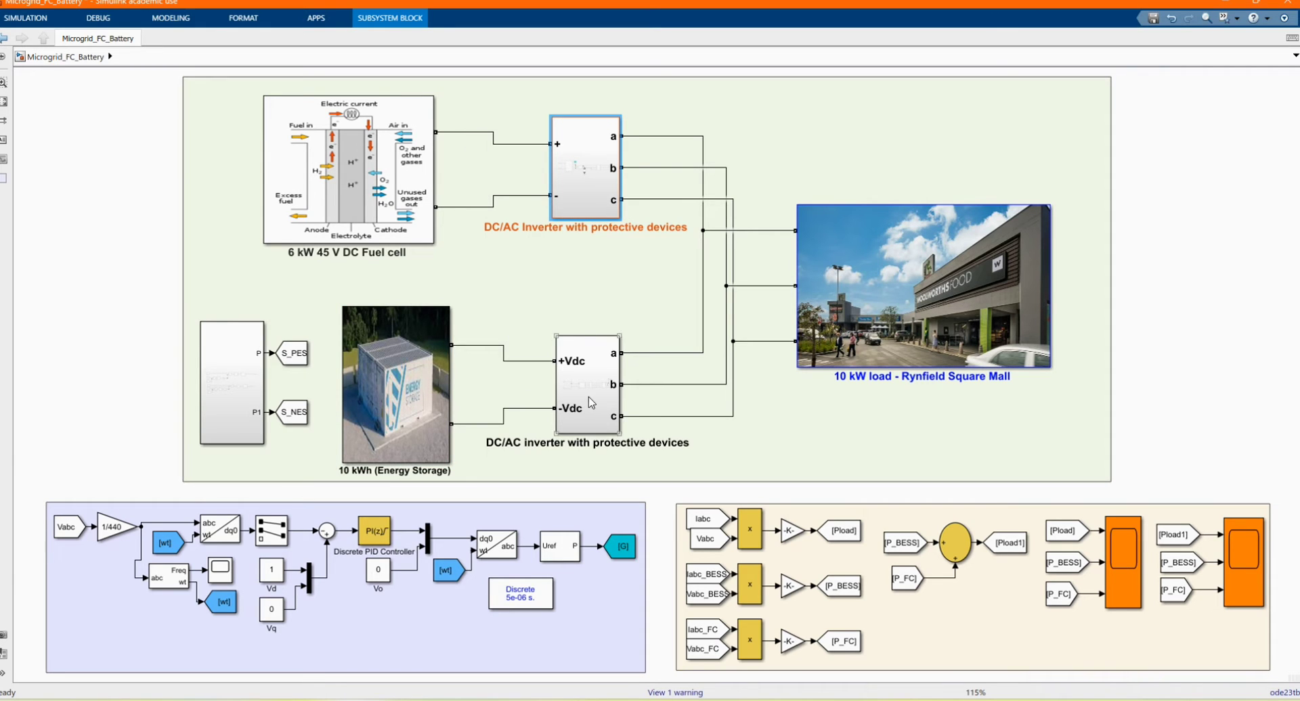
click(438, 391)
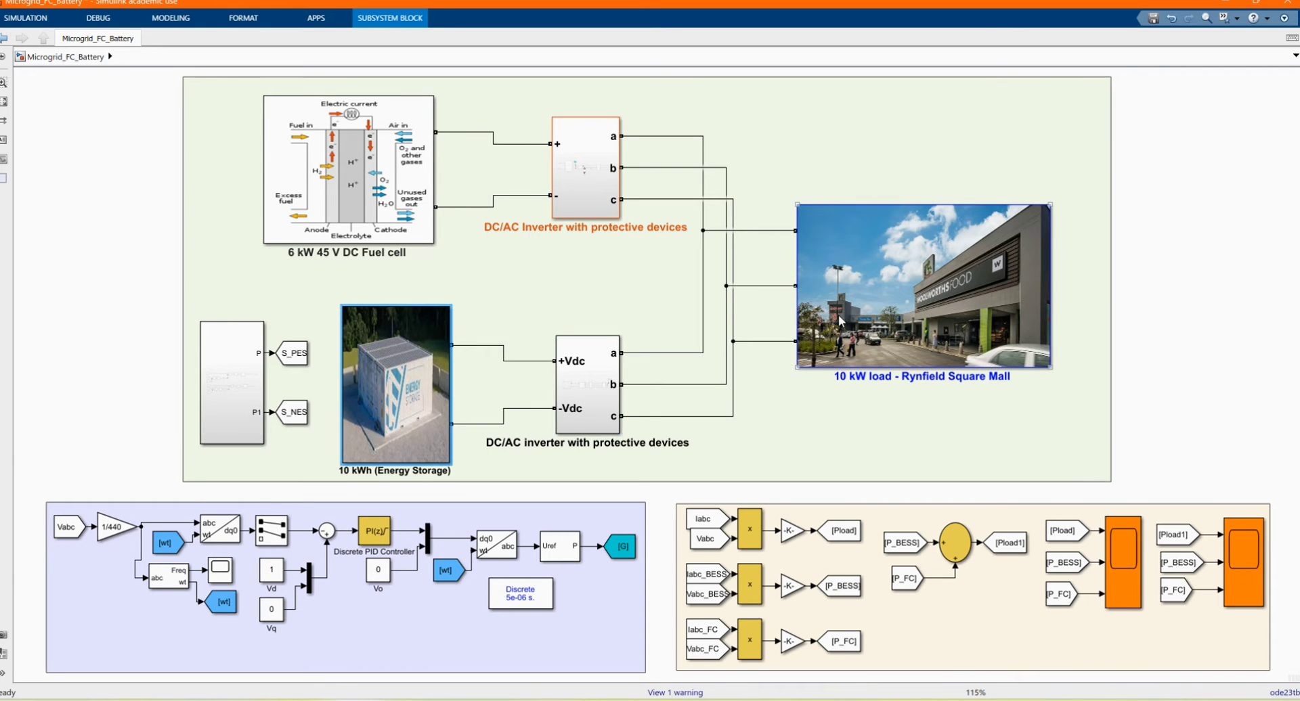
click(796, 359)
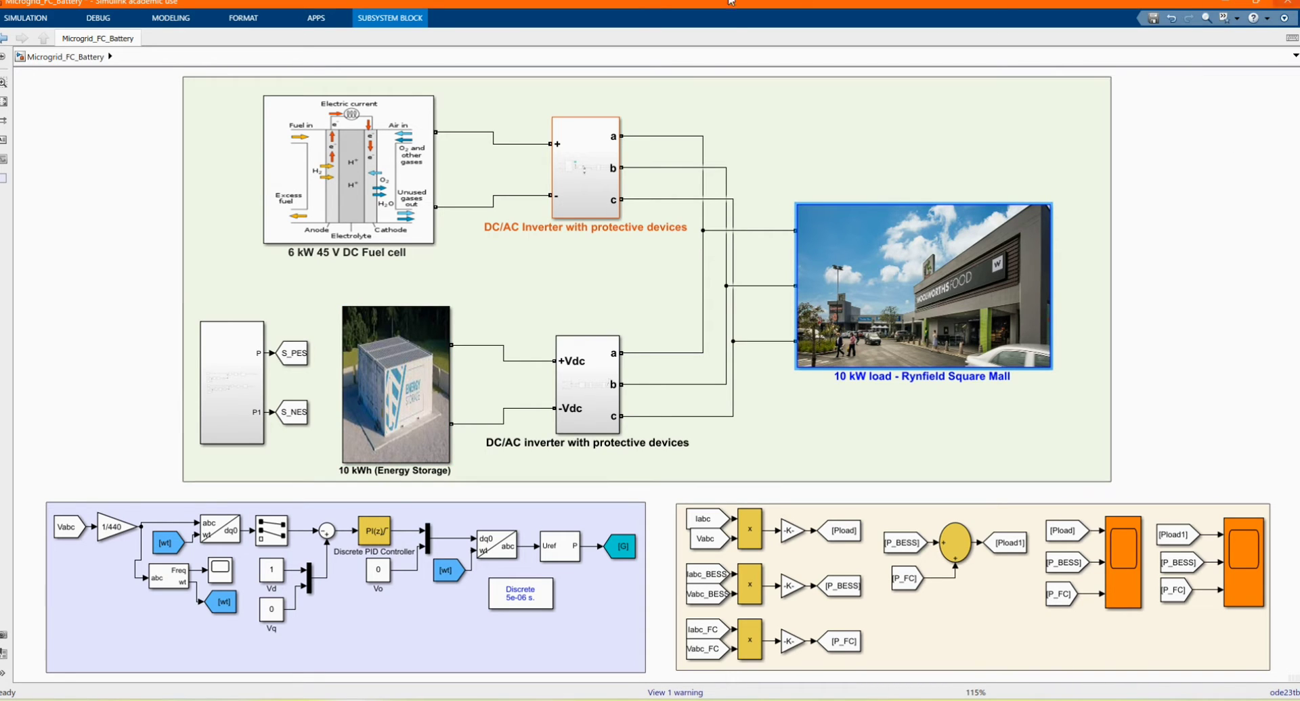
click(29, 74)
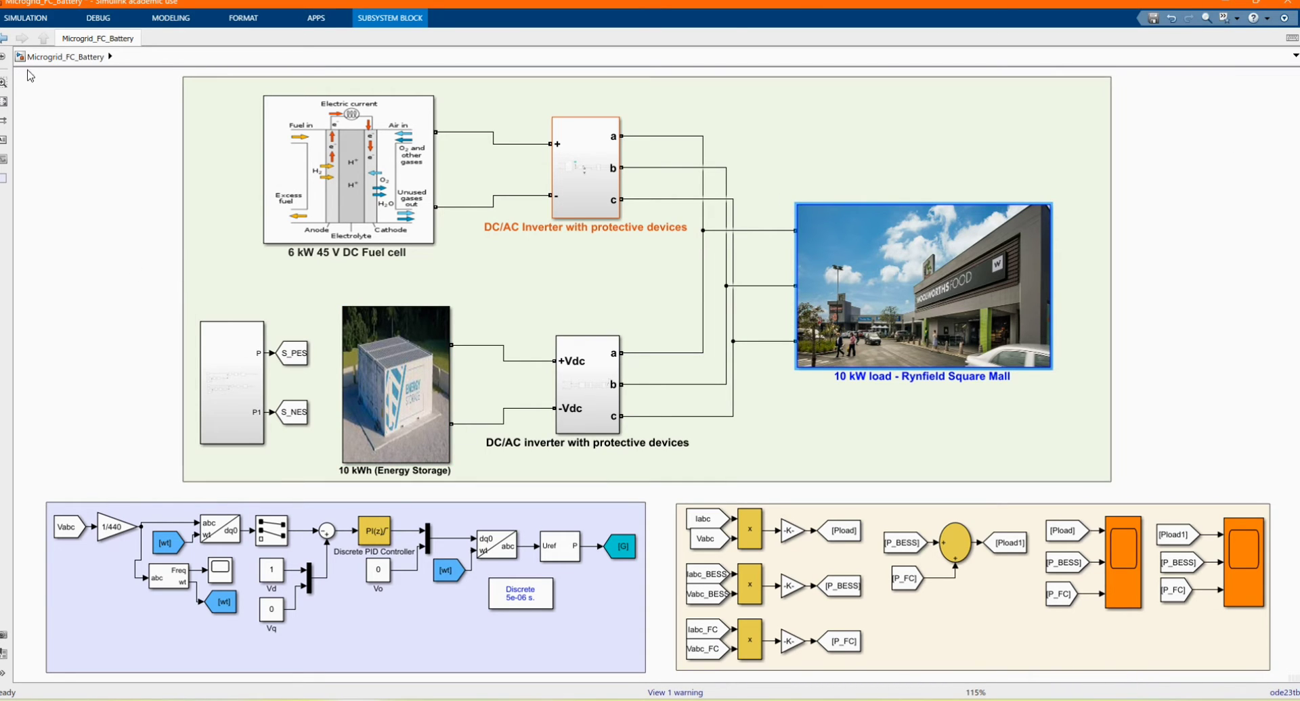
click(30, 25)
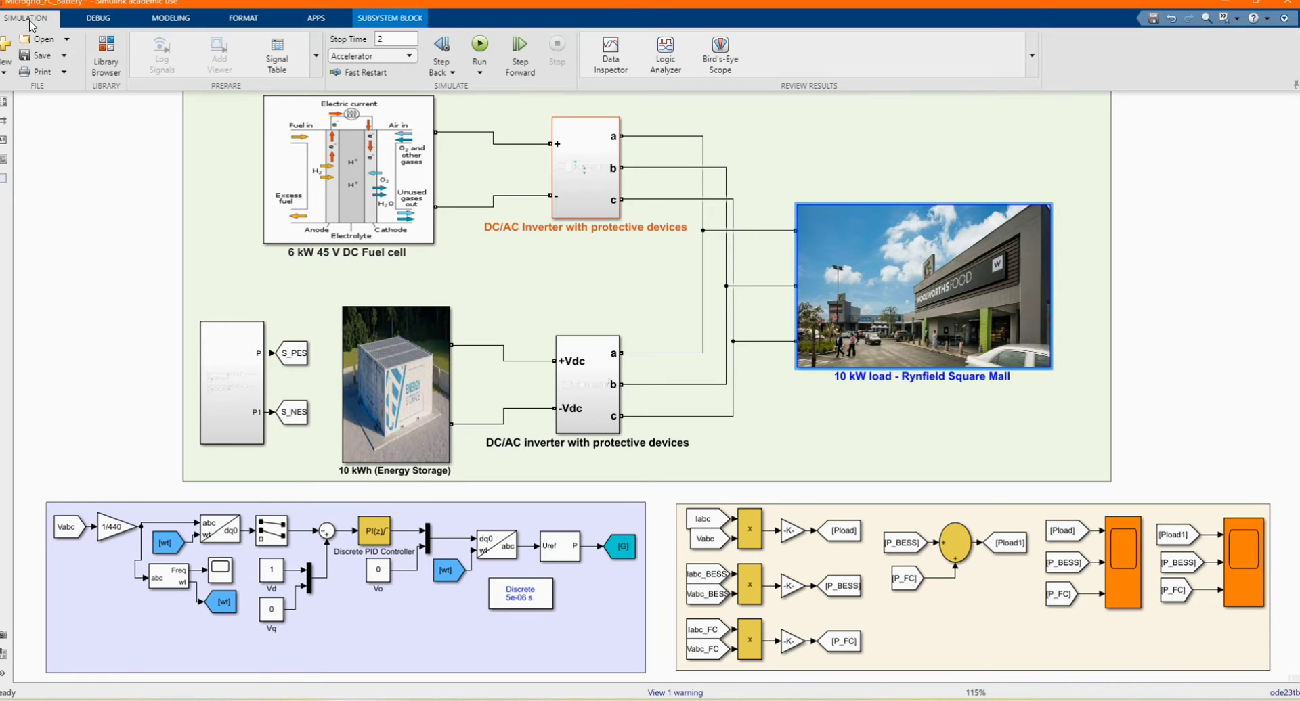
click(121, 308)
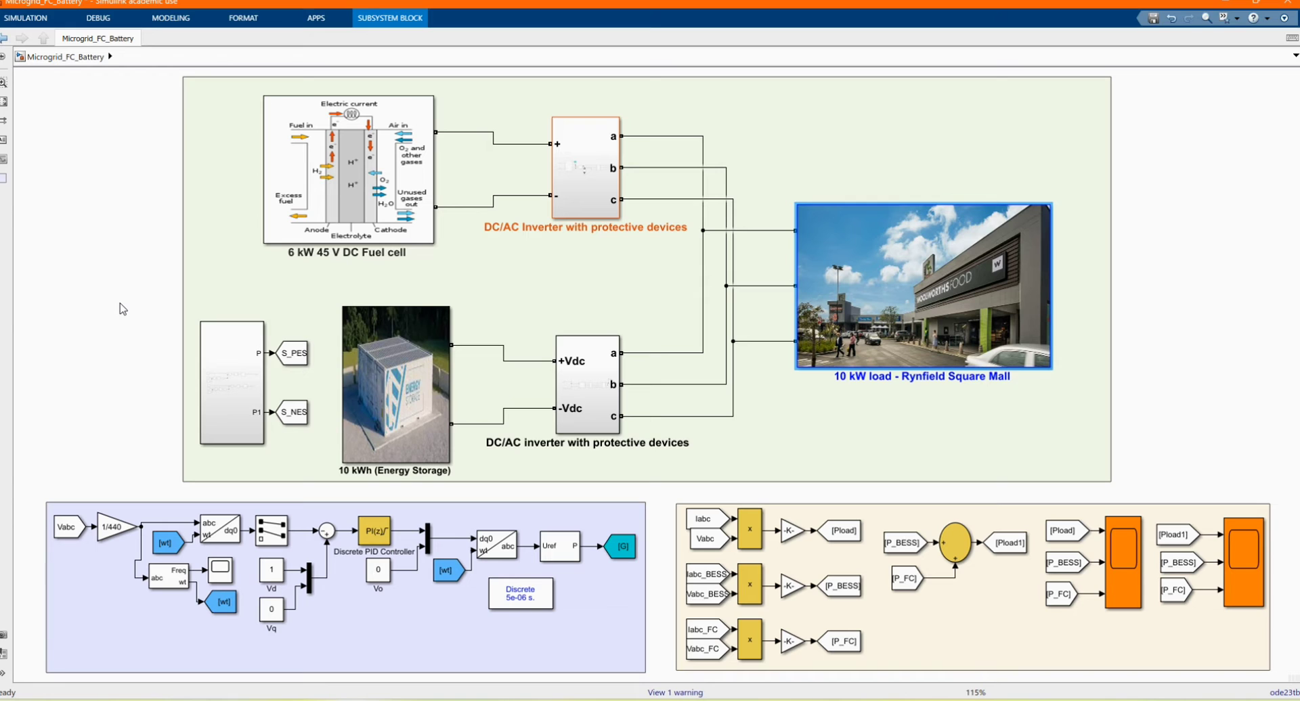
- Open the 6 kW 45 V DC Fuel cell subsystem to see its internal blocks
click(363, 165)
double_click(359, 164)
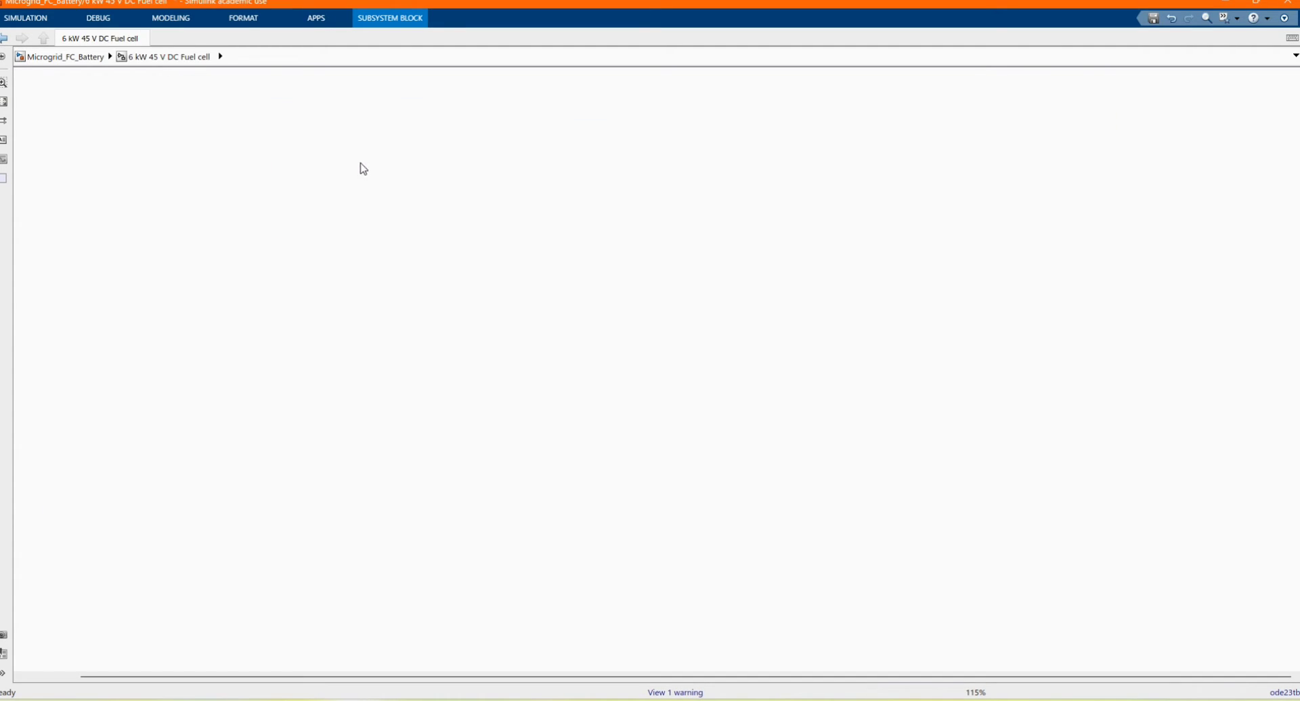
scroll(615, 289, down, 1)
scroll(636, 318, up, 2)
- Set the Fuel Cell Stack block's preset model to PEMFC - 6 kW - 45 Vdc and apply it
click(654, 325)
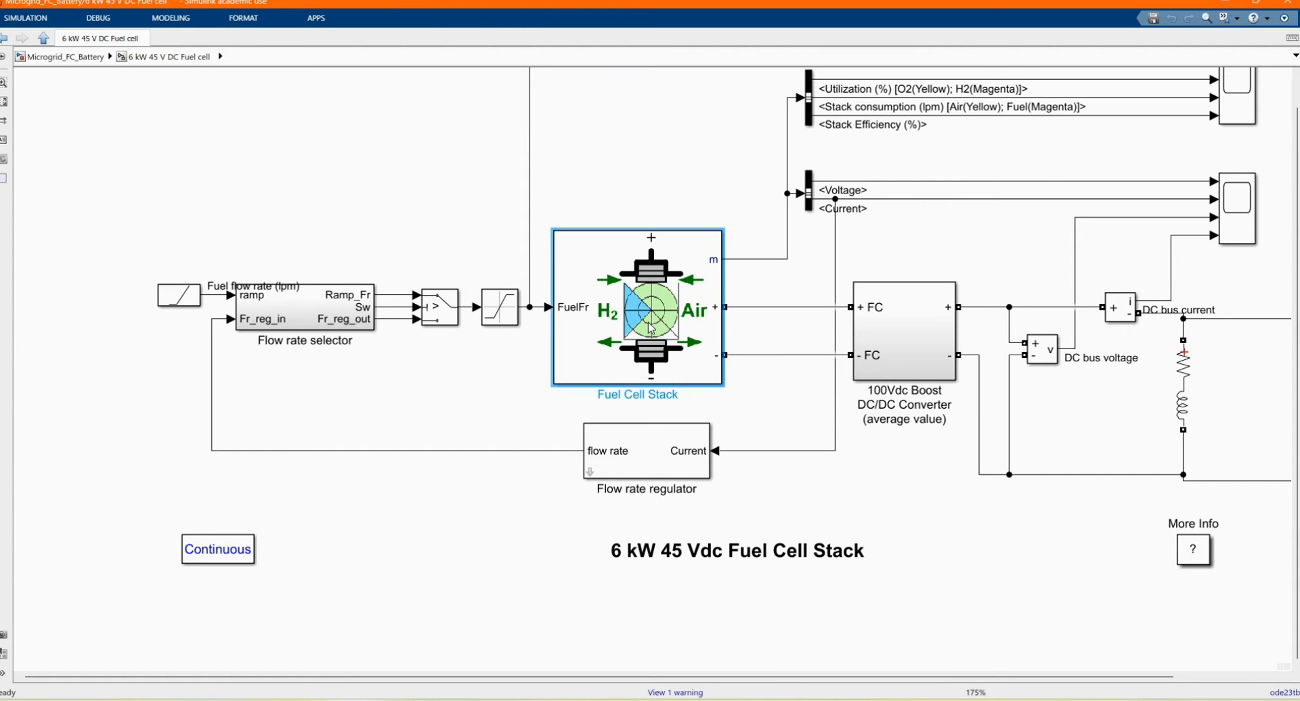
double_click(653, 327)
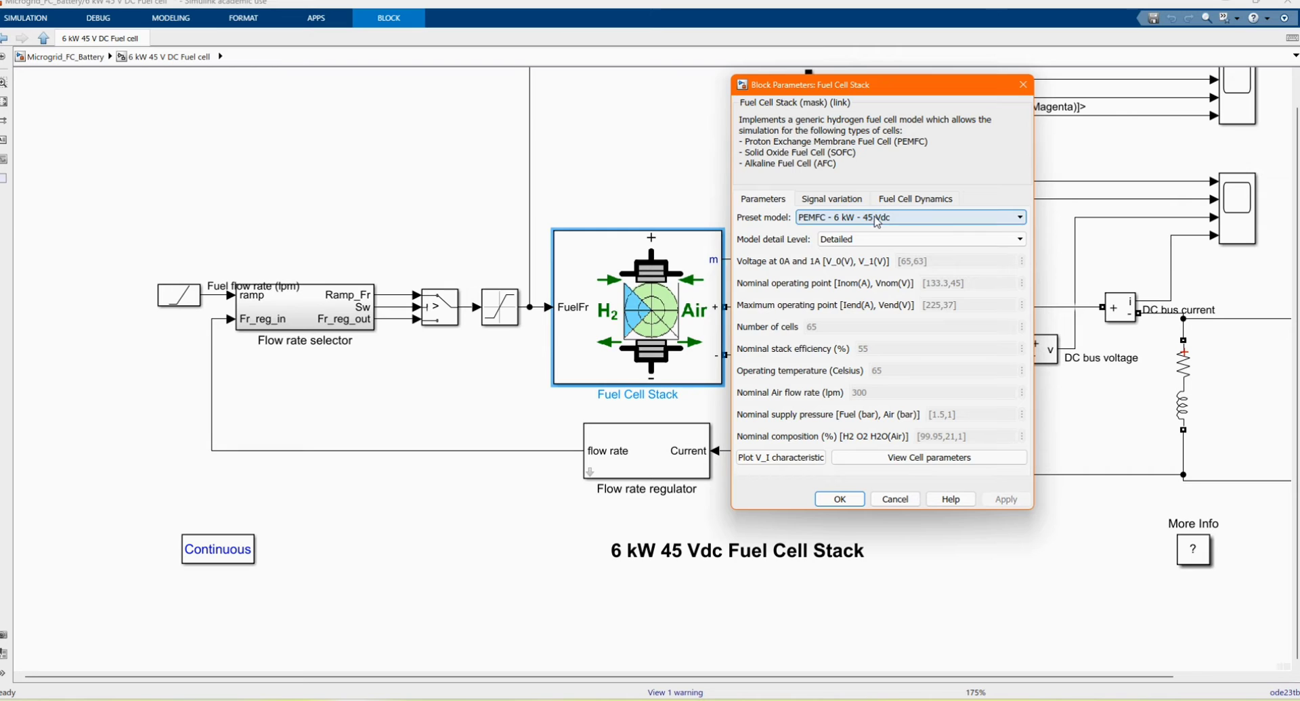
click(846, 218)
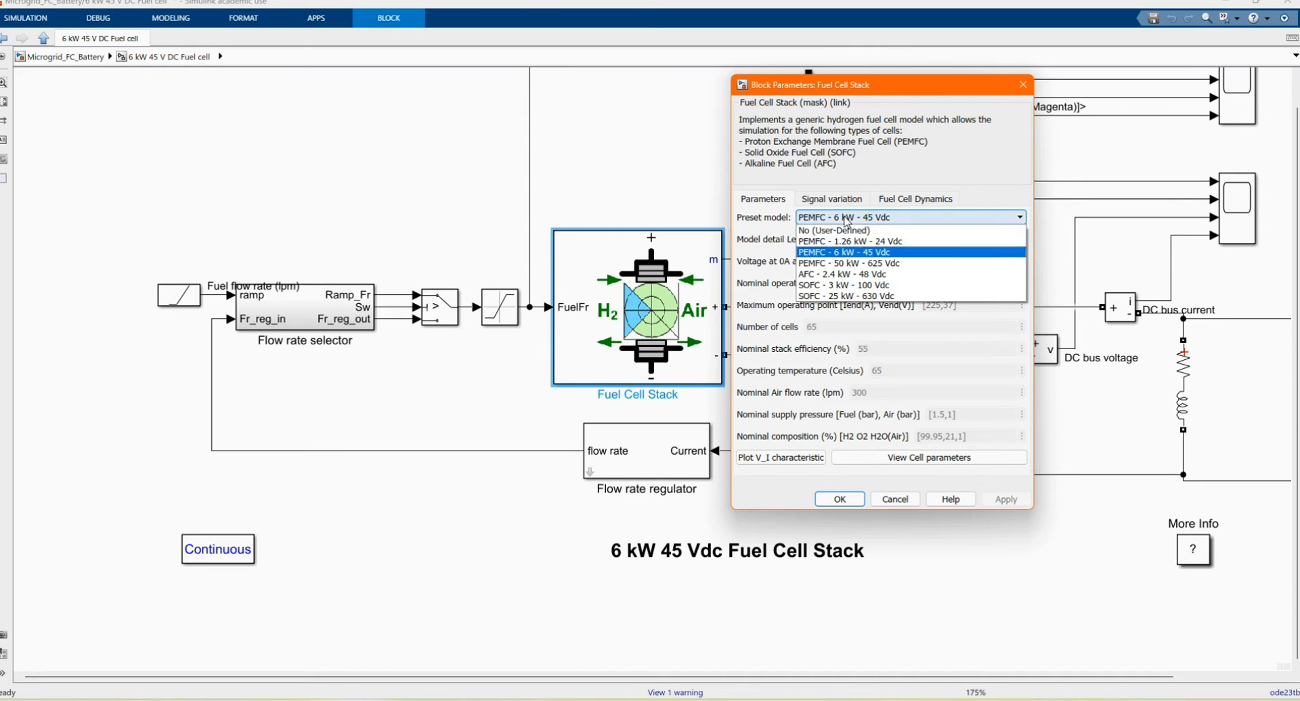
click(833, 258)
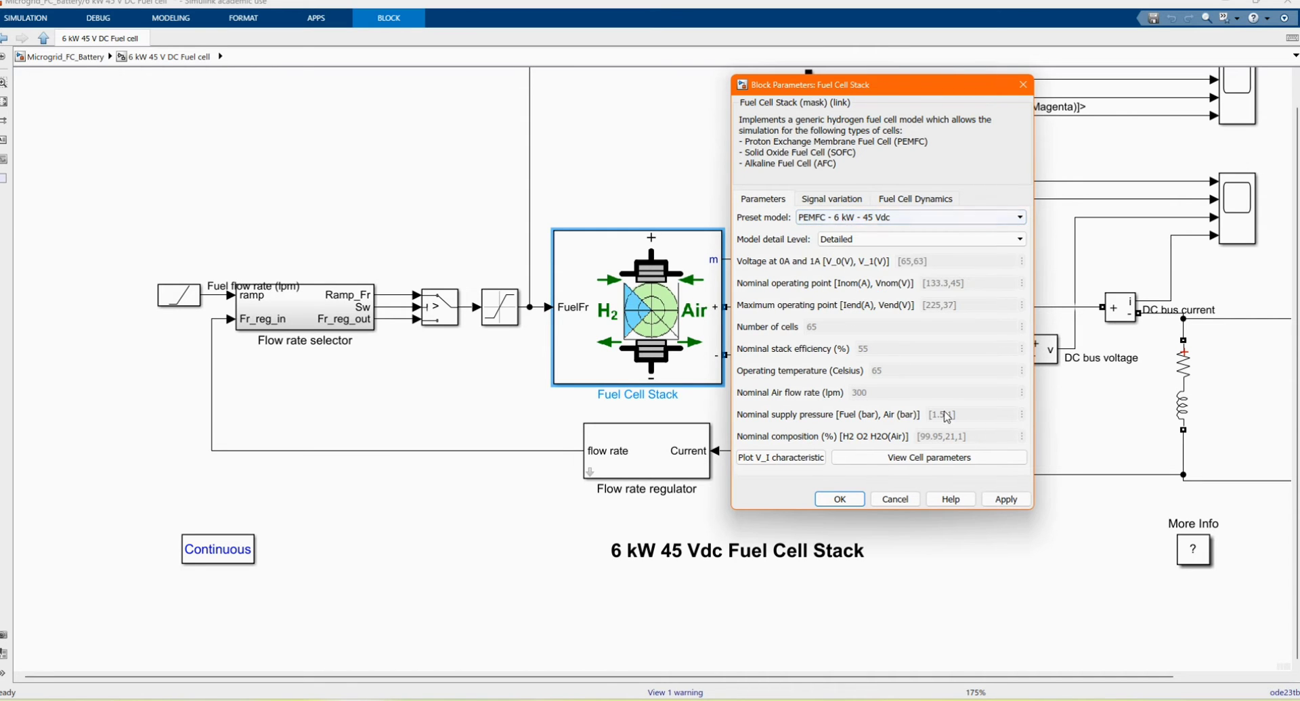
click(1006, 499)
click(838, 499)
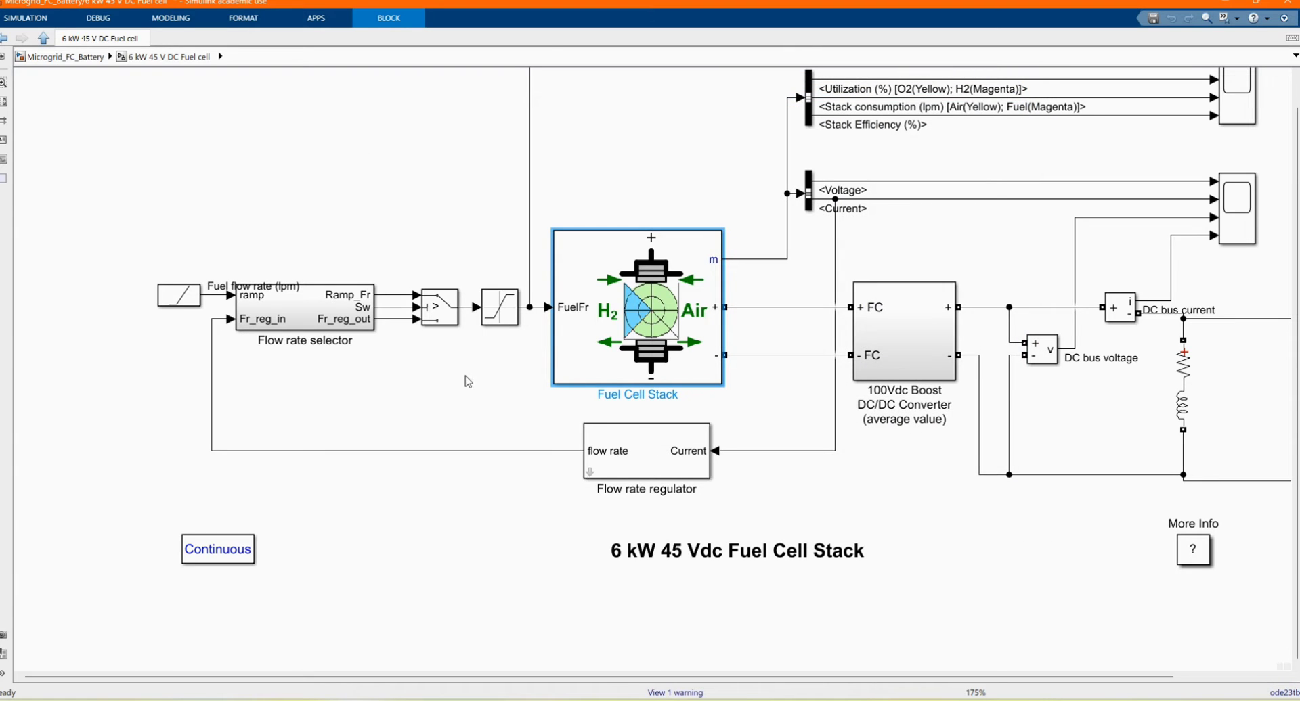
- Open the 100Vdc Boost DC/DC Converter subsystem connected to the fuel cell stack's output
scroll(814, 422, down, 1)
scroll(890, 344, up, 1)
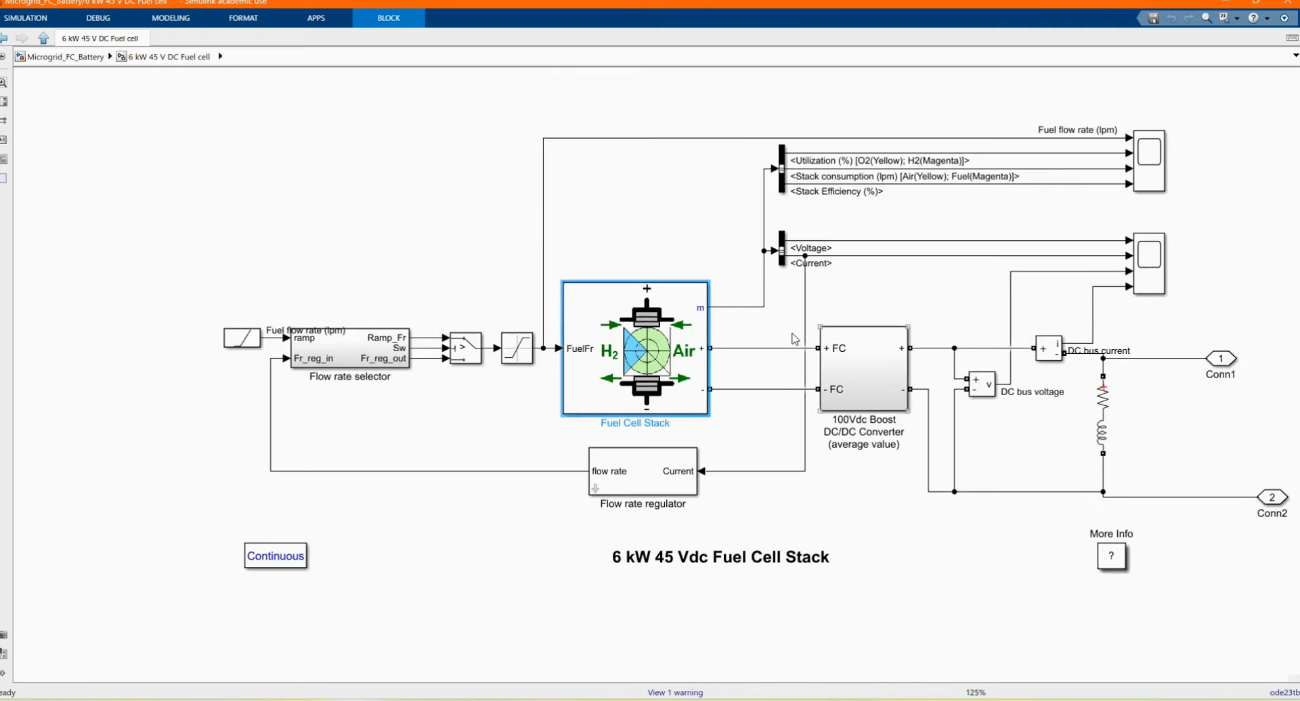
click(881, 395)
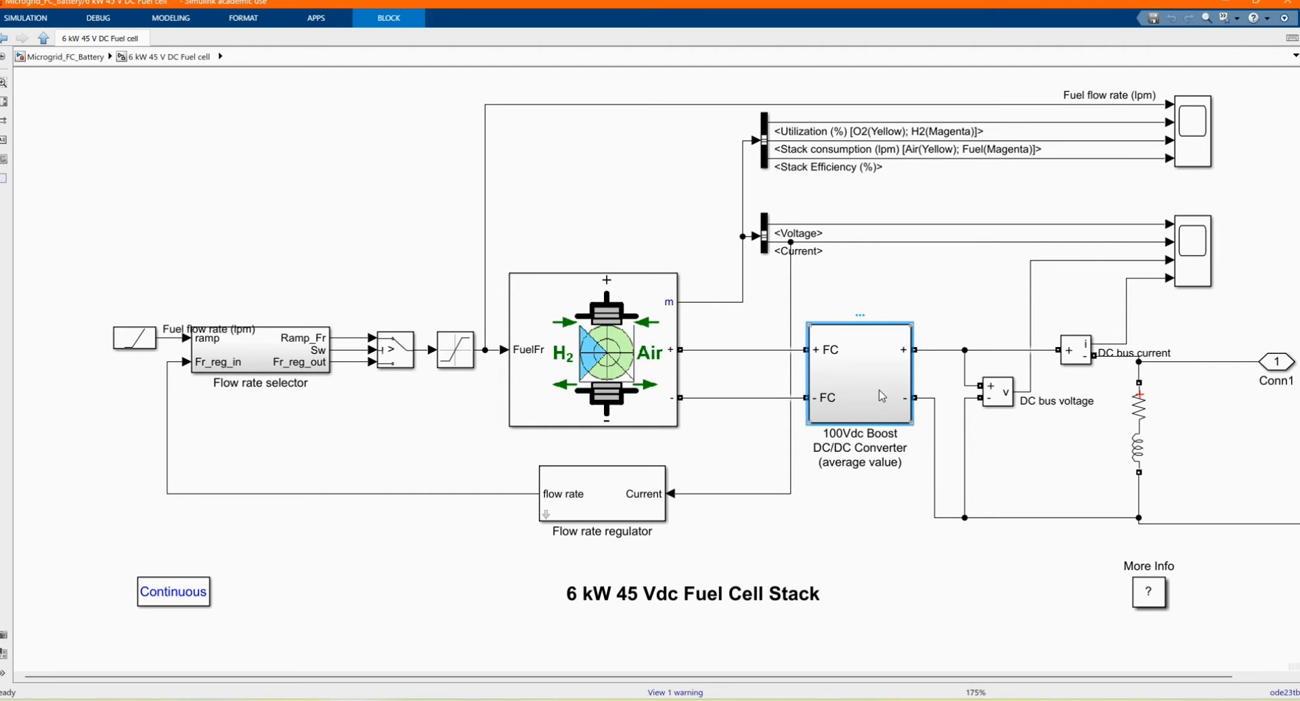
double_click(880, 396)
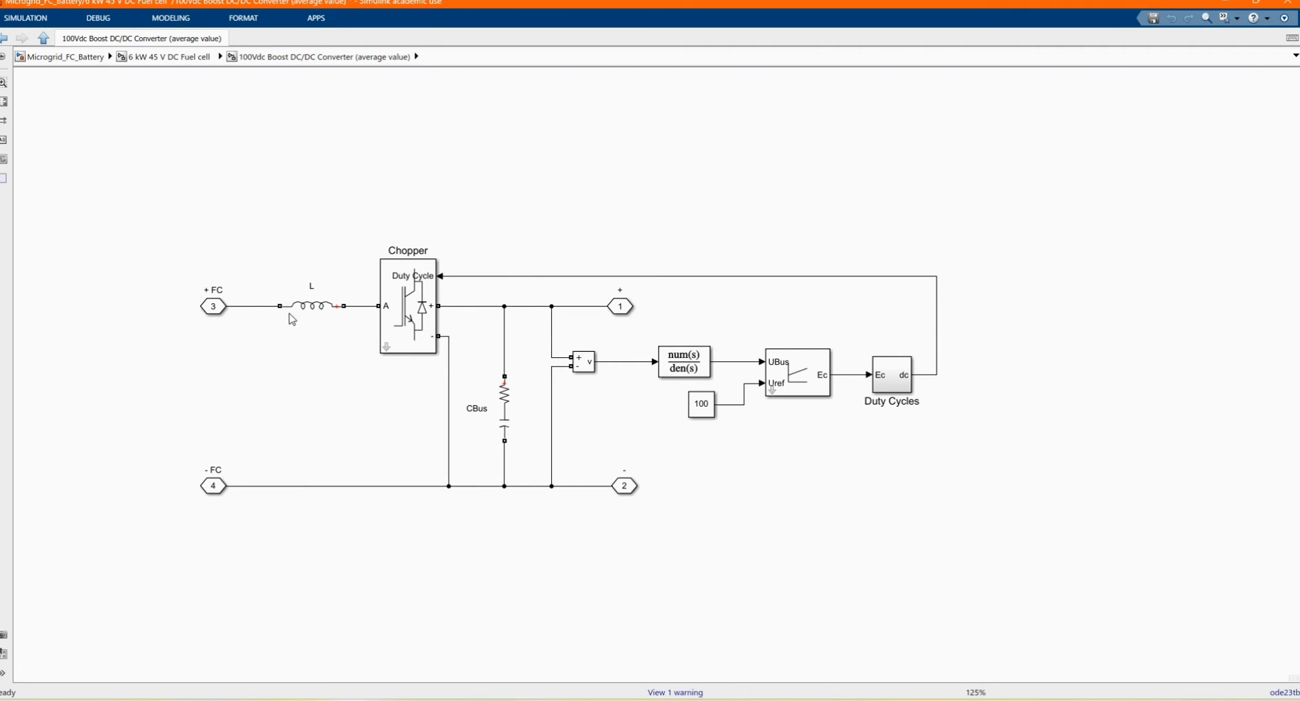
- Review the parameters of the converter's series inductor L and its CBus branch
double_click(311, 306)
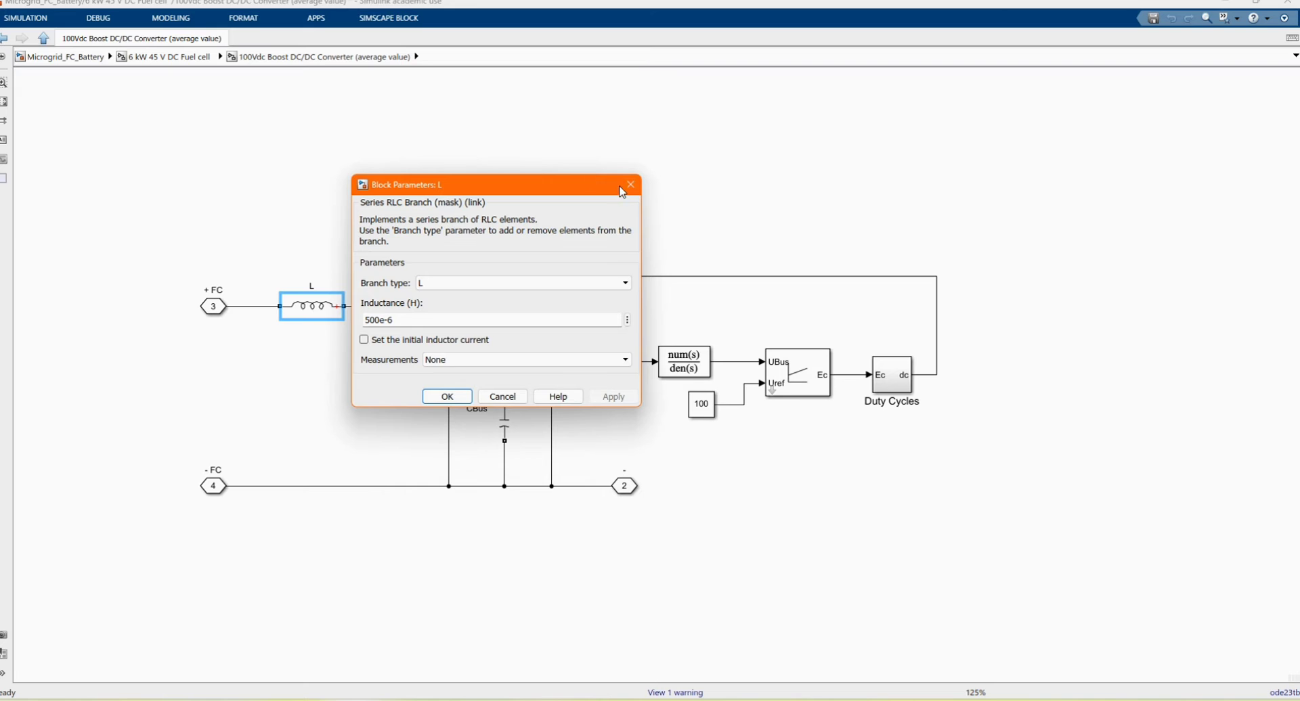
click(631, 184)
click(511, 416)
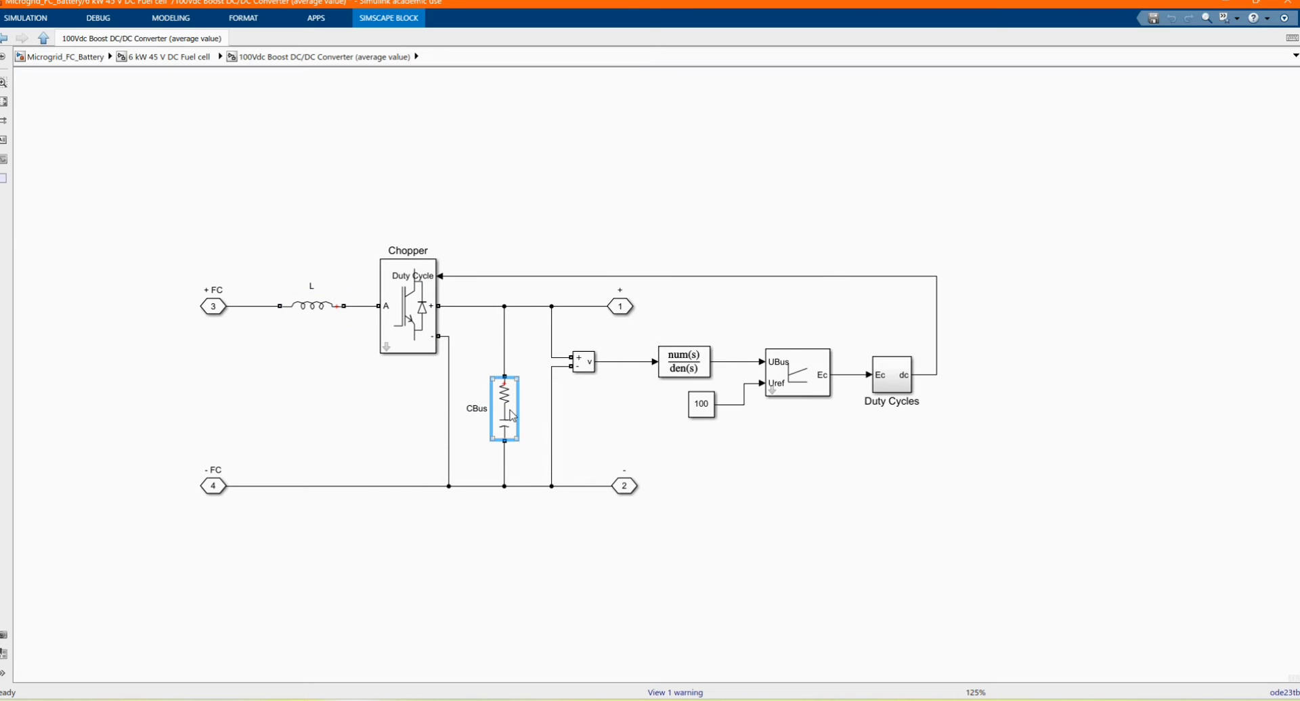
double_click(512, 416)
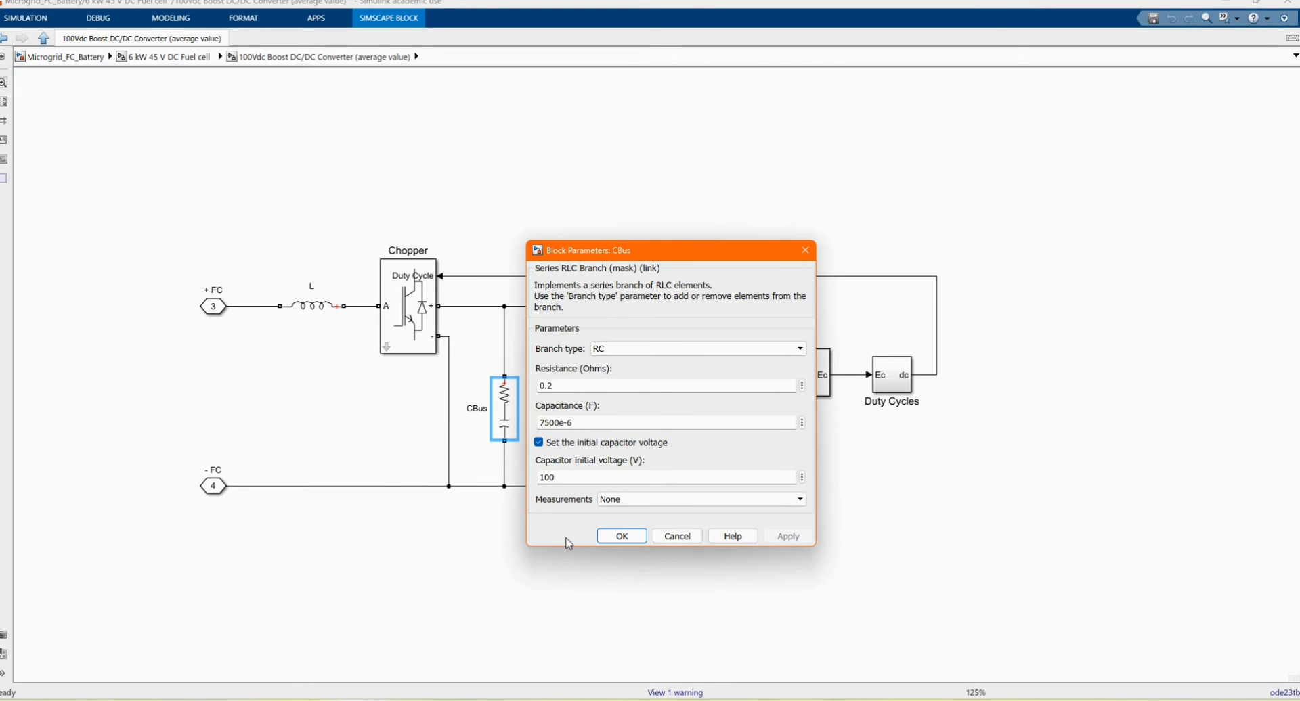
click(623, 541)
- Check the block description of the Chopper in the boost converter
click(419, 318)
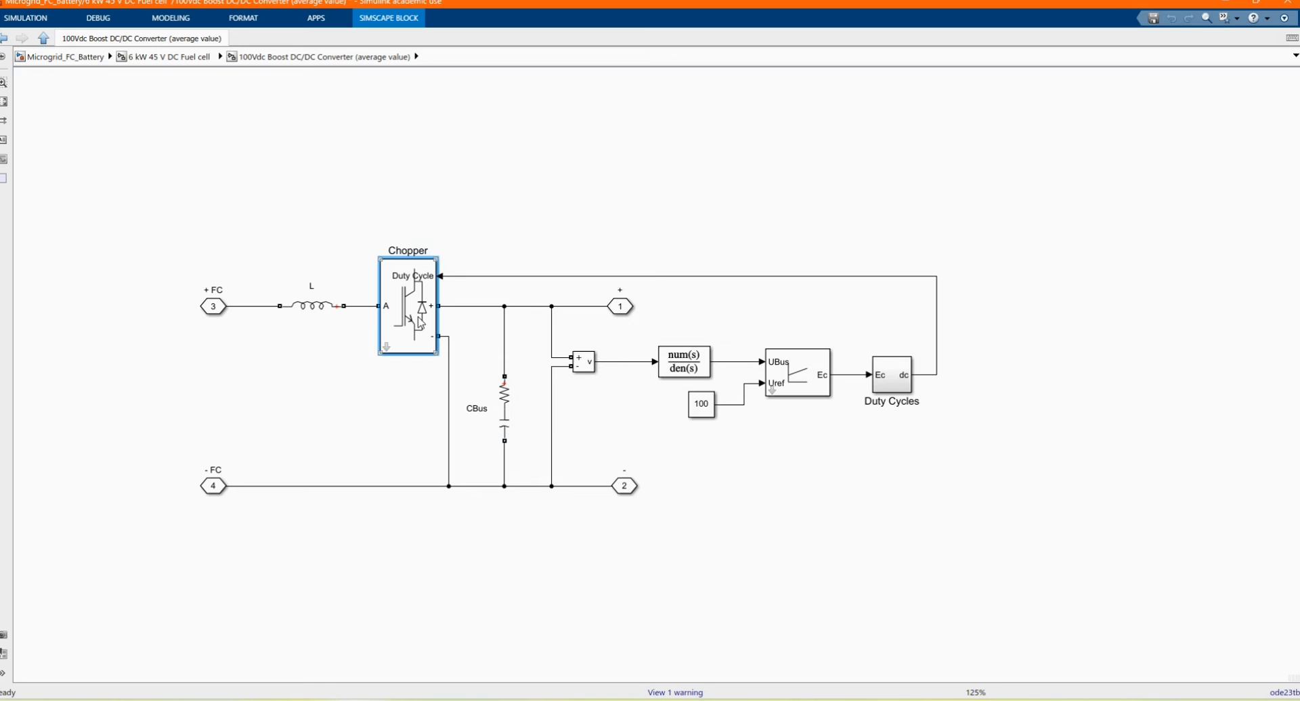
double_click(419, 323)
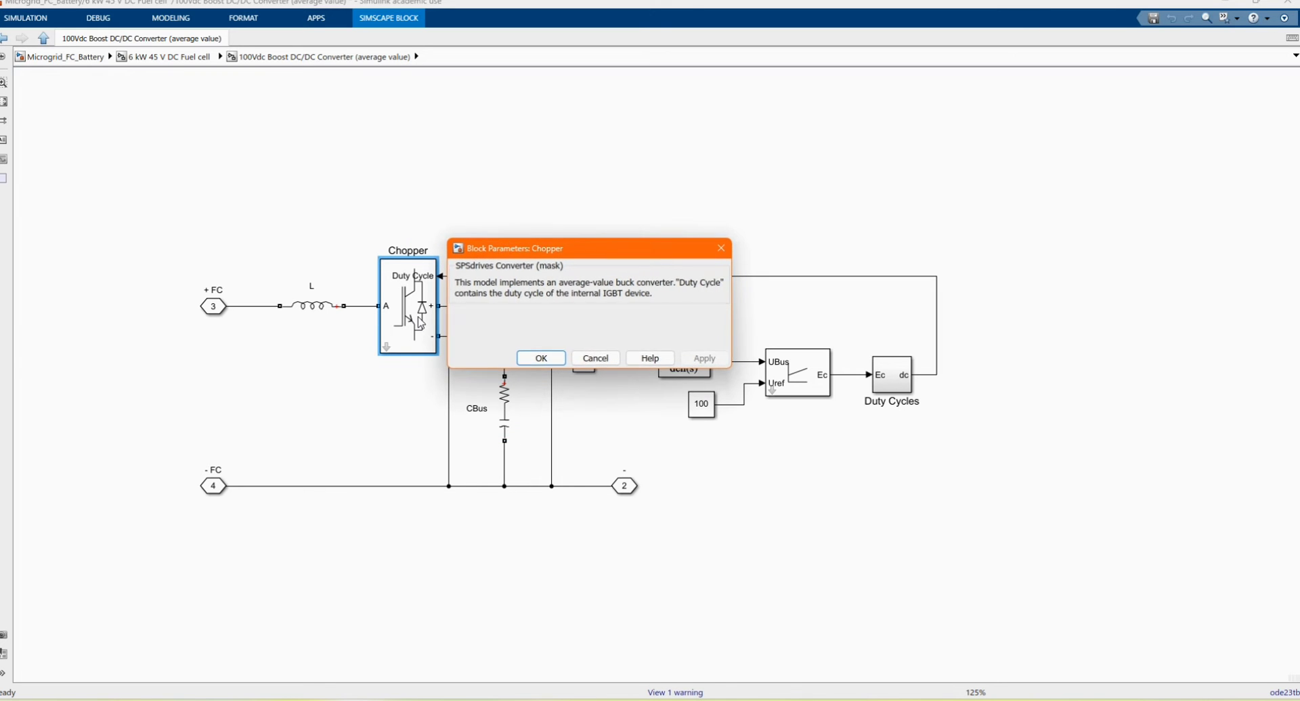
click(536, 363)
- Review the transfer function's coefficients and the PI controller's gains and sample time in the converter's voltage control loop
double_click(690, 371)
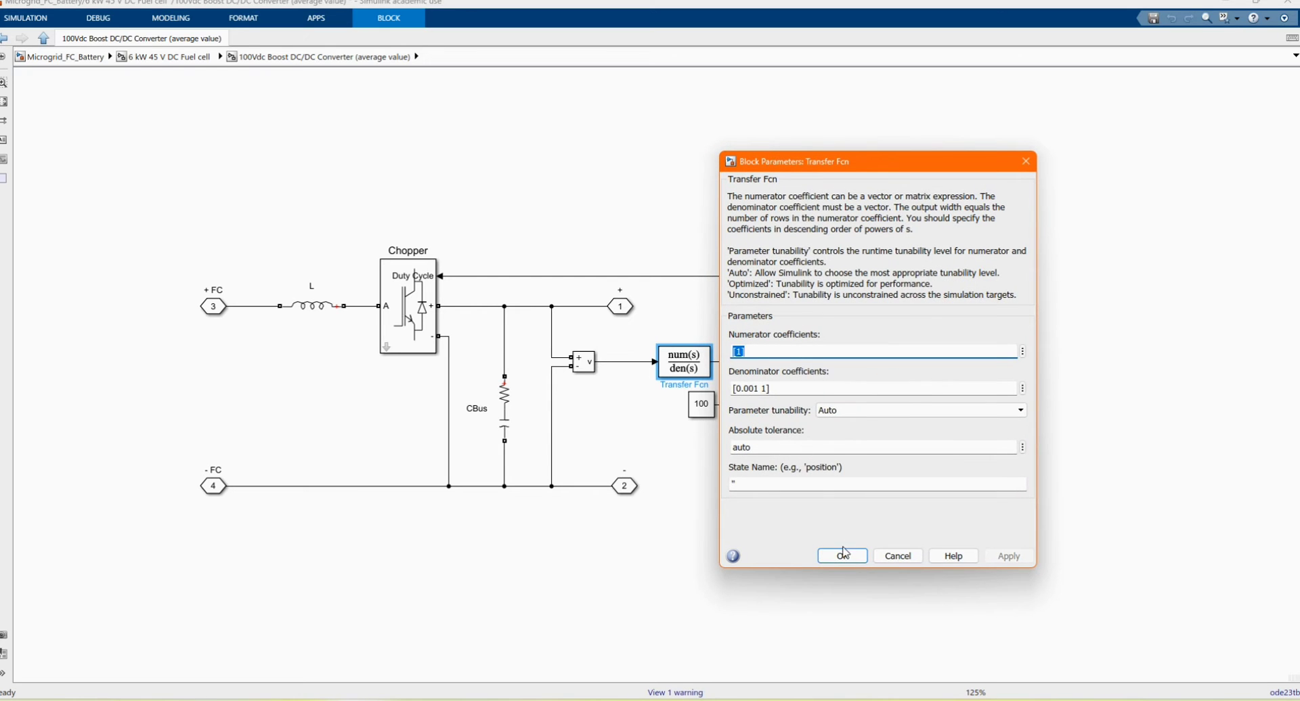
click(843, 554)
double_click(810, 375)
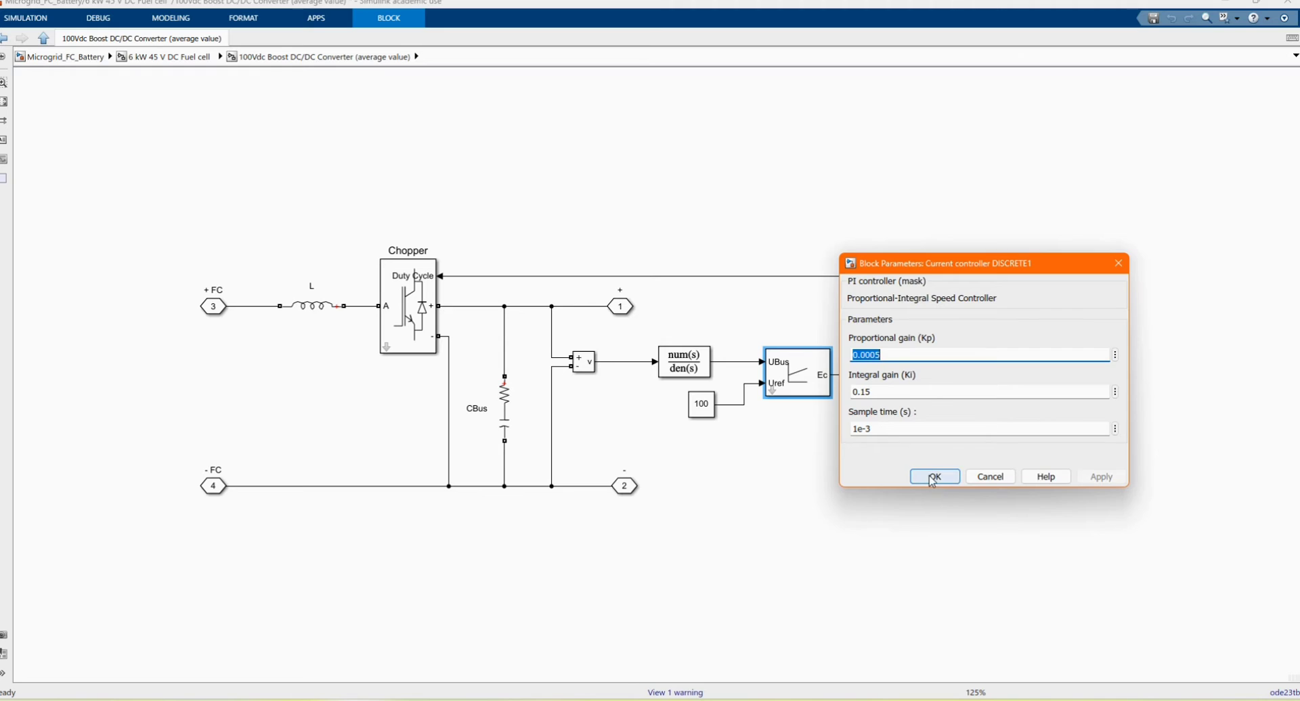
click(934, 476)
- Inspect the inside of the Duty Cycles subsystem, then go back up to the fuel cell subsystem
double_click(897, 379)
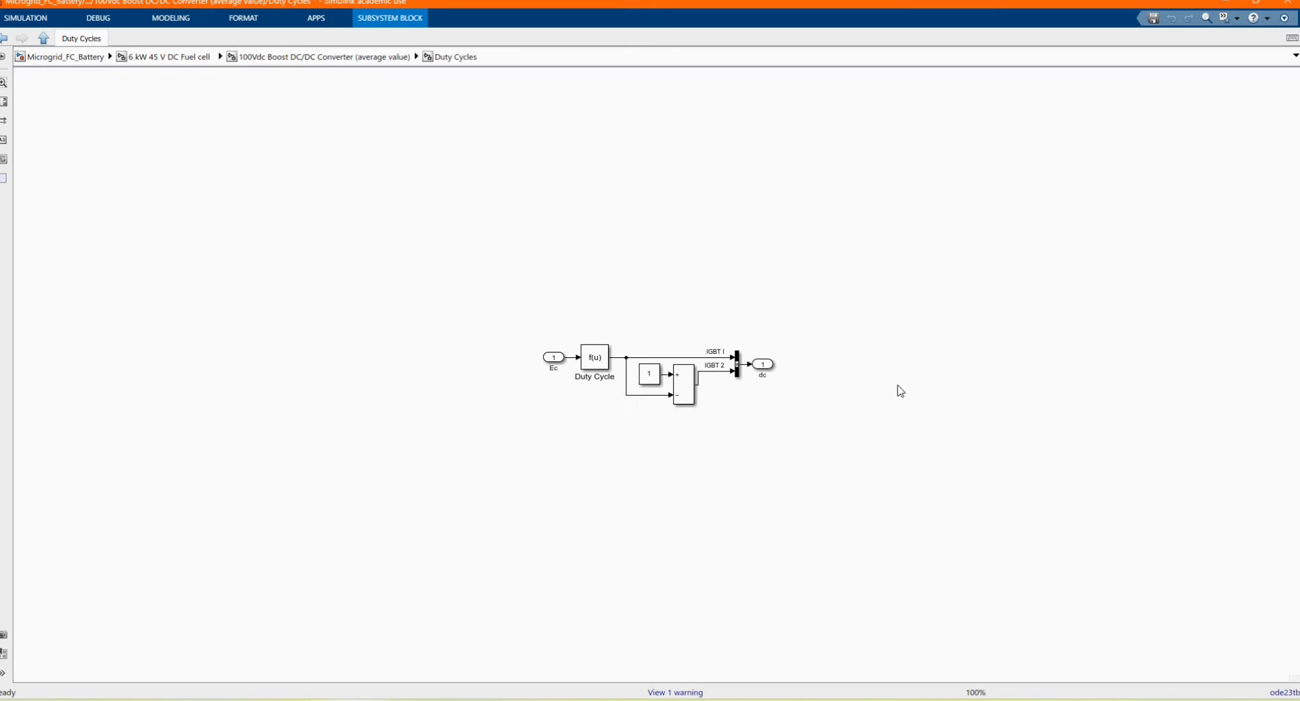
click(596, 364)
scroll(597, 371, up, 1)
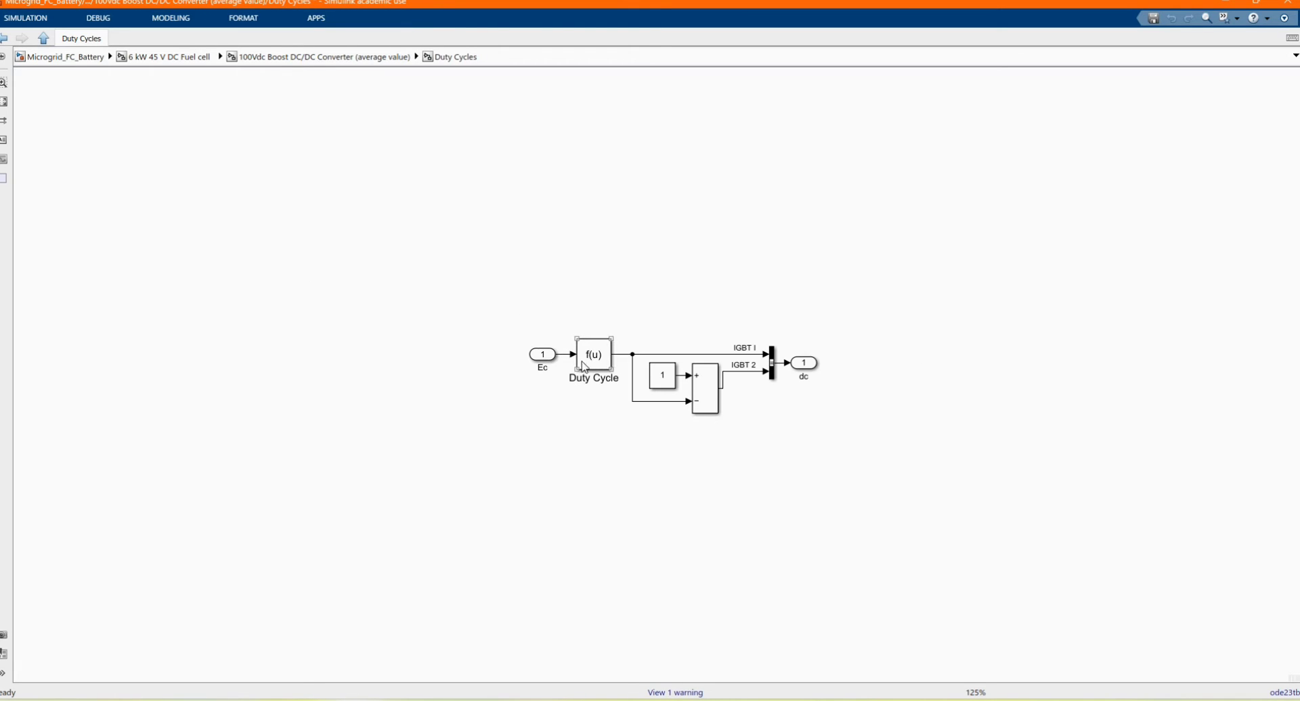
click(42, 38)
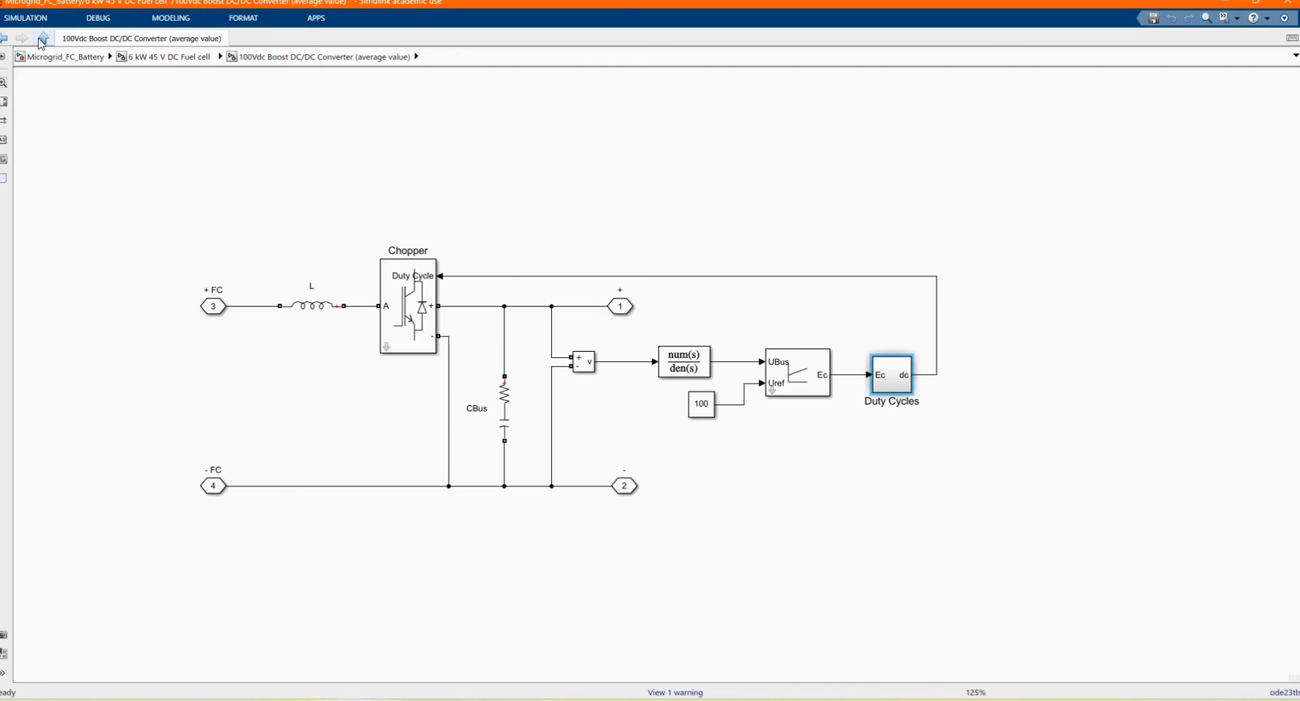
click(42, 39)
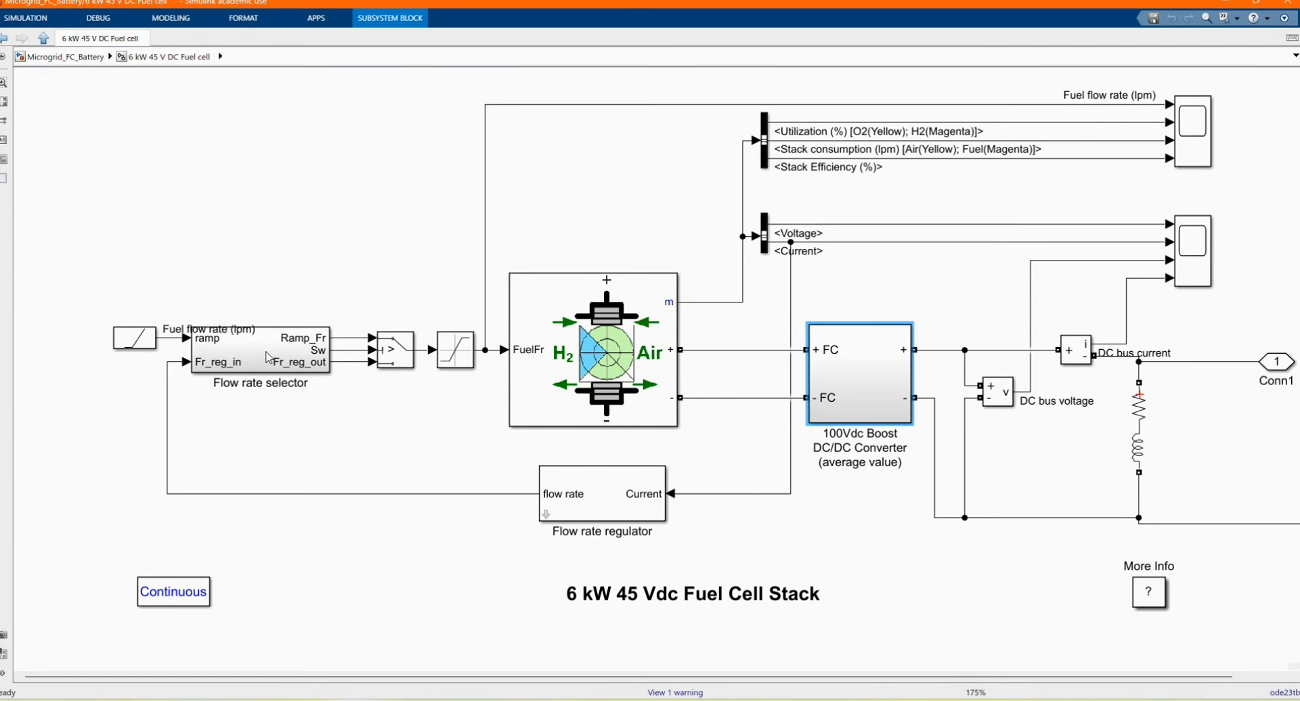
- Review the mask parameters of the Flow rate regulator below the fuel cell stack
scroll(270, 361, down, 1)
click(570, 473)
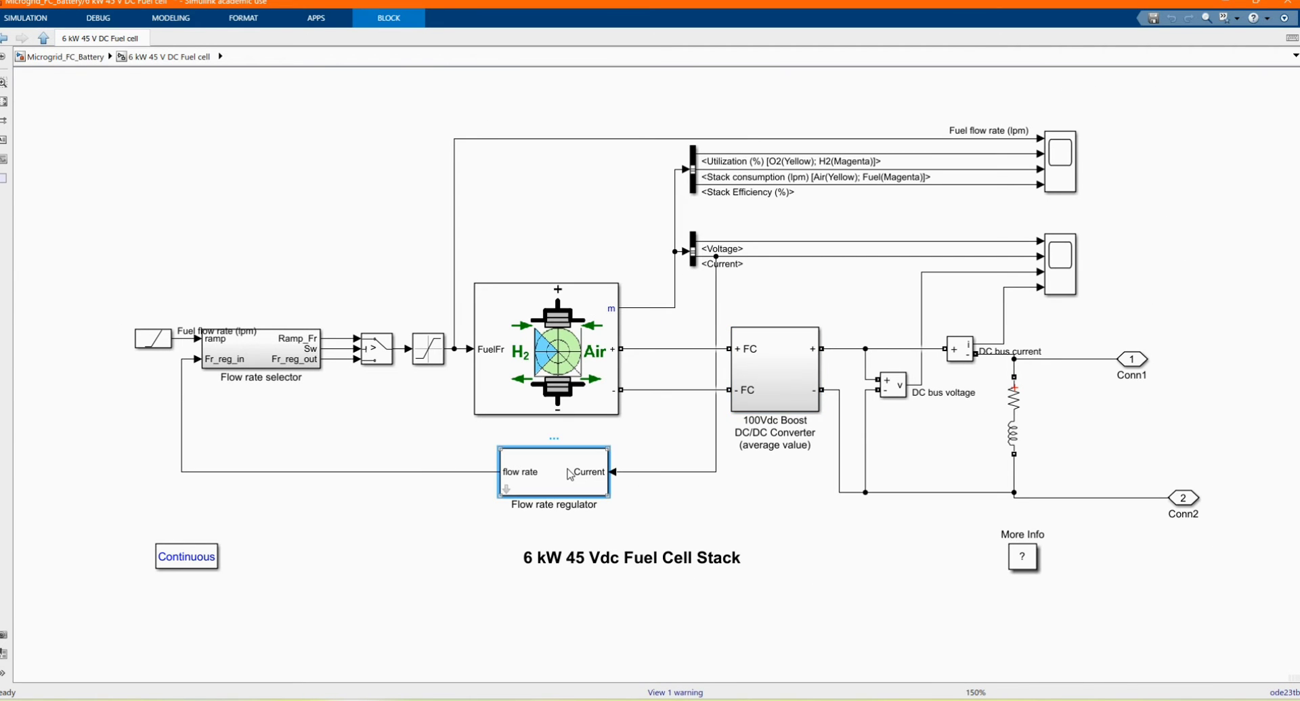
double_click(570, 474)
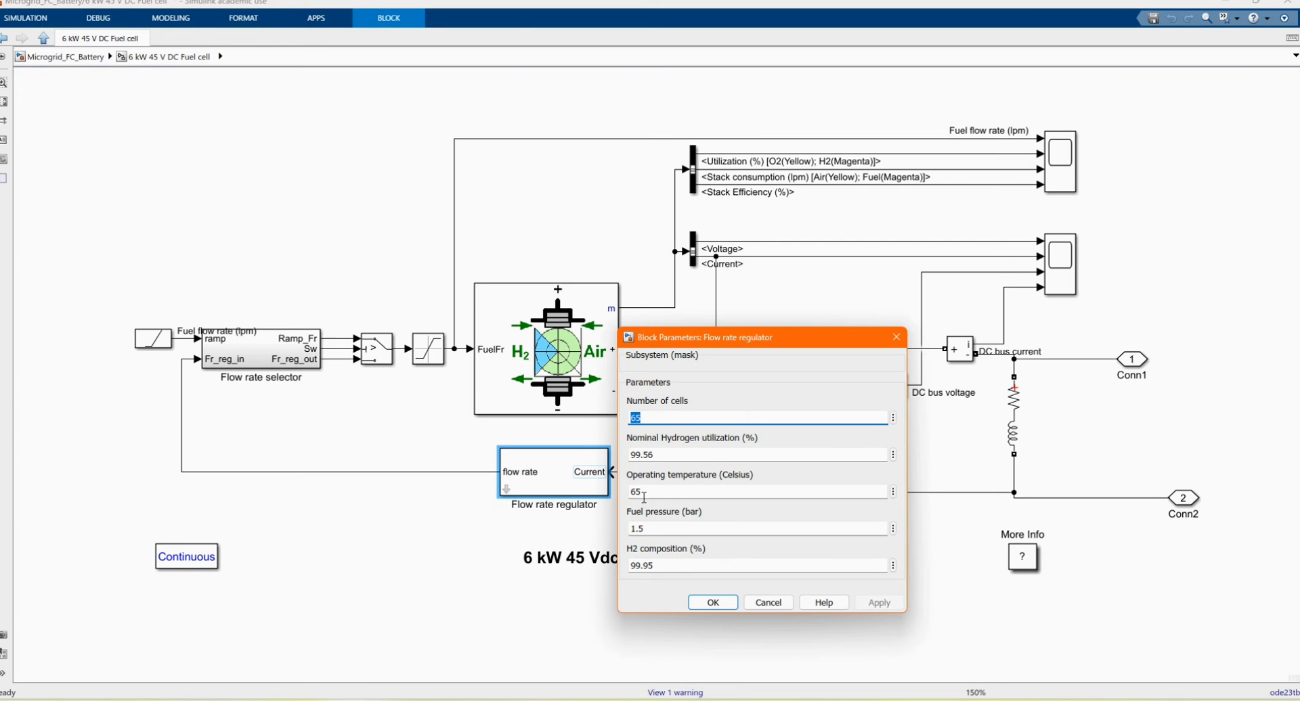
click(705, 607)
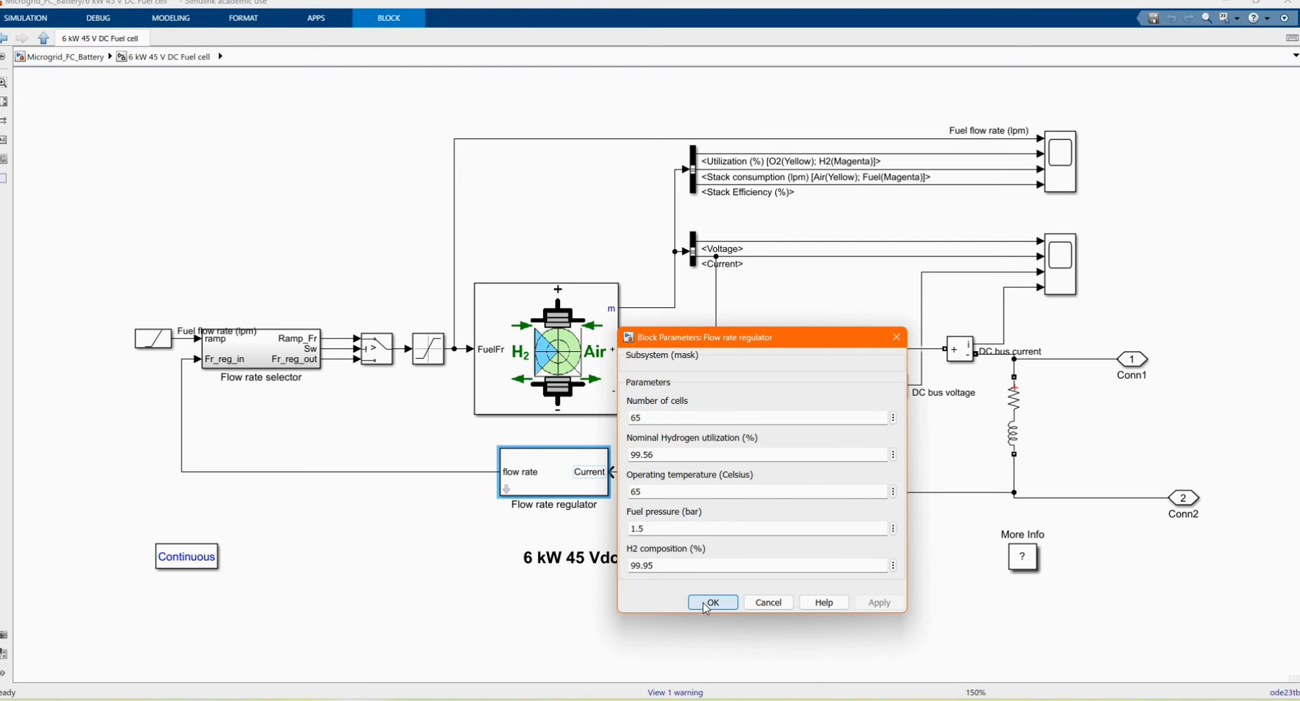
- Inspect the inside of the Flow rate selector subsystem and the parameters of the ramp block that feeds it
double_click(277, 362)
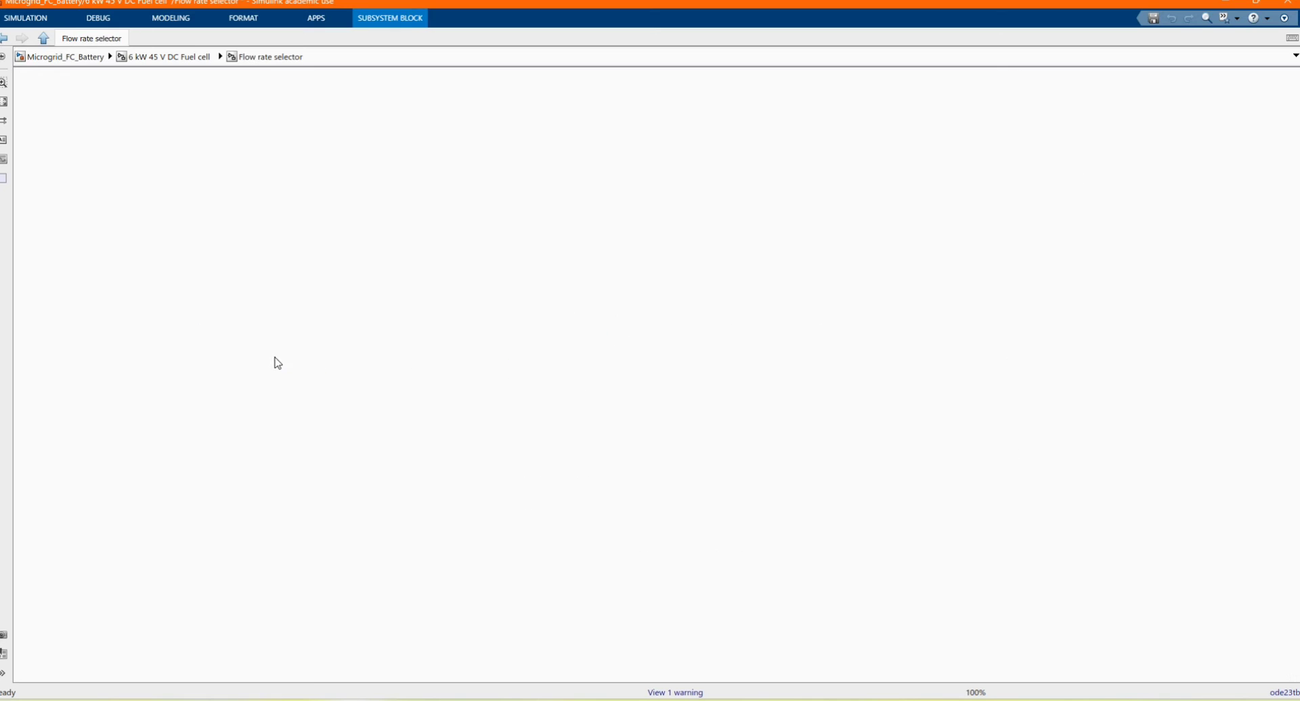
scroll(703, 367, up, 3)
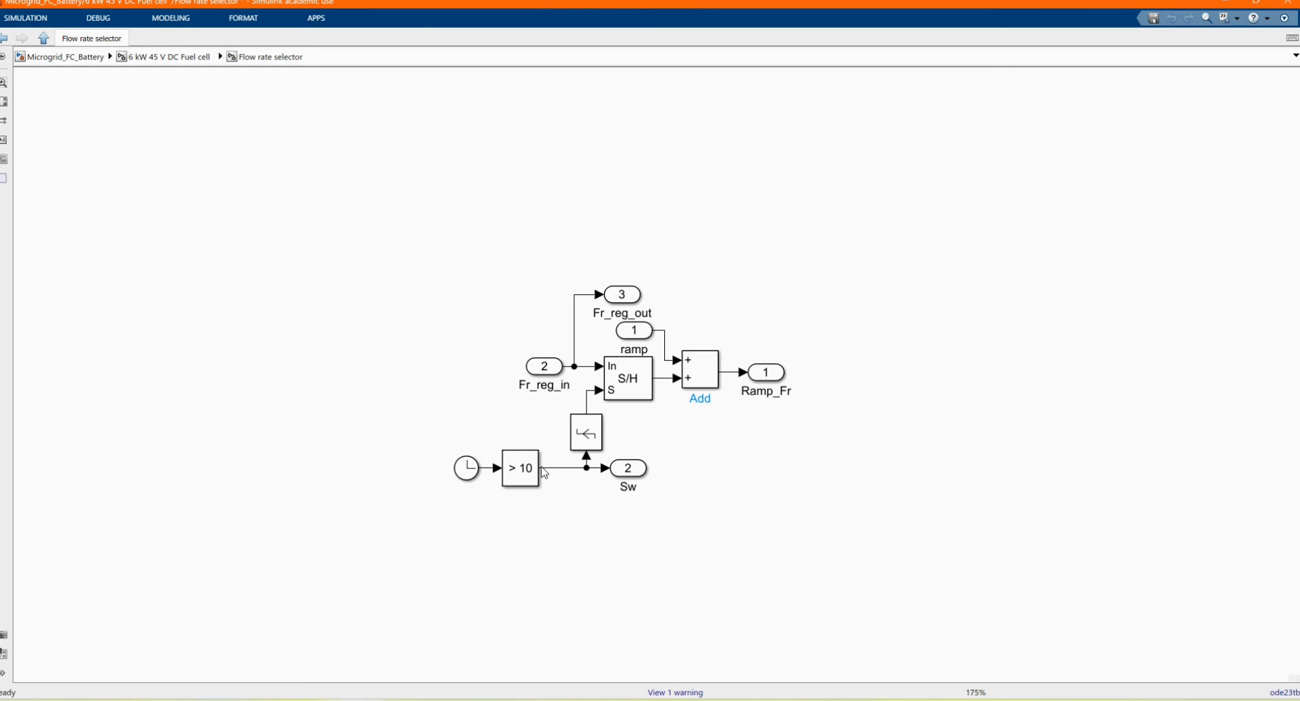
click(44, 38)
double_click(156, 339)
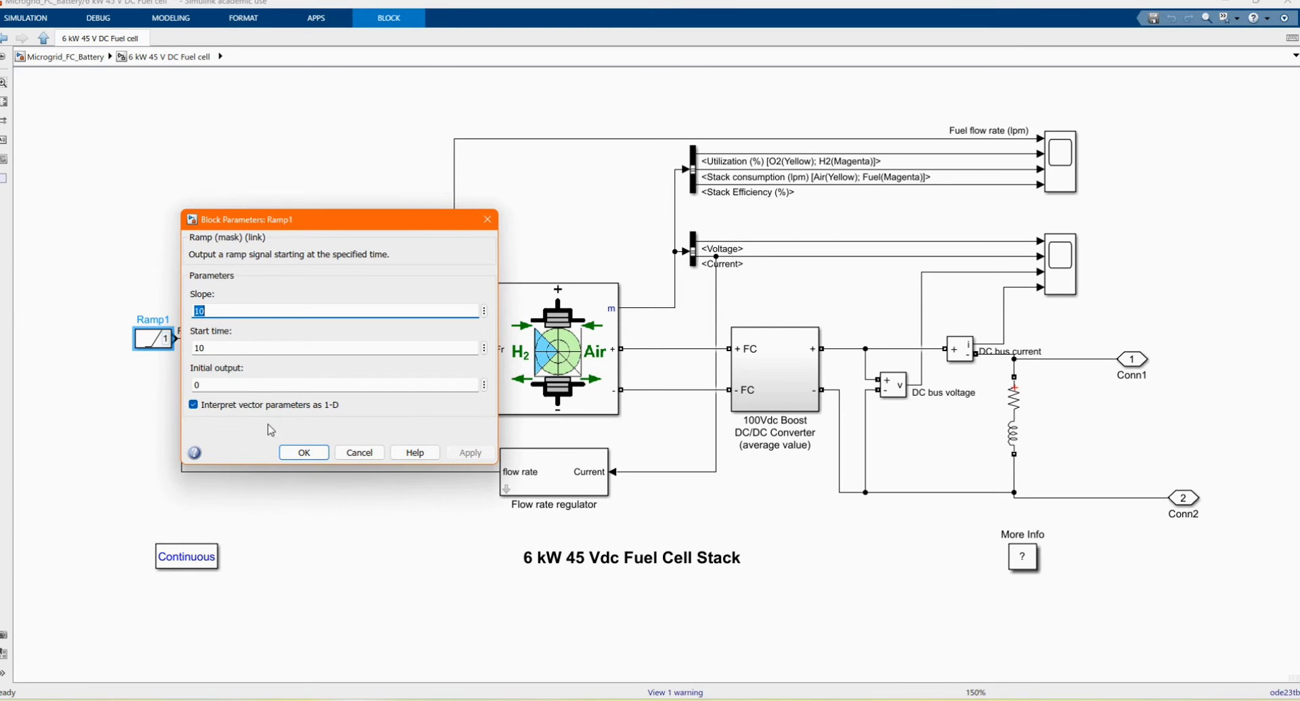
click(304, 453)
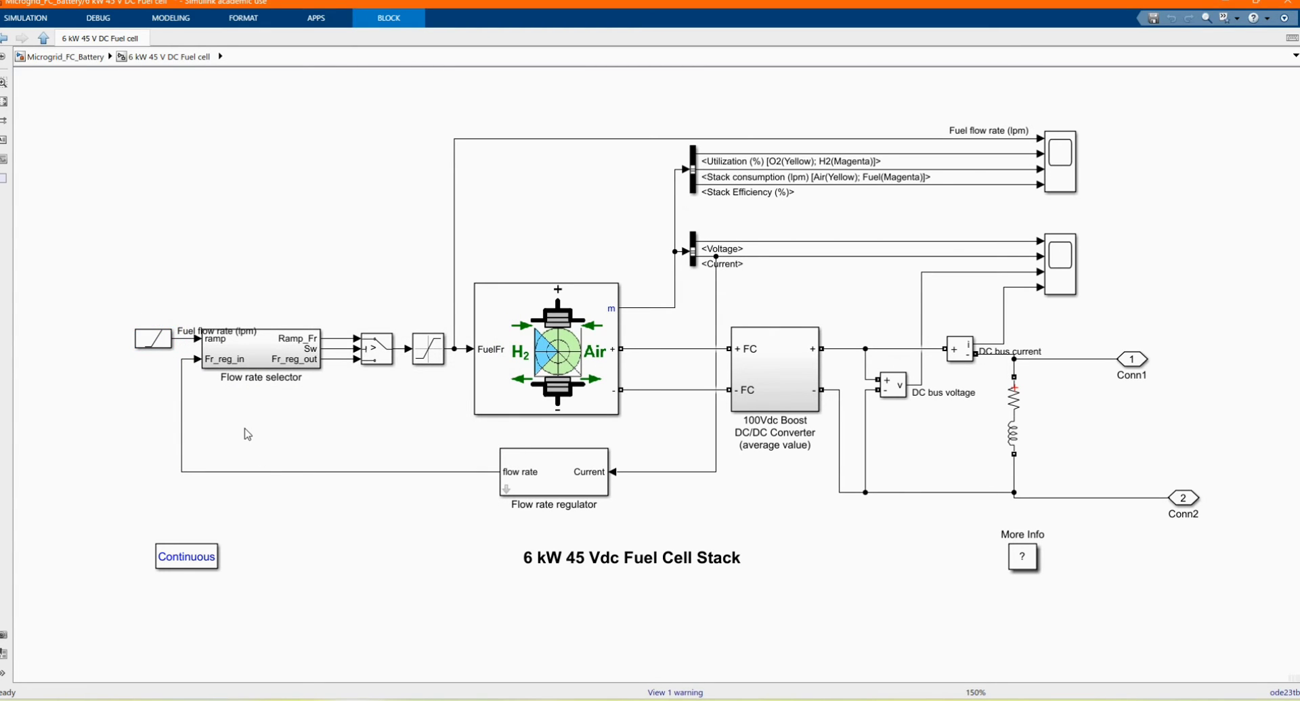
- Review the parameters of the series RL branch across the fuel cell's DC output, then return to the top-level model
scroll(267, 444, right, 4)
click(882, 427)
click(882, 426)
double_click(882, 426)
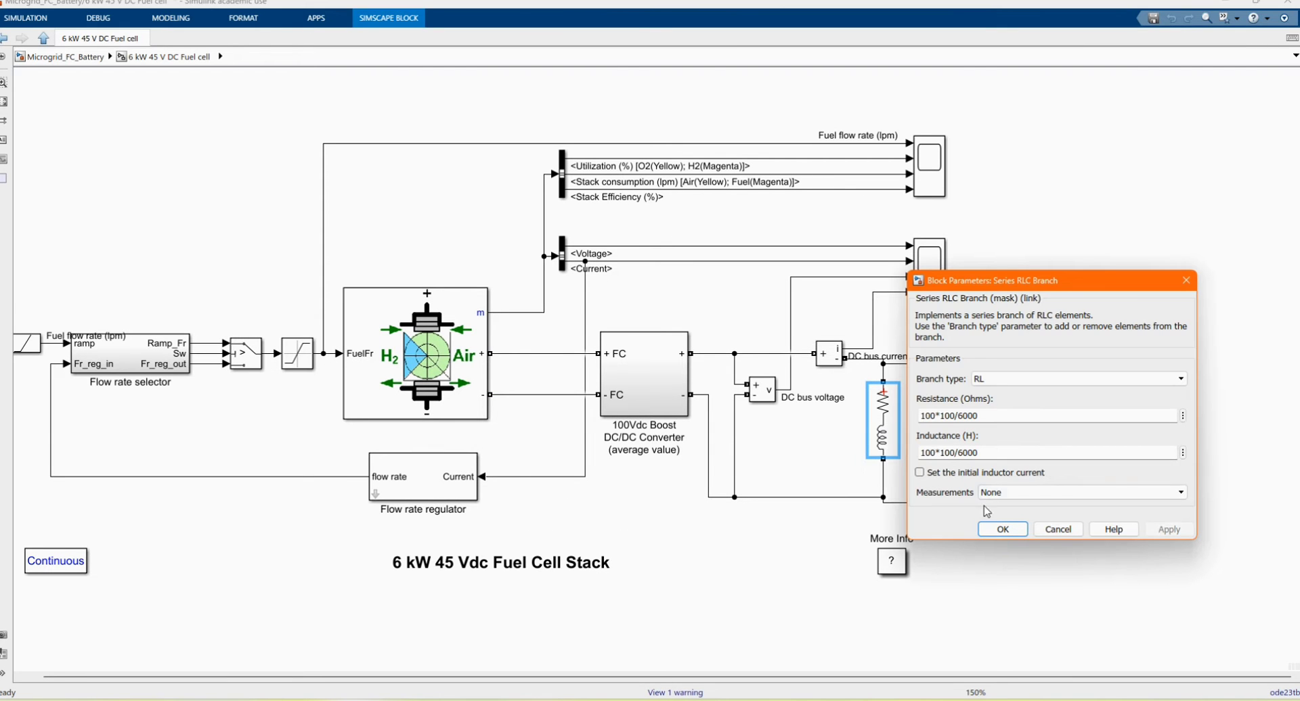
click(1002, 530)
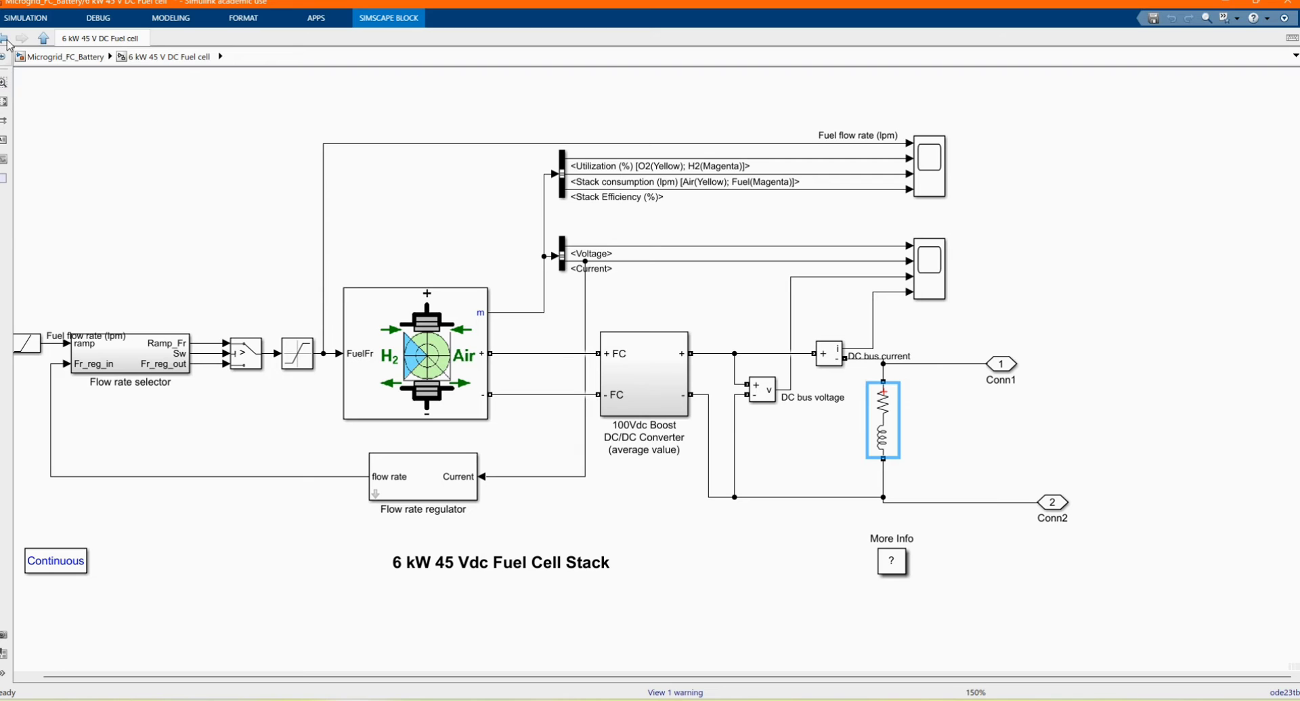
click(44, 38)
- Open the fuel cell's DC/AC inverter subsystem and review the Universal Bridge parameters
click(517, 281)
scroll(596, 150, up, 1)
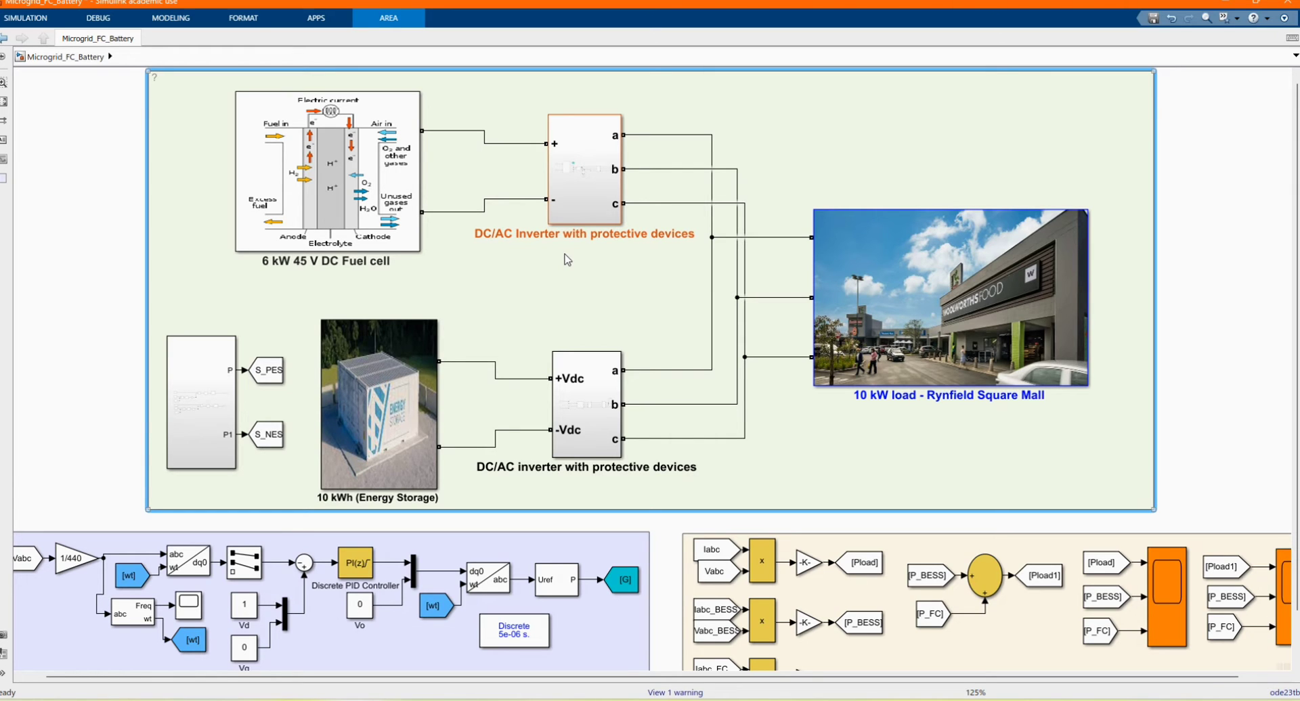
click(585, 184)
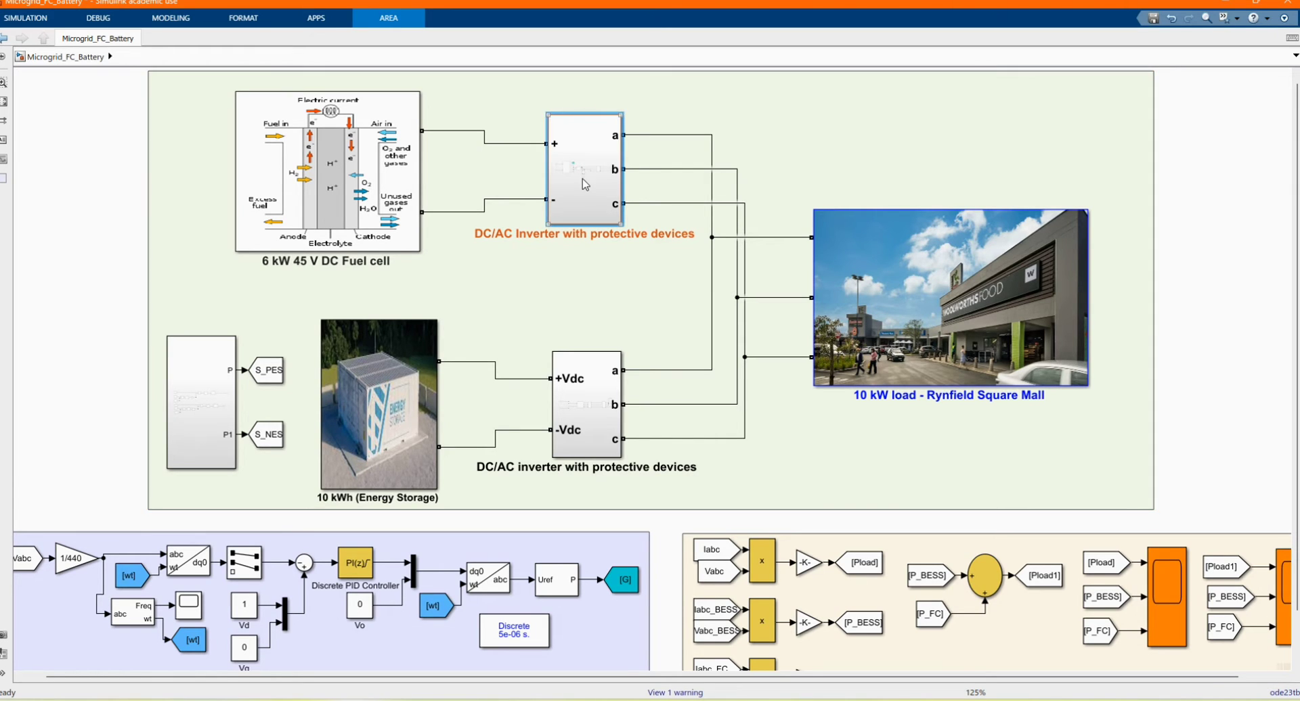
double_click(585, 184)
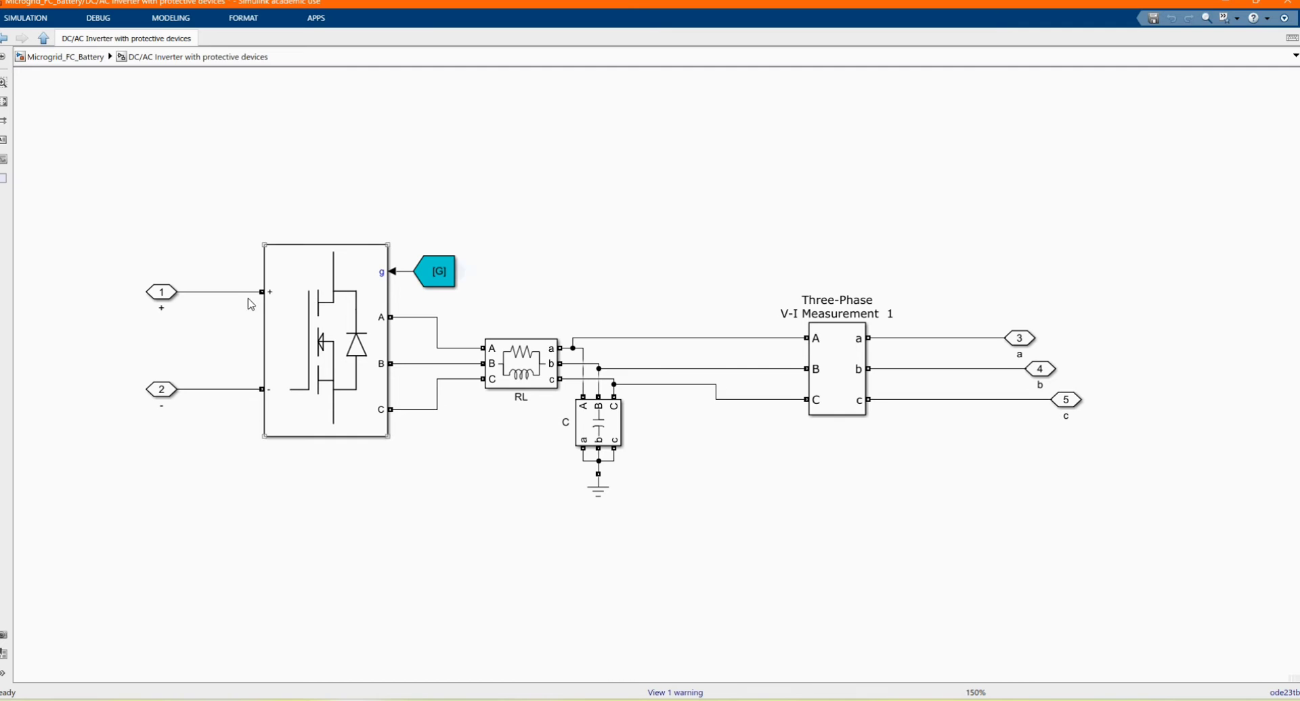
click(357, 343)
double_click(357, 343)
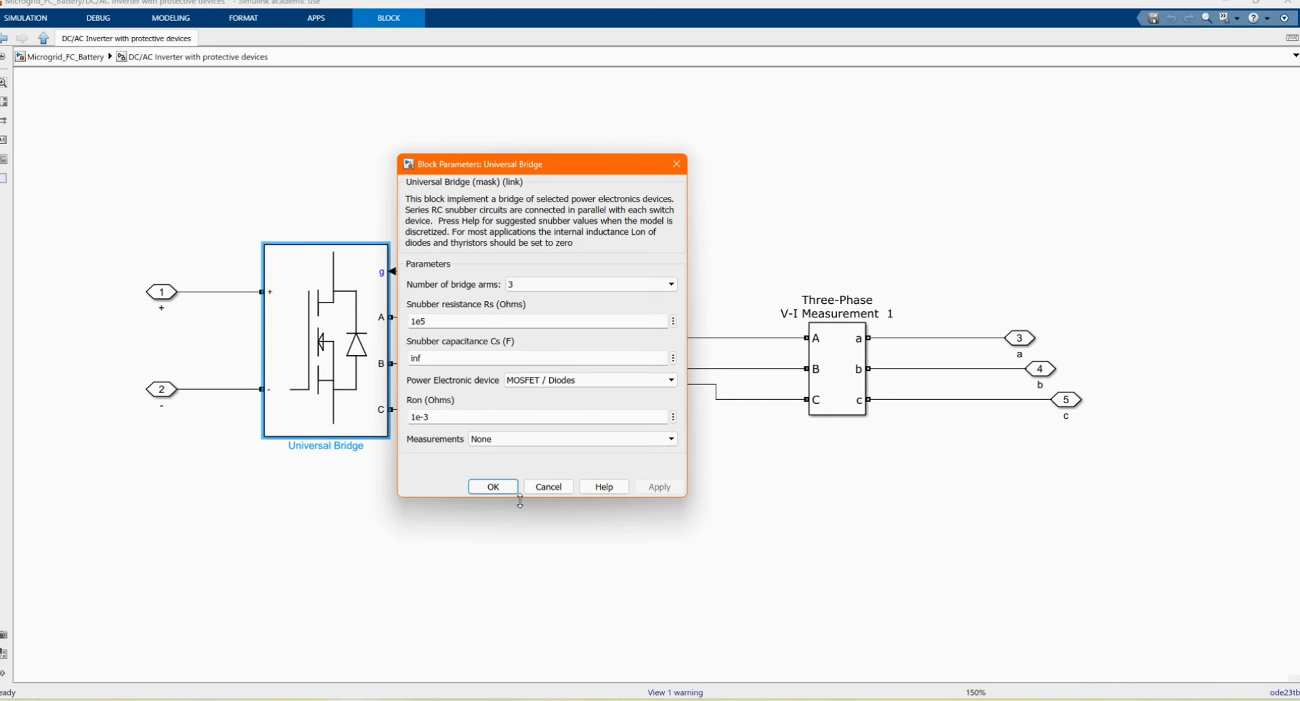
click(494, 487)
click(499, 504)
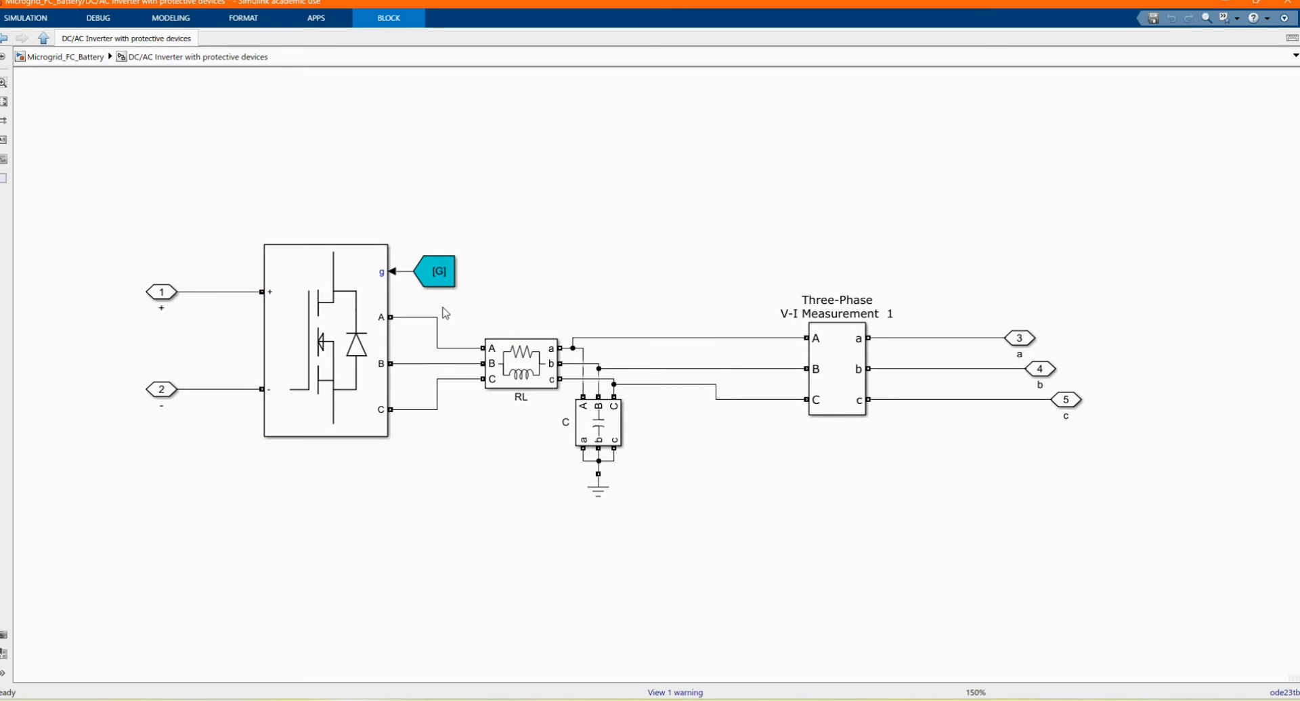
- Review the parameters of the inverter's RL and C filter blocks and of the Three-Phase V-I Measurement 1 block
double_click(525, 375)
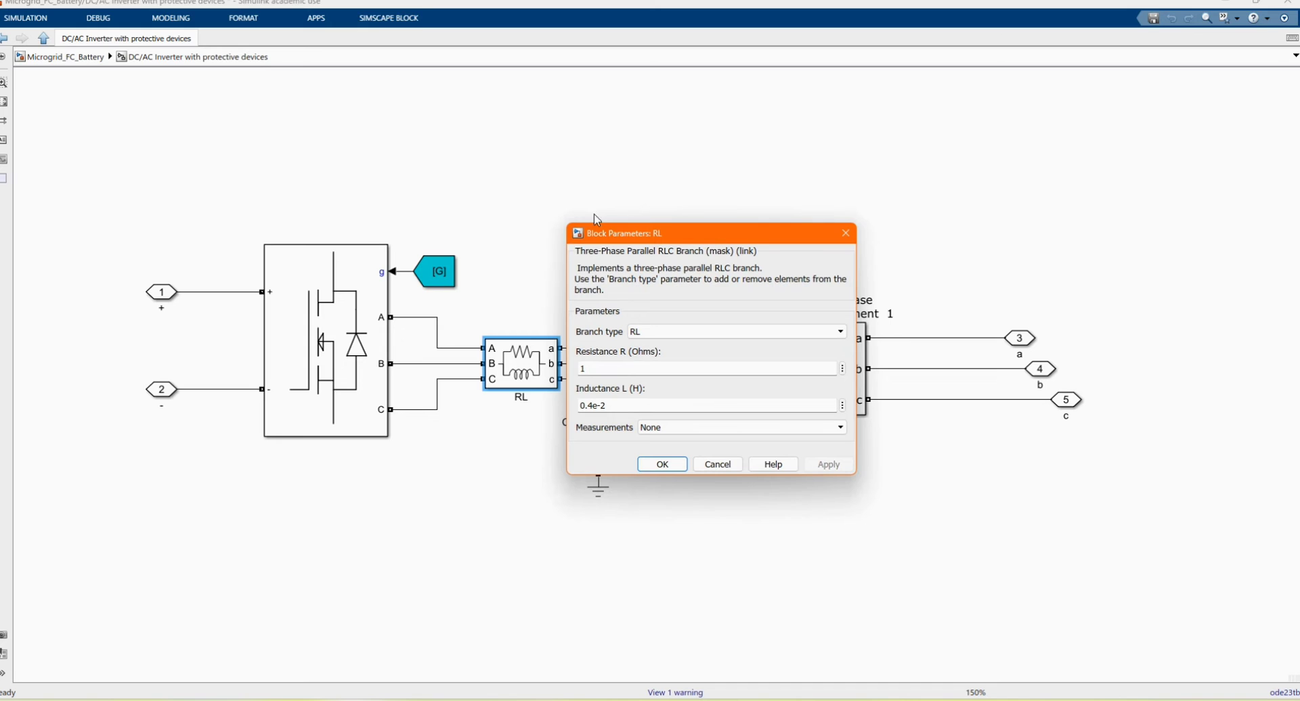
click(656, 465)
double_click(588, 428)
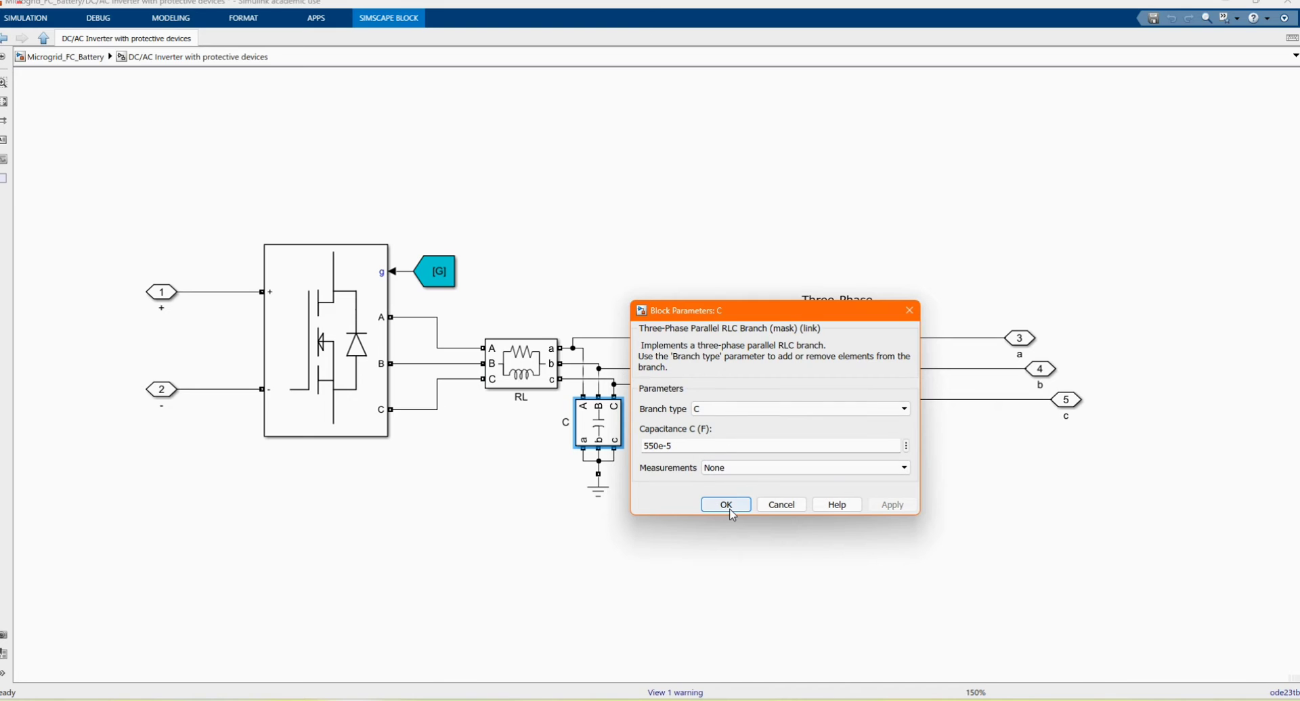
click(726, 505)
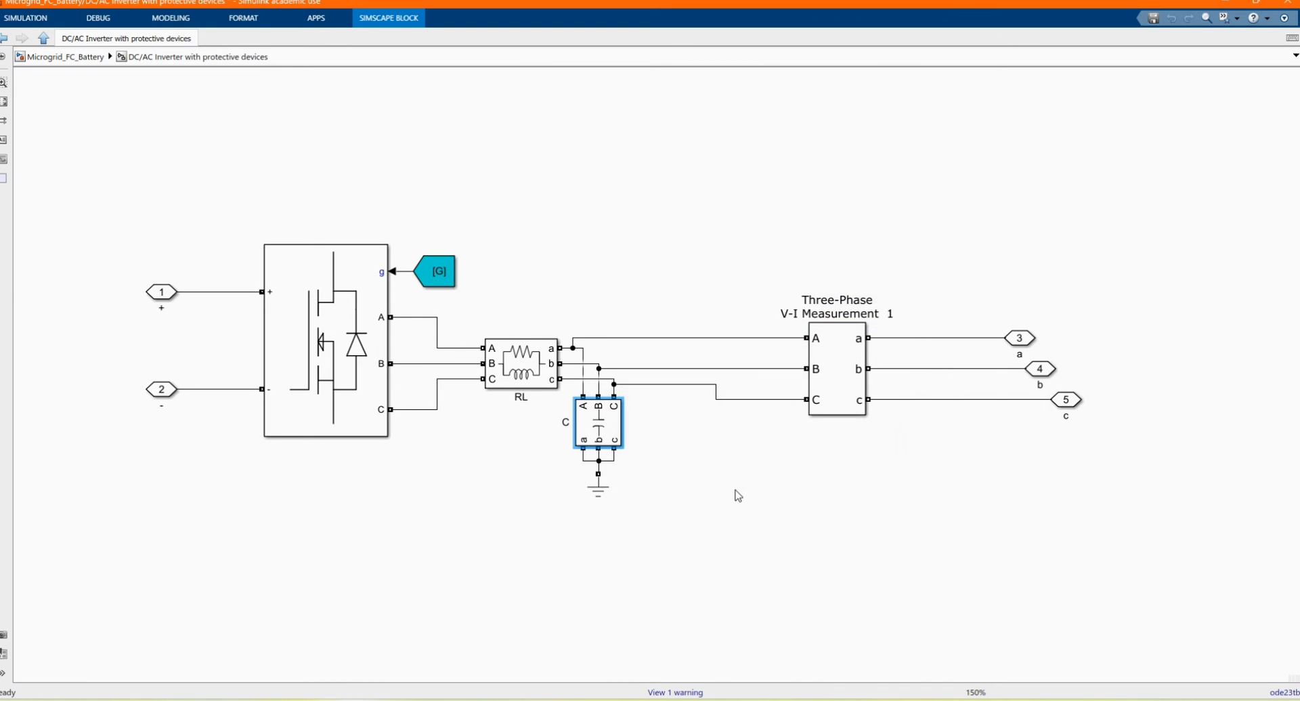
double_click(854, 371)
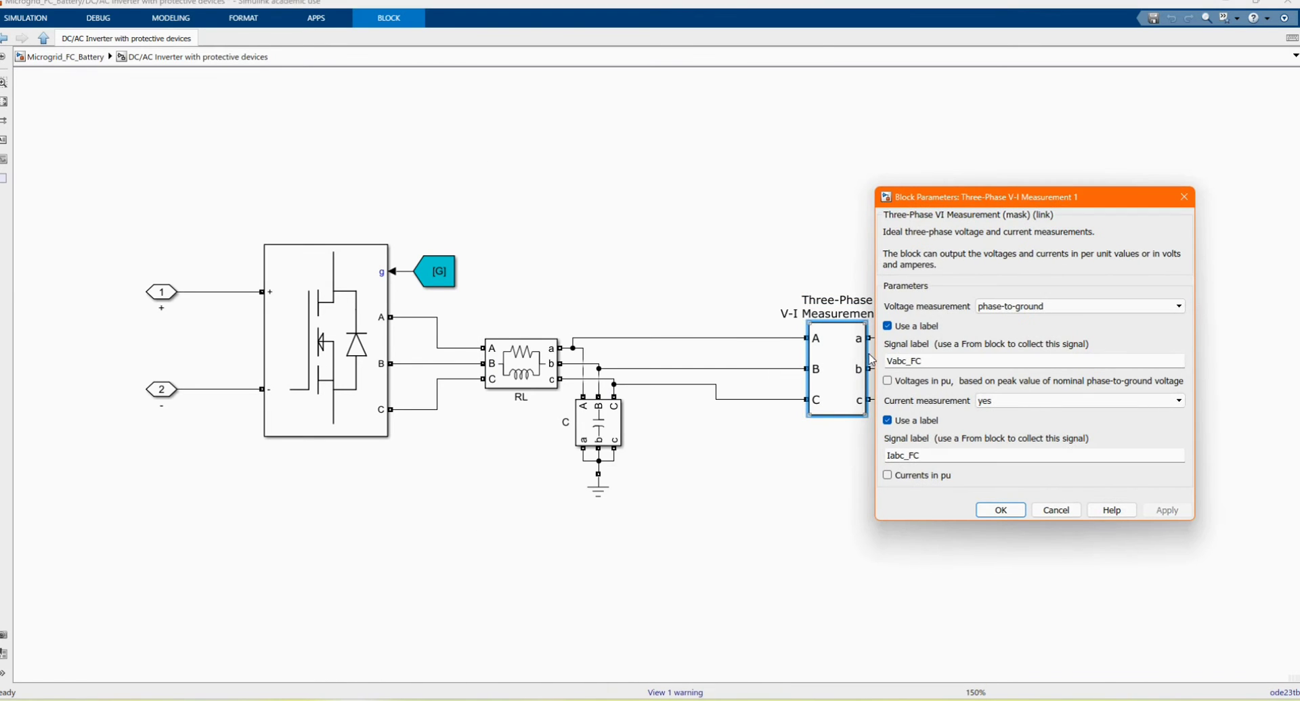
click(1000, 511)
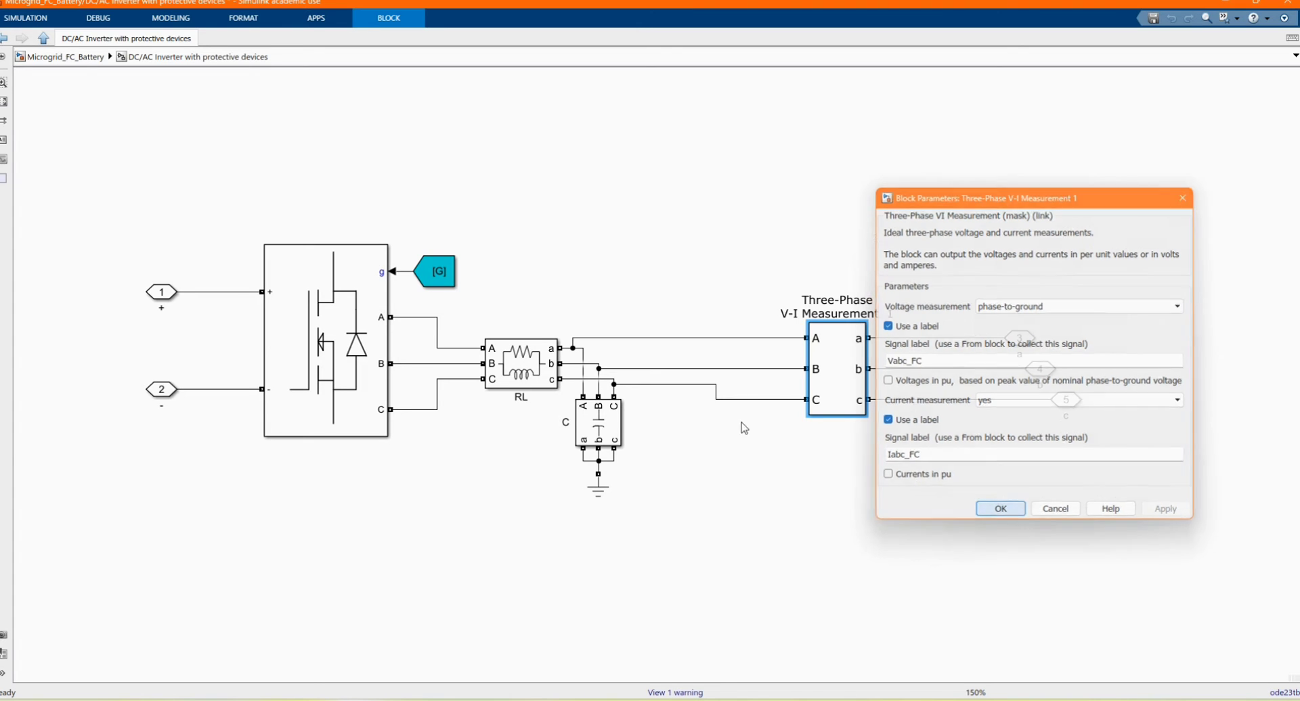
- Trace the inverter's G gate signal from its From tag to the matching Goto tag in the top-level control section
click(427, 279)
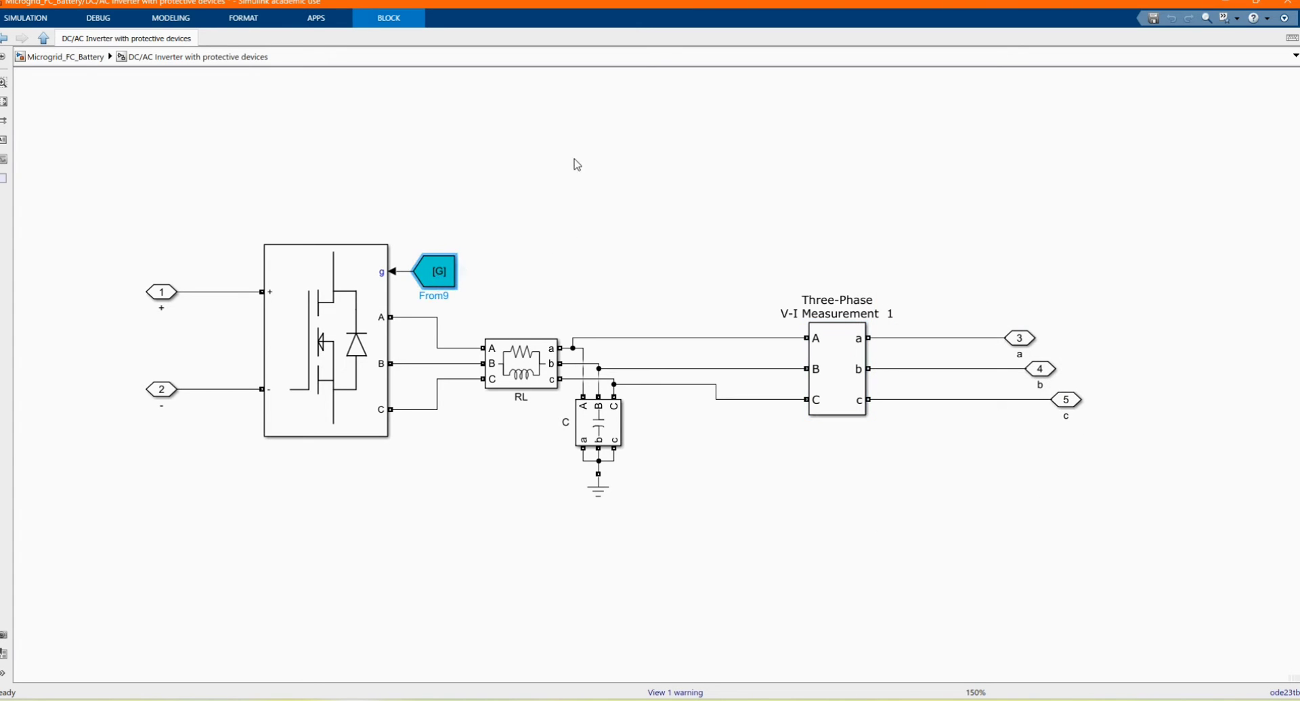
click(71, 59)
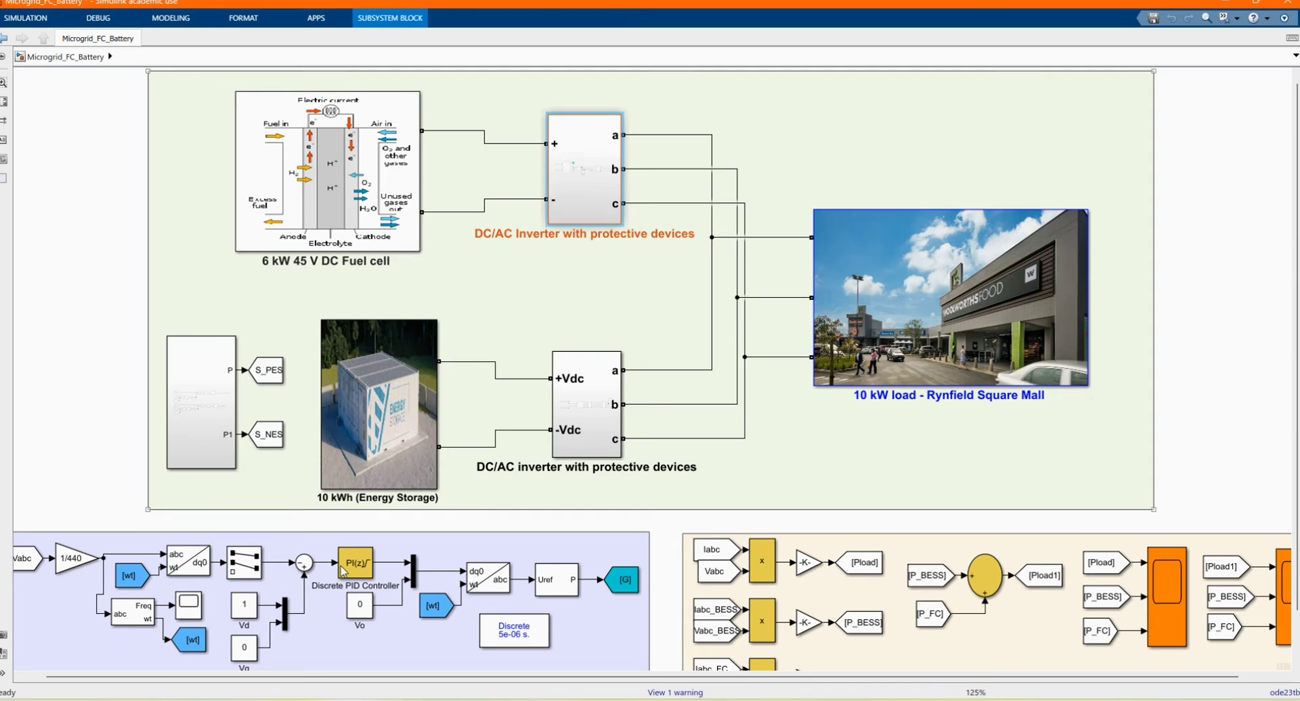
scroll(514, 446, down, 3)
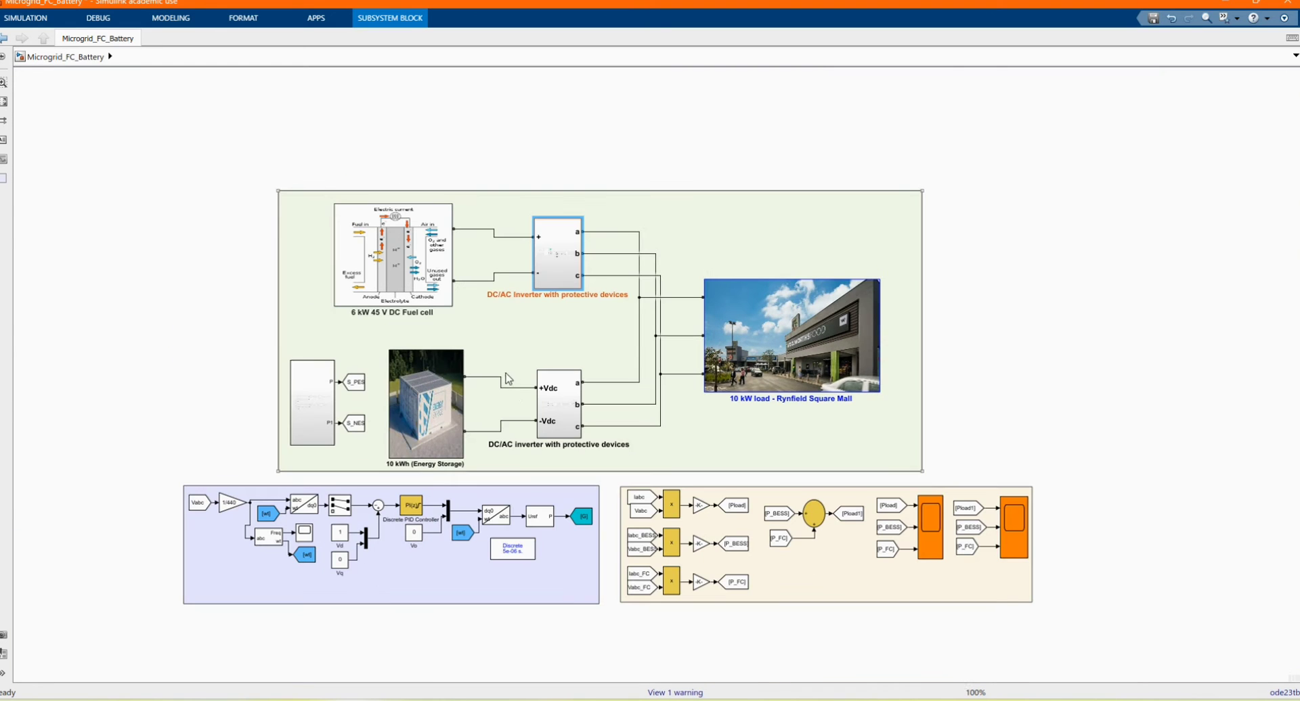
click(582, 518)
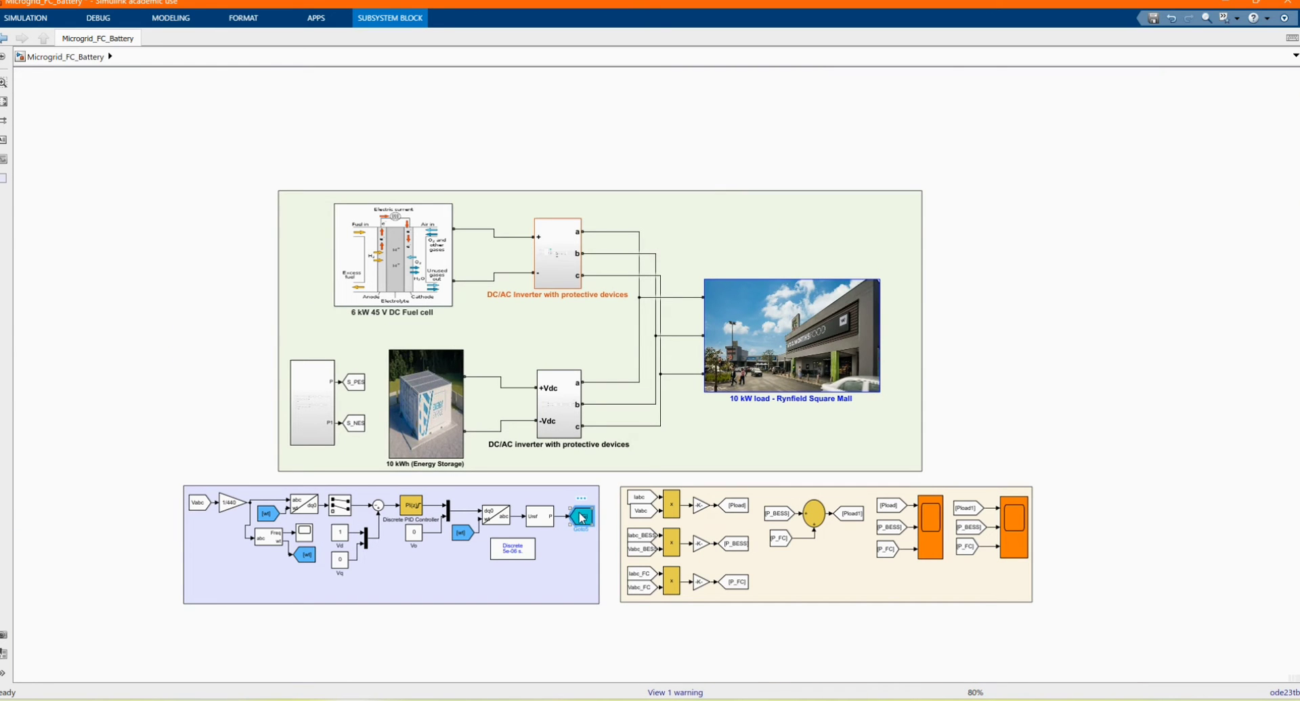
click(291, 577)
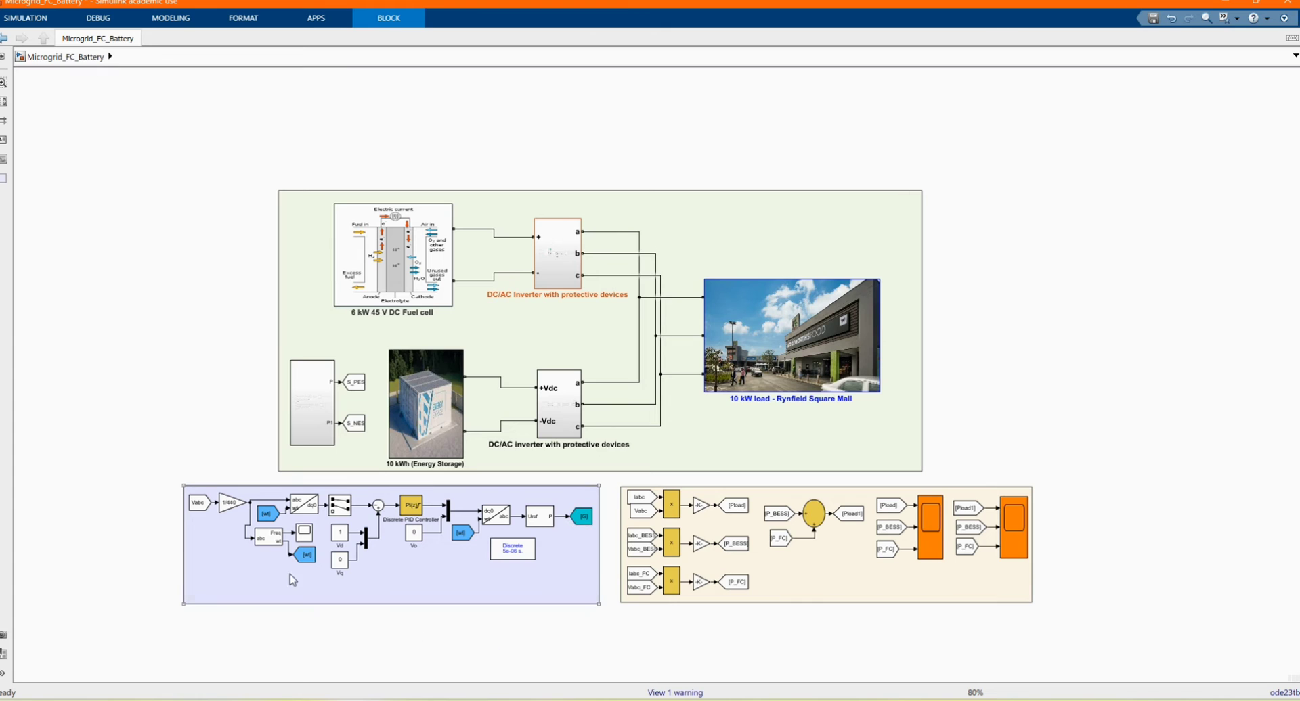
scroll(557, 548, up, 2)
click(586, 514)
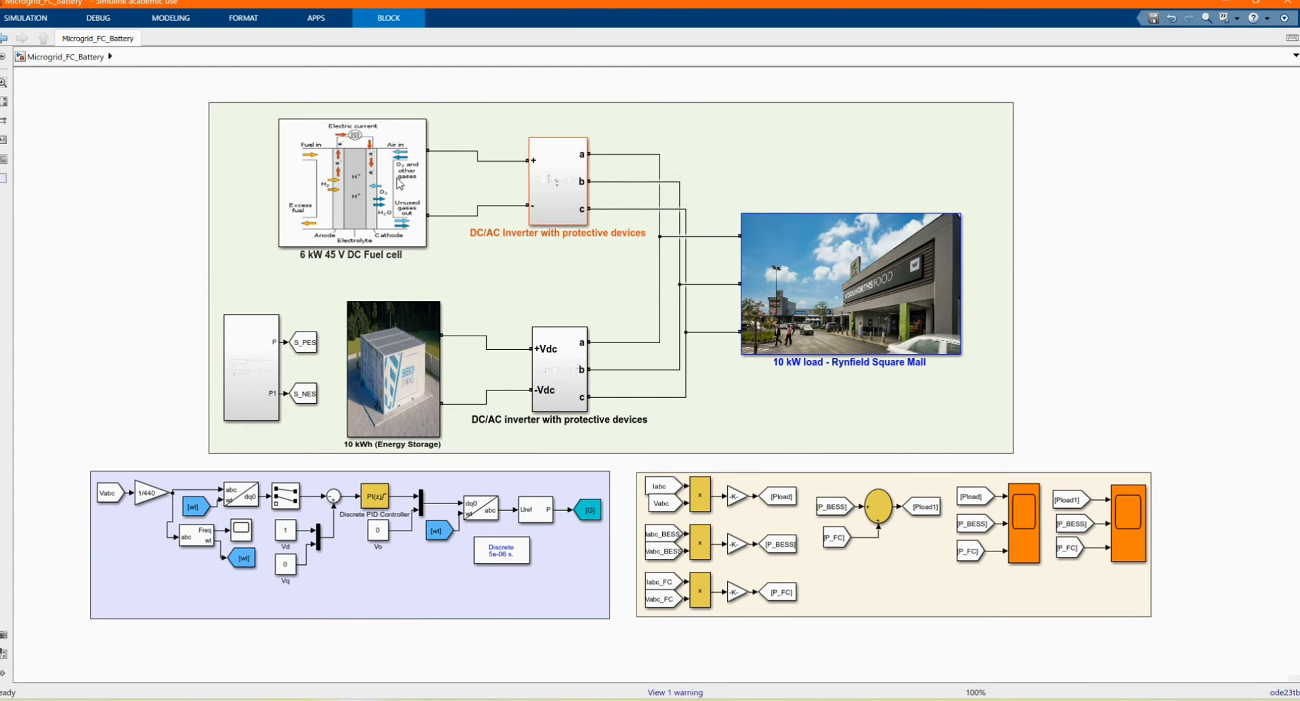
- Reopen the fuel cell inverter to check the bridge's G tag, then go back up to the control section's Goto tag
click(567, 162)
double_click(551, 176)
click(438, 273)
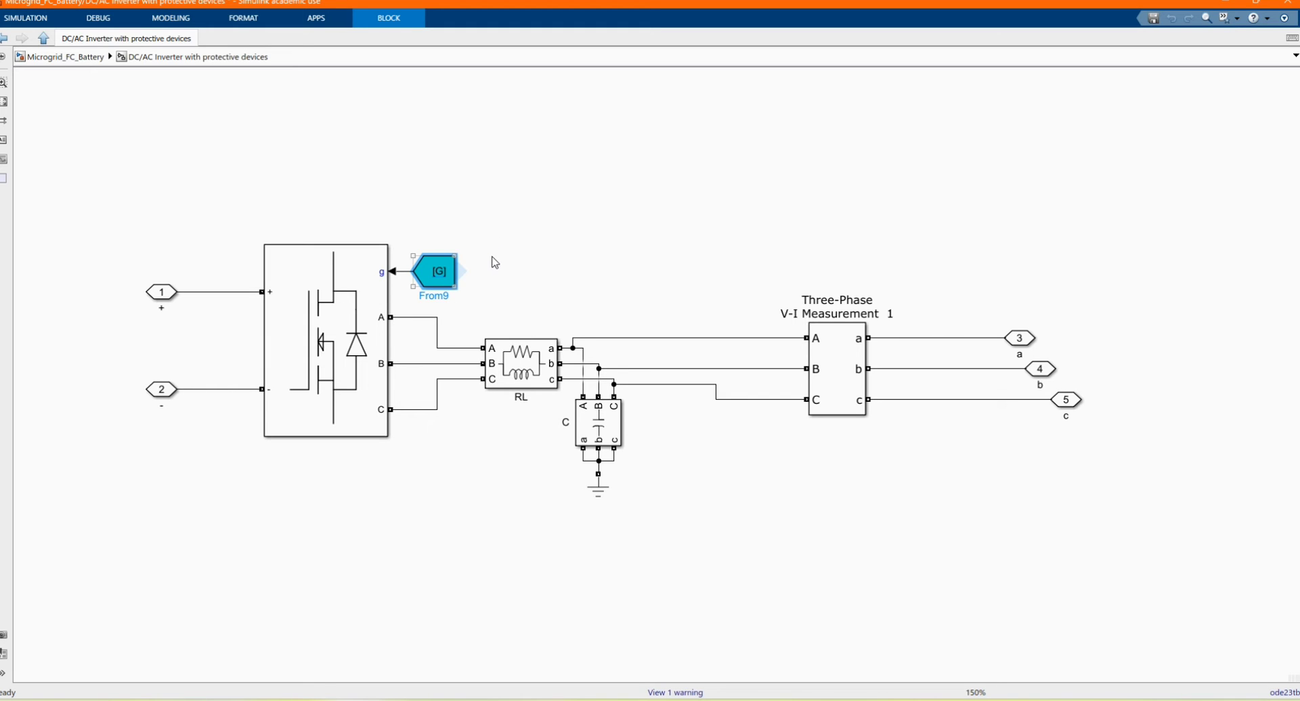
click(43, 42)
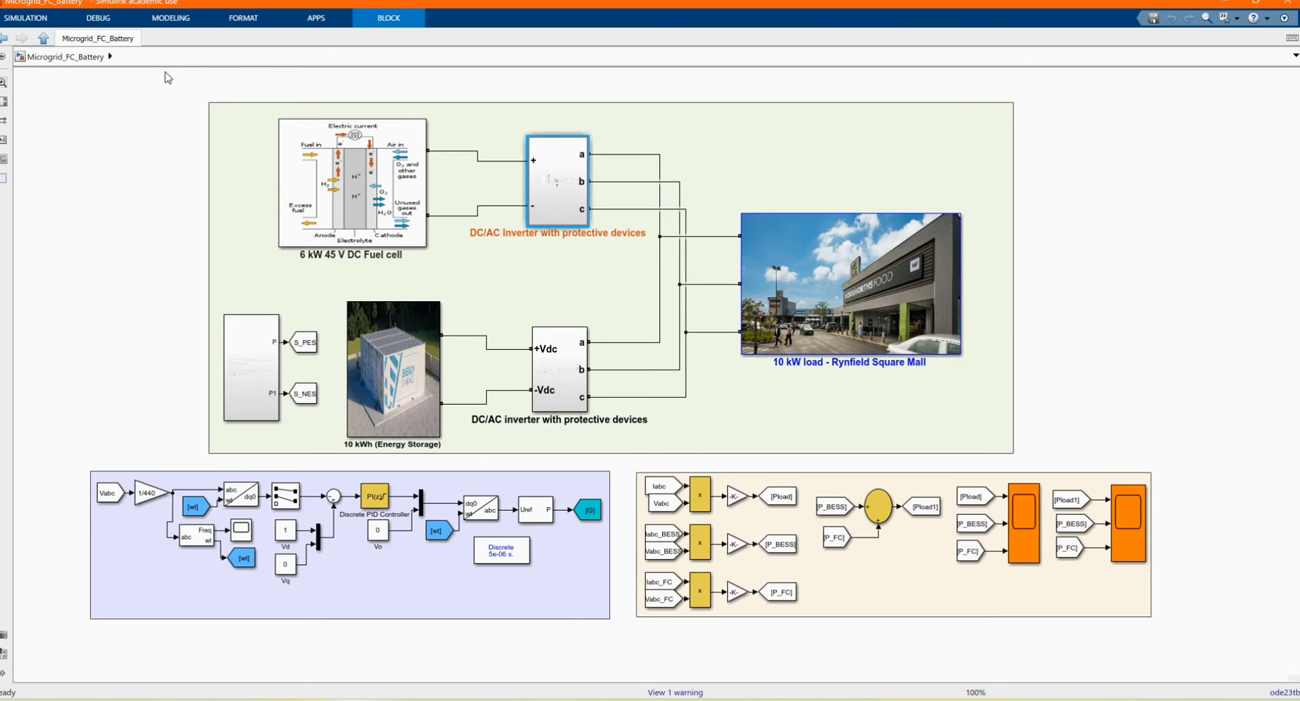
click(591, 512)
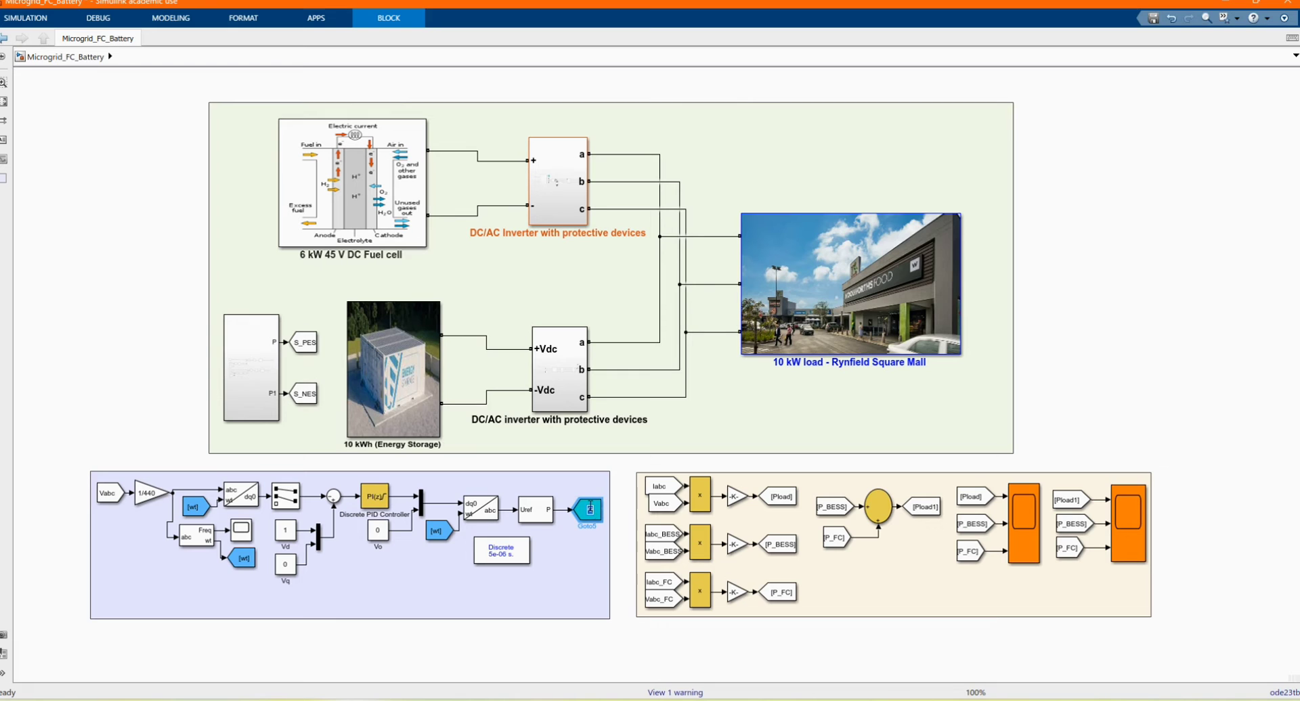
click(1059, 425)
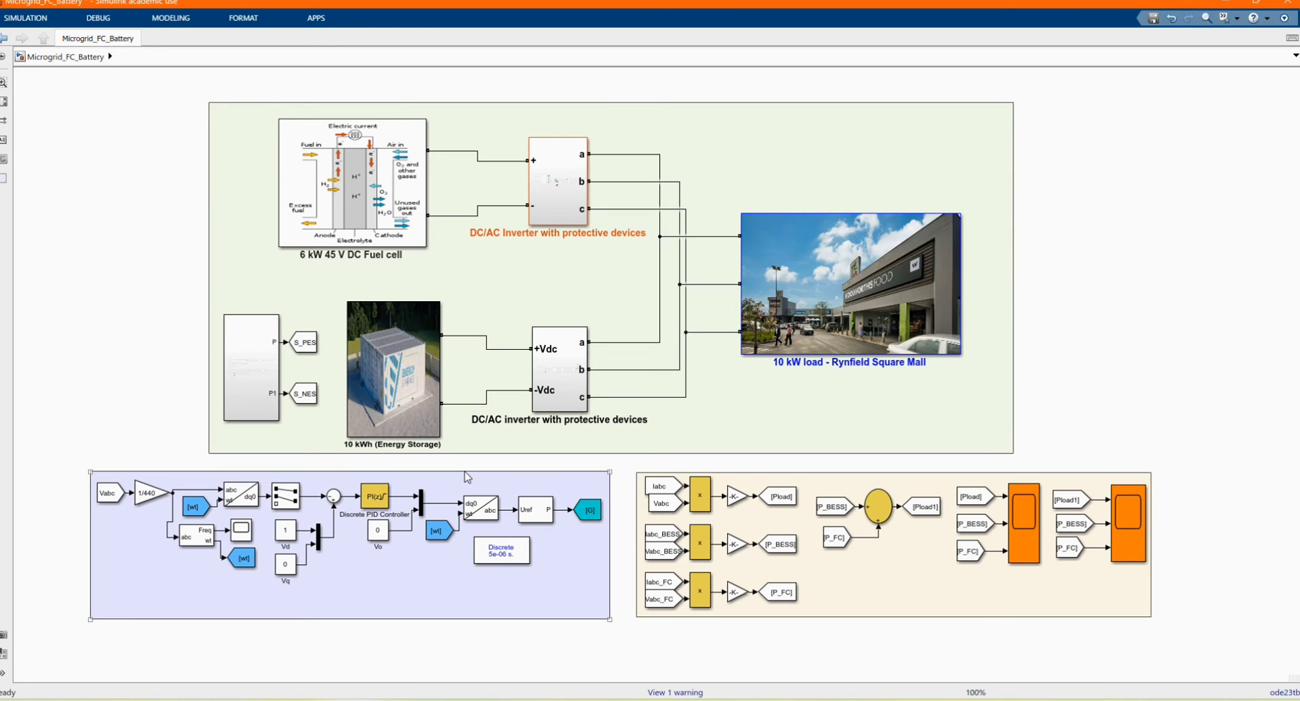
- Open the 10 kWh energy storage subsystem and review the battery's type, voltage, capacity, state-of-charge and response time
click(333, 449)
click(399, 399)
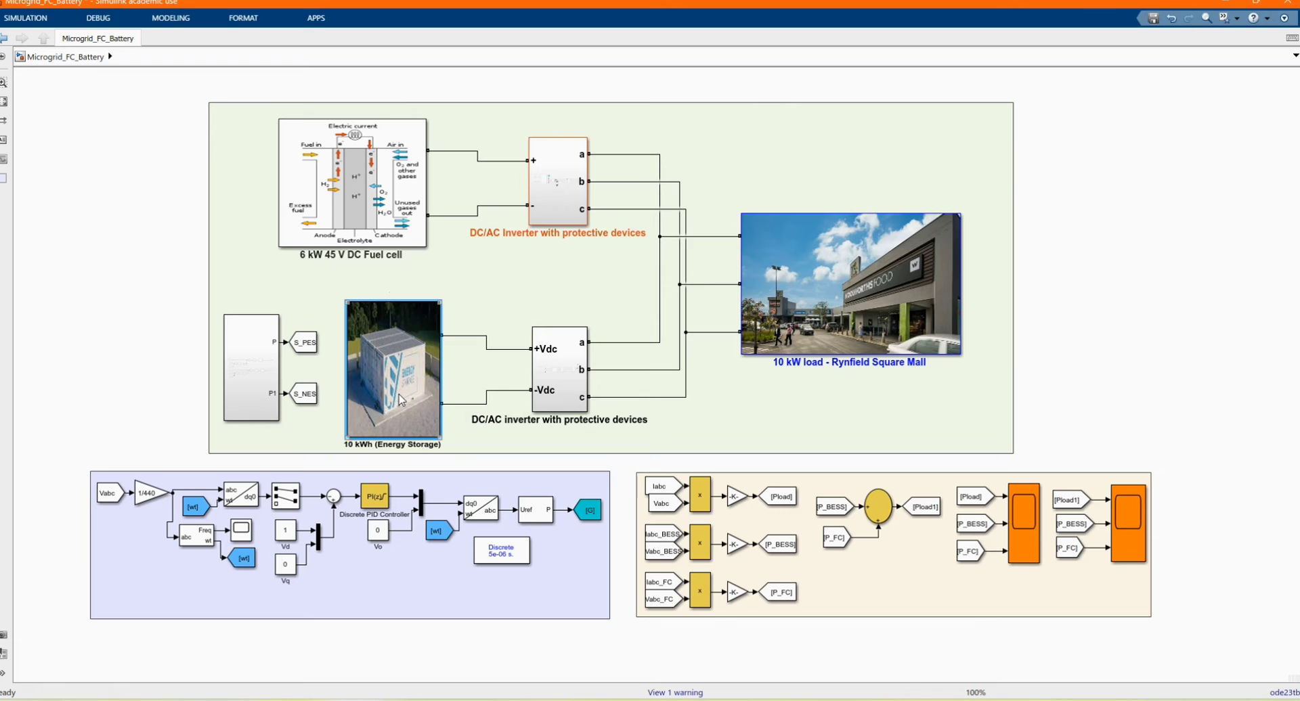
double_click(400, 399)
click(691, 416)
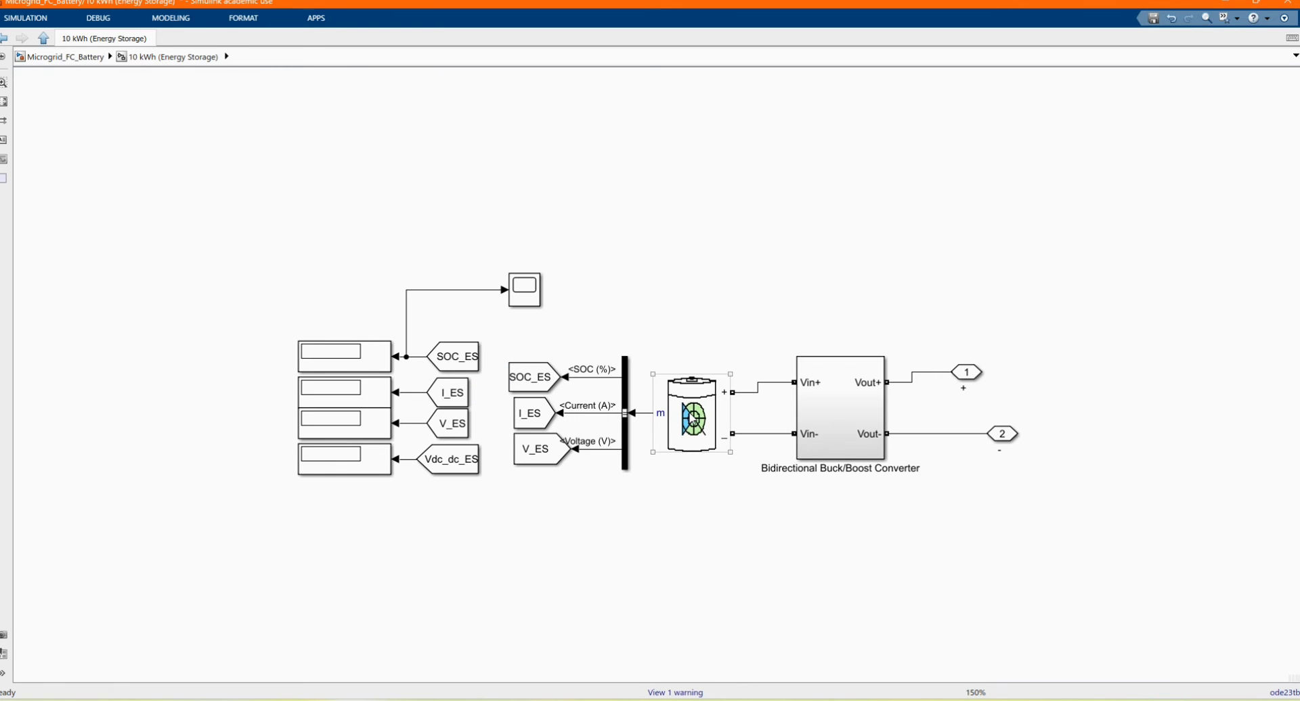
double_click(693, 421)
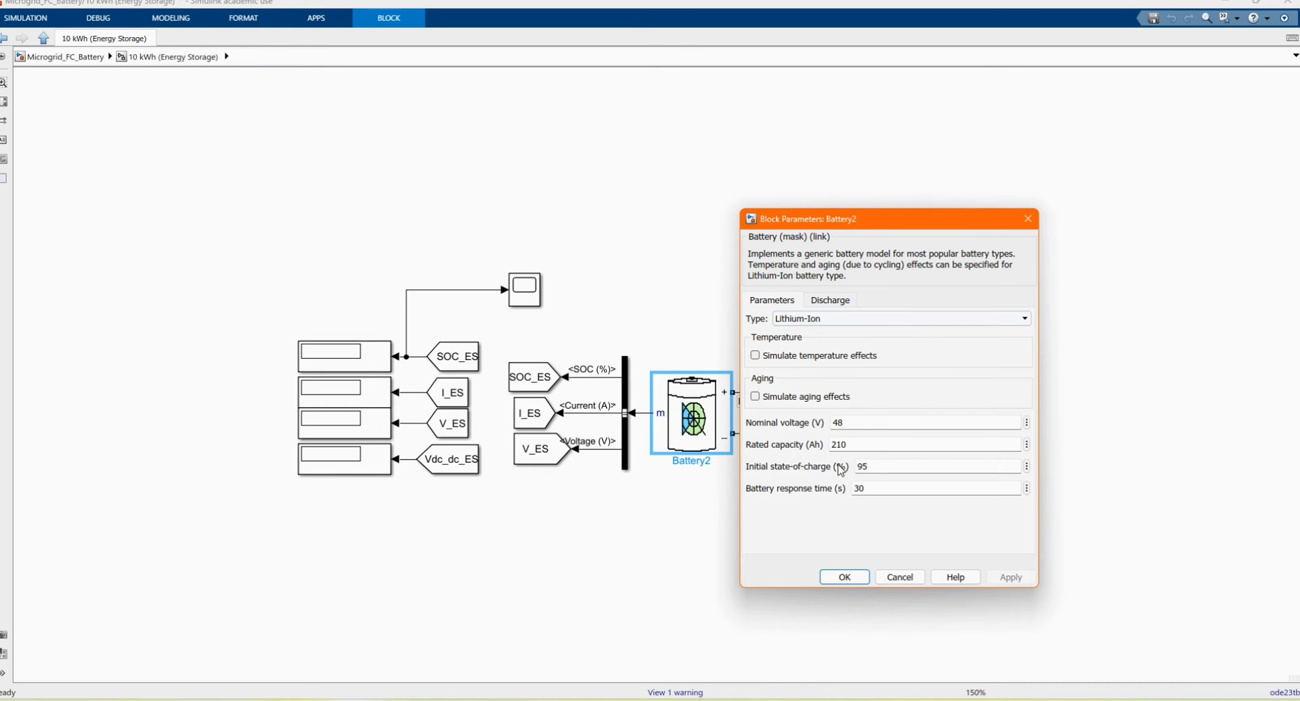
click(846, 578)
- Open the Bidirectional Buck/Boost Converter and review the parameters of its input inductor
double_click(851, 443)
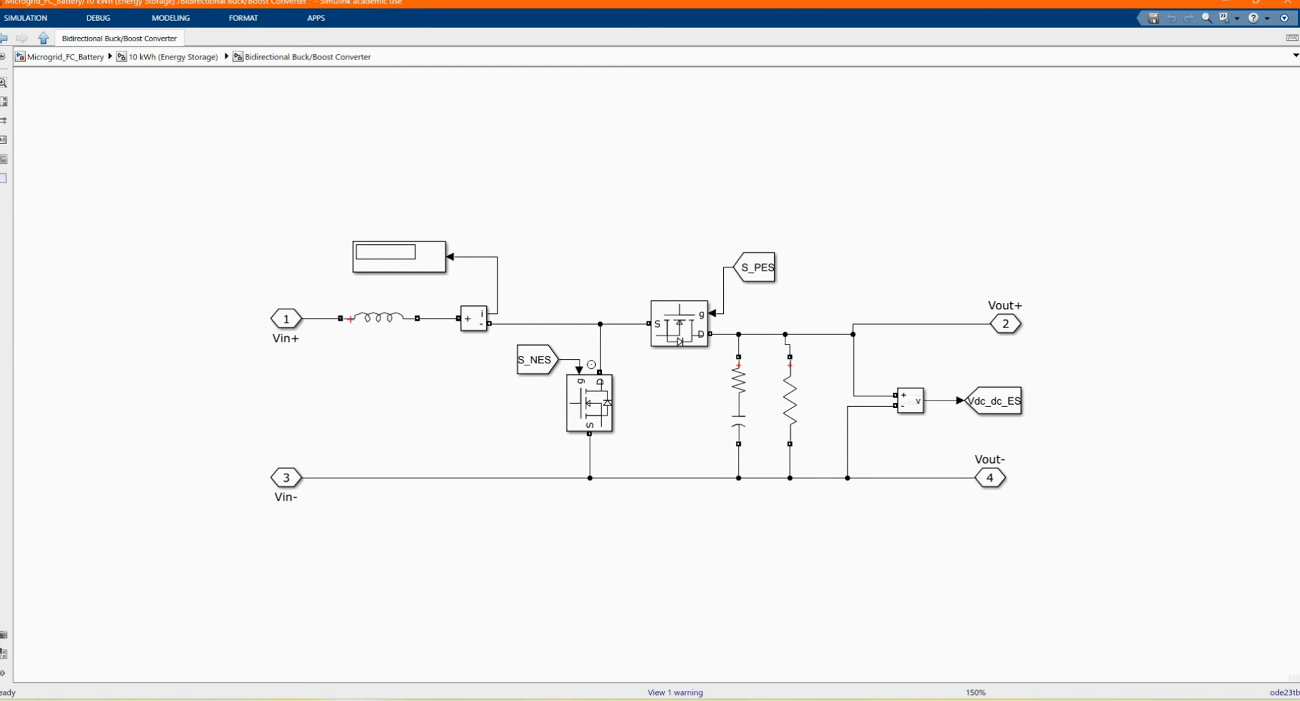
double_click(374, 316)
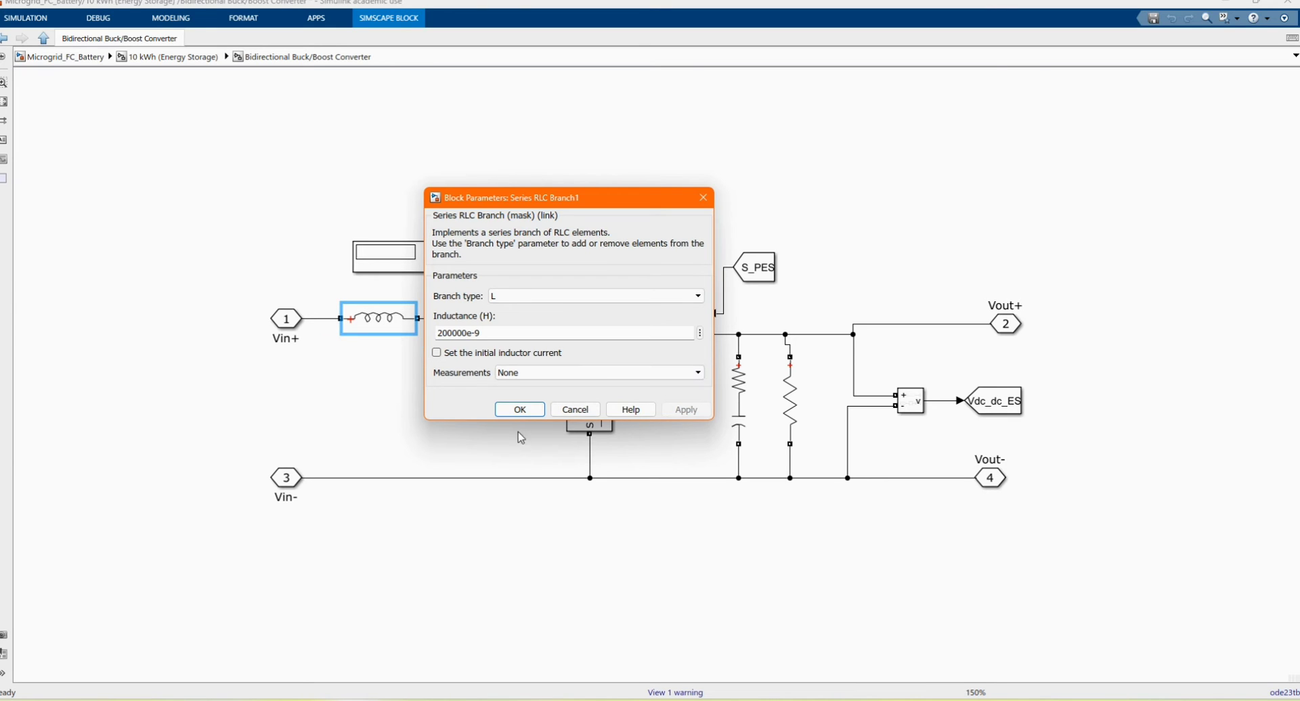
click(523, 409)
- Review the resistance, diode and snubber parameters of the converter's Mosfet1 and Mosfet3 blocks
click(587, 416)
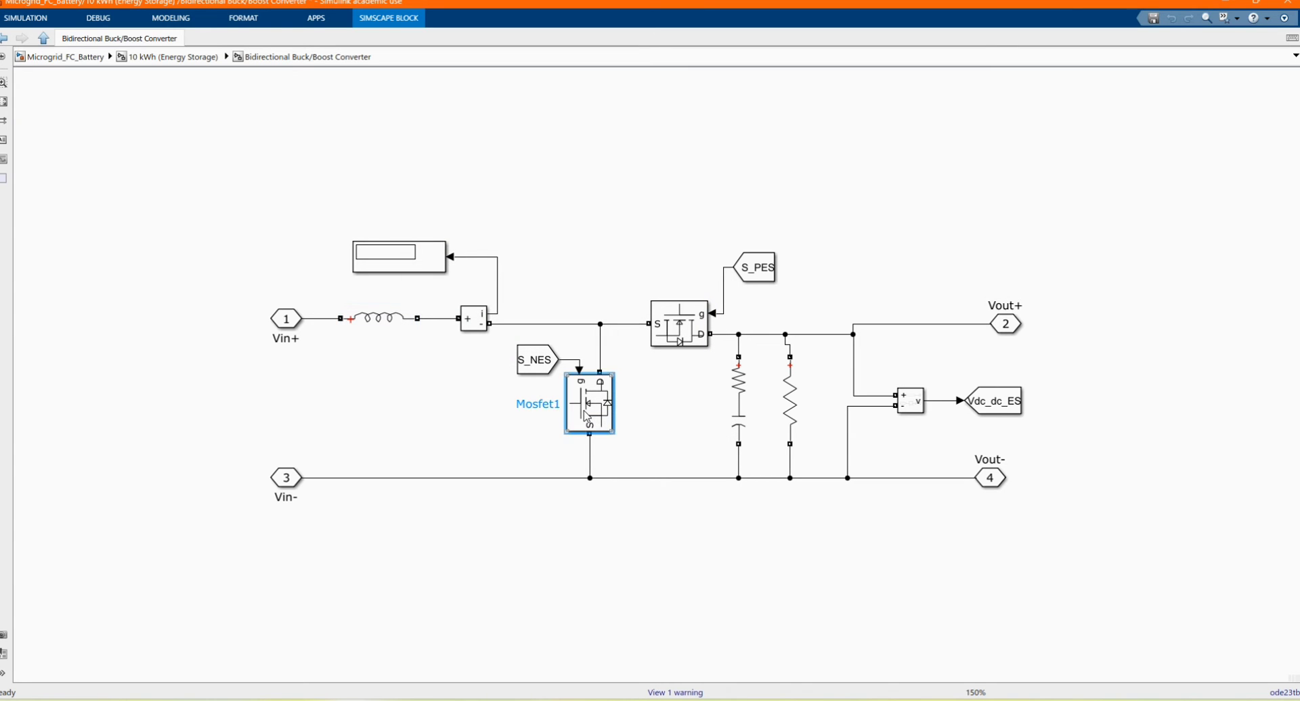
double_click(587, 416)
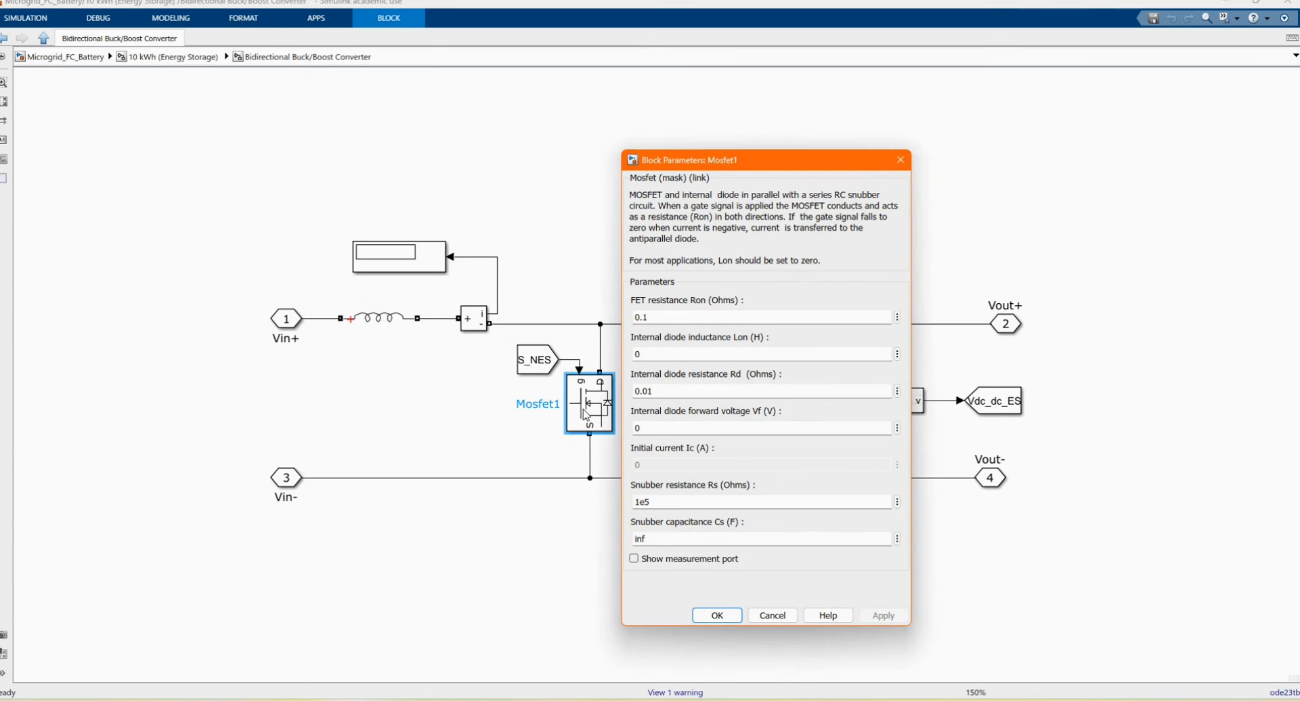
click(708, 616)
click(675, 330)
double_click(675, 330)
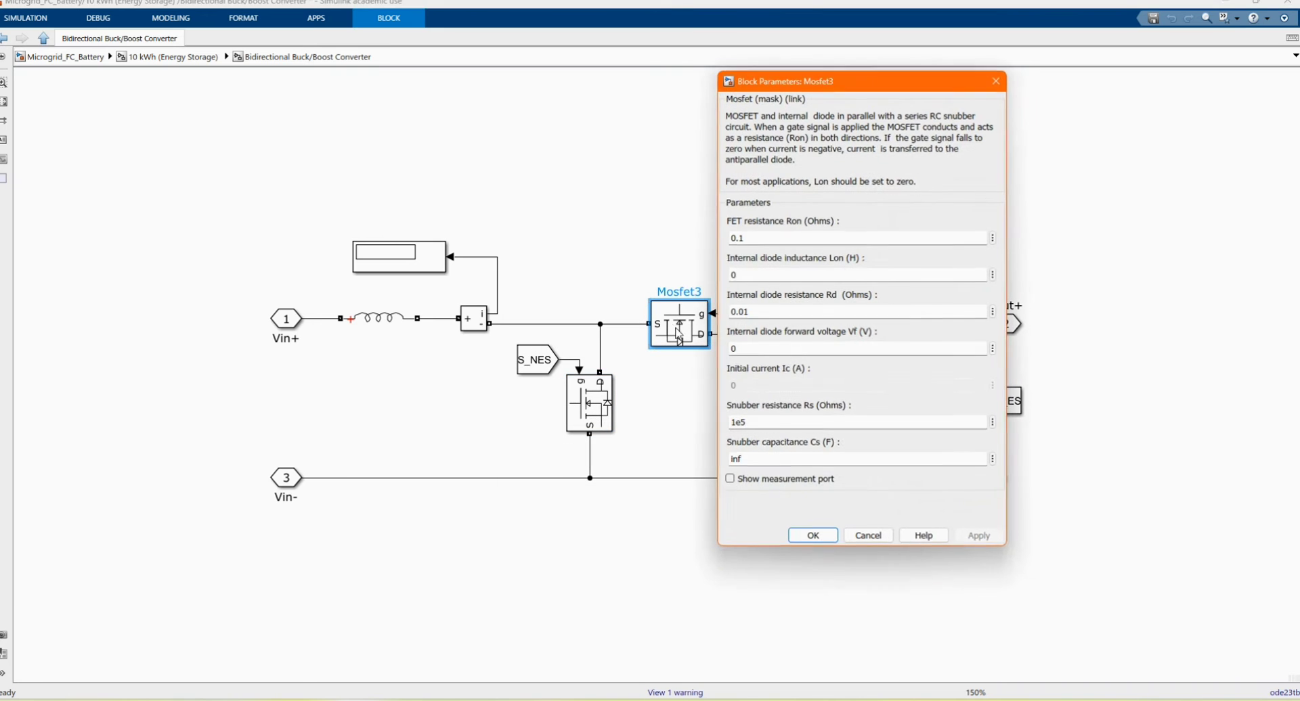
click(801, 546)
- Review the parameters of the converter's output RC and resistor branches, then return to the top-level model
click(748, 406)
double_click(750, 408)
click(863, 510)
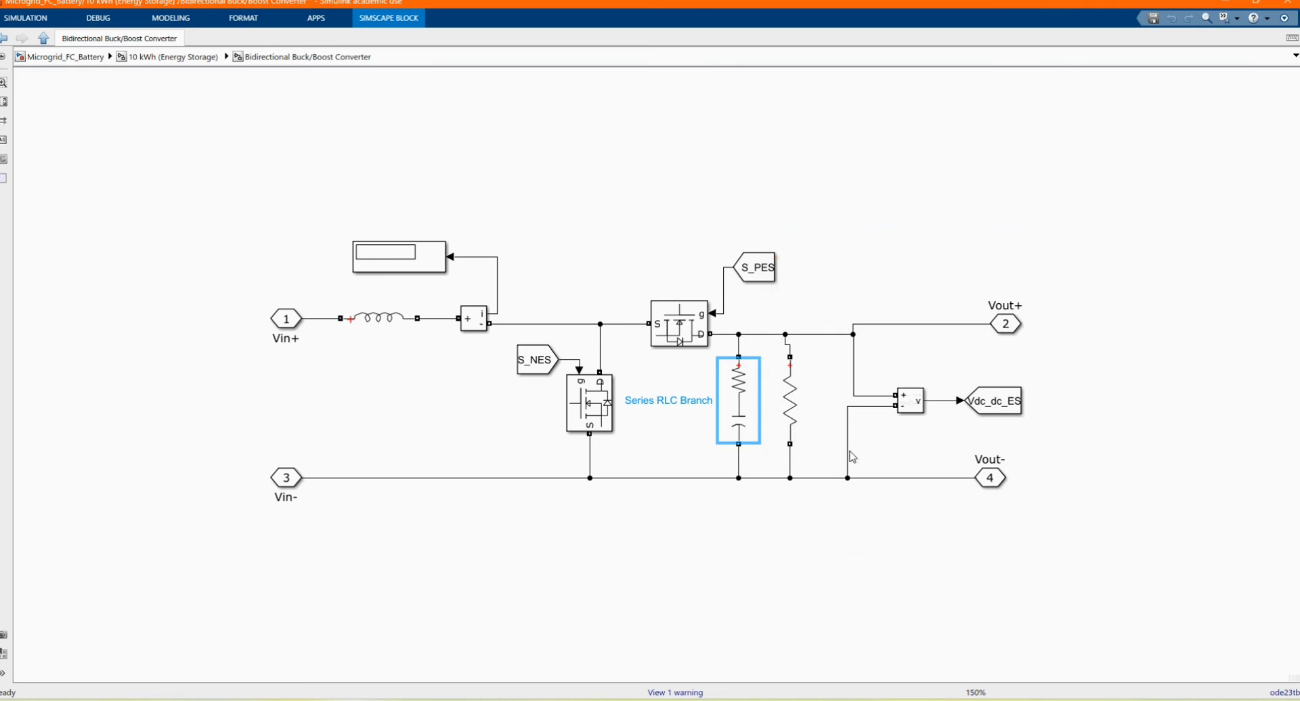
double_click(791, 411)
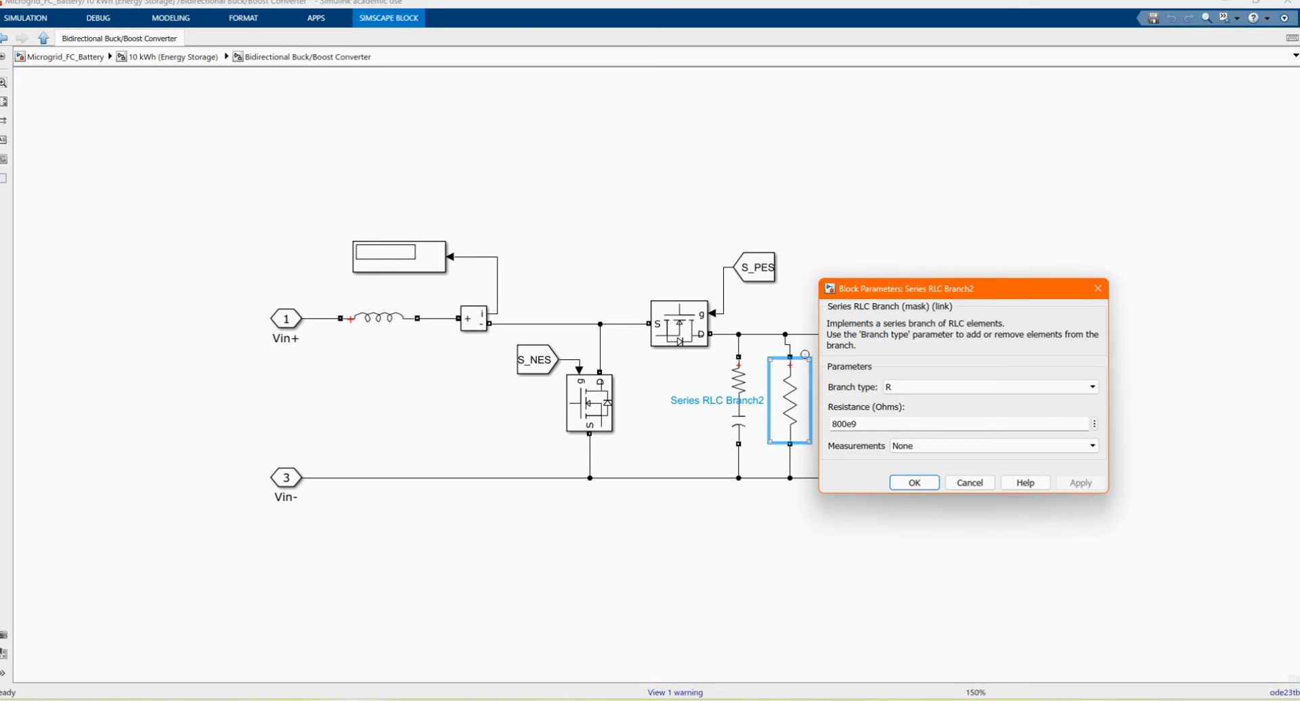
click(913, 477)
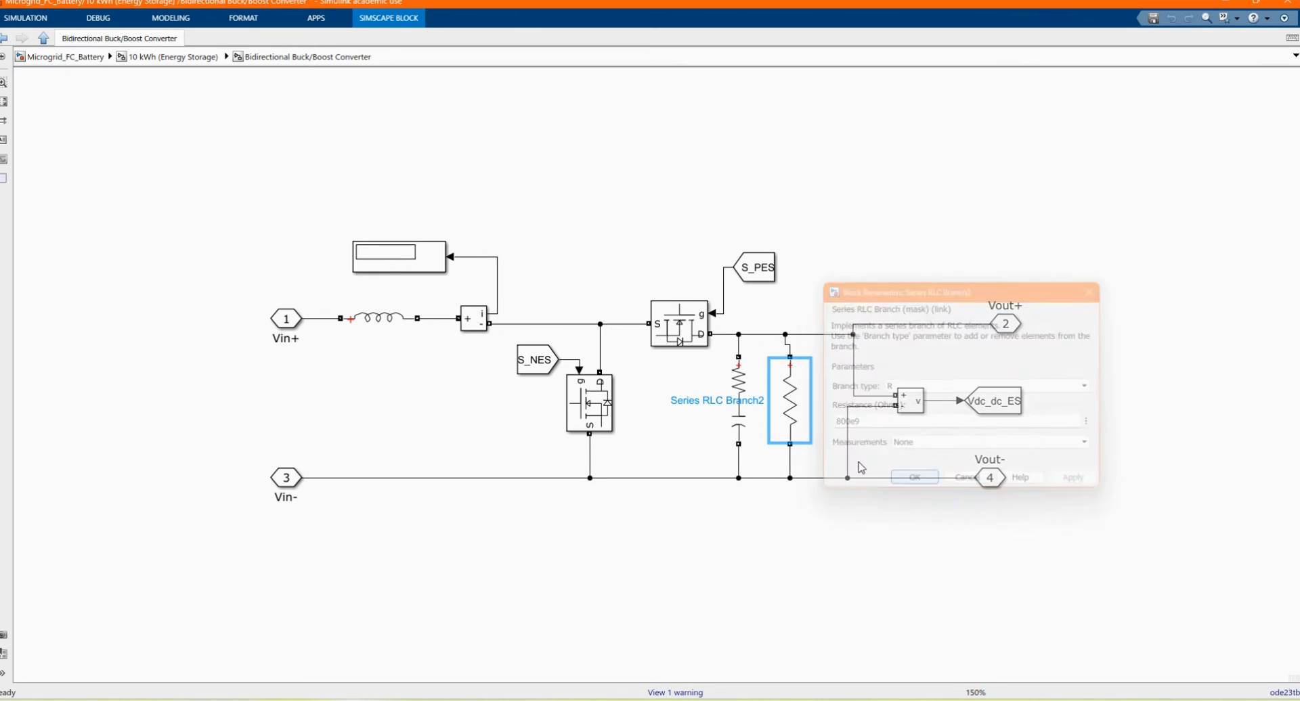
click(51, 41)
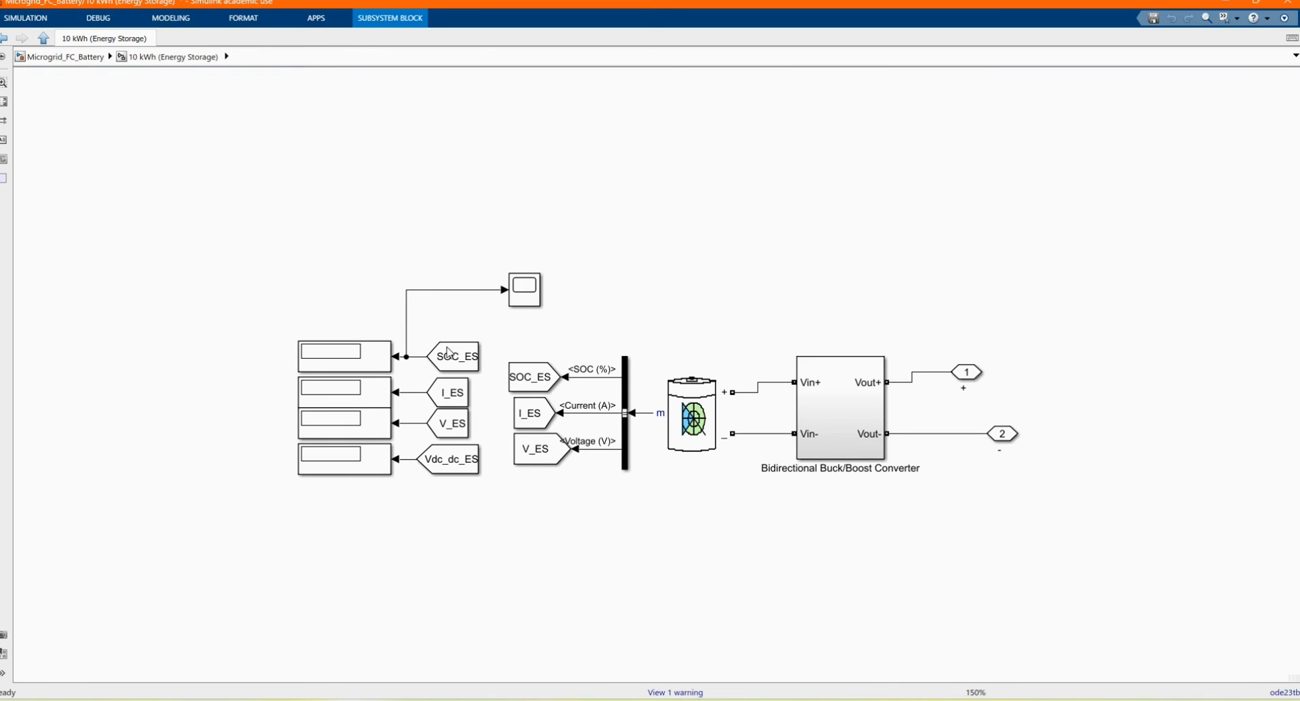
click(65, 56)
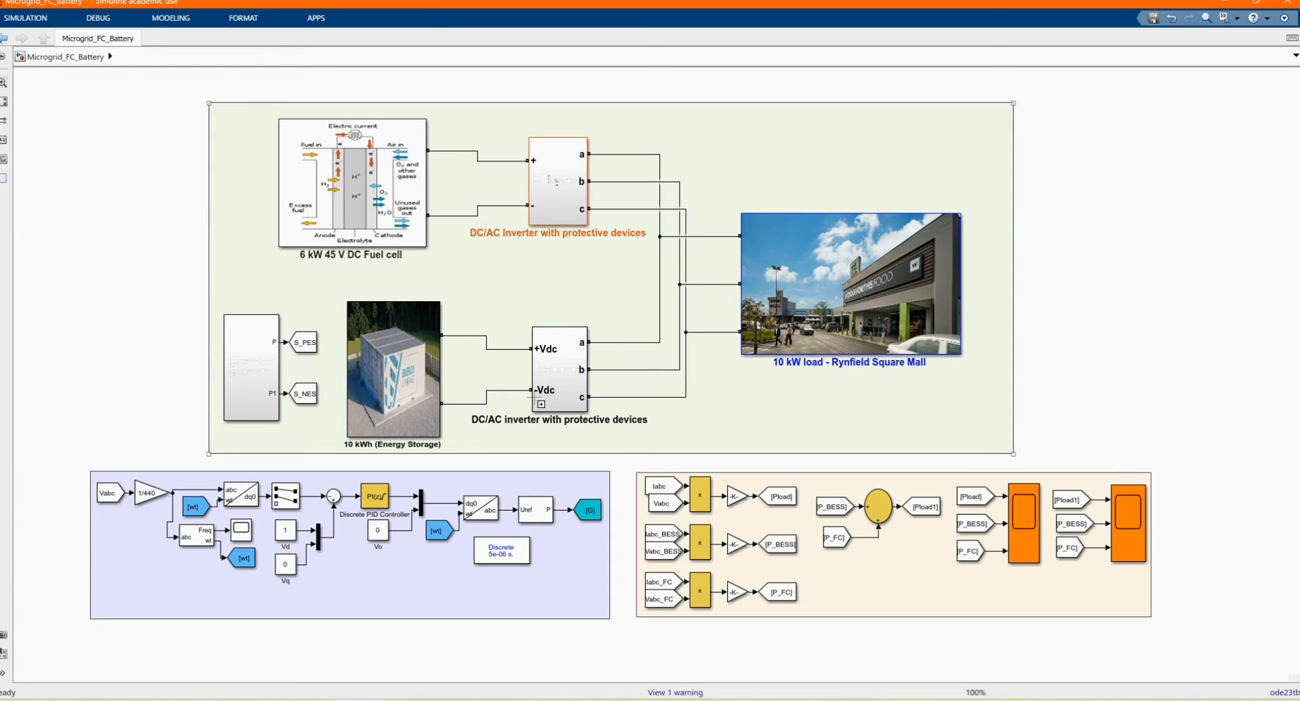
- Open the battery-side DC/AC inverter subsystem and review the branch type, inductance and capacitance of its L2 block
double_click(576, 394)
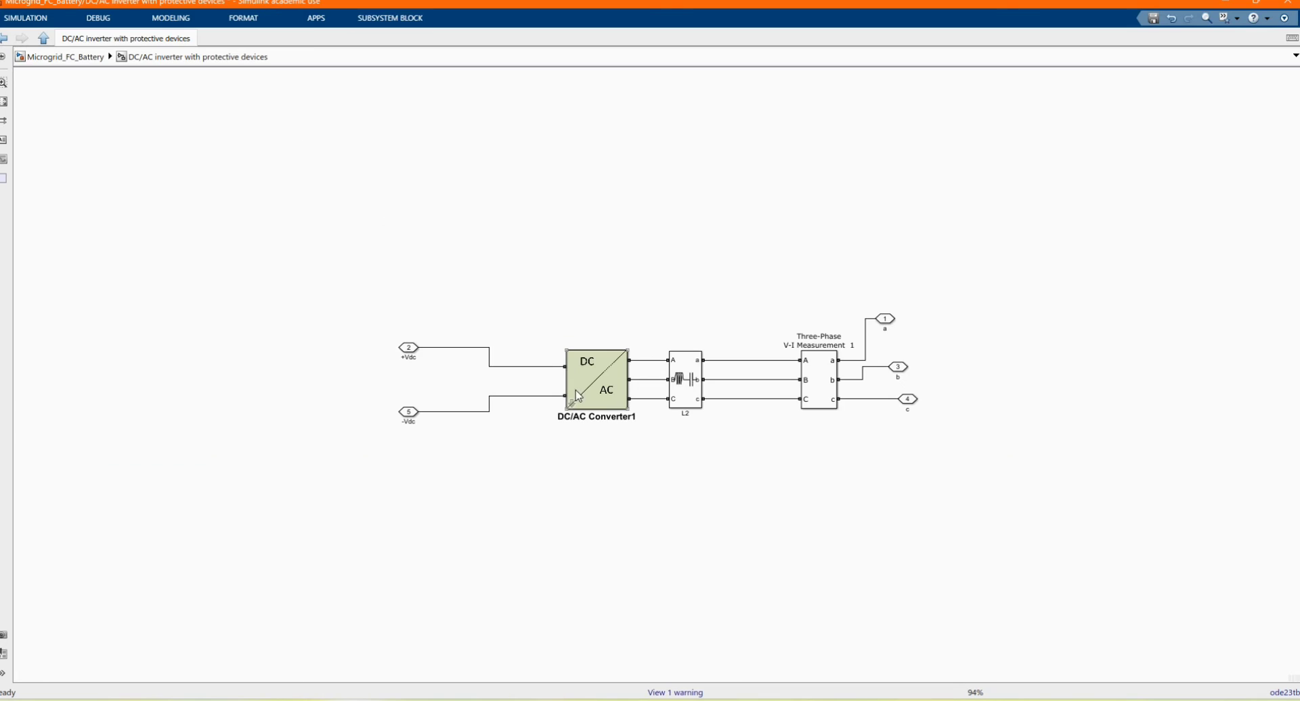
click(682, 396)
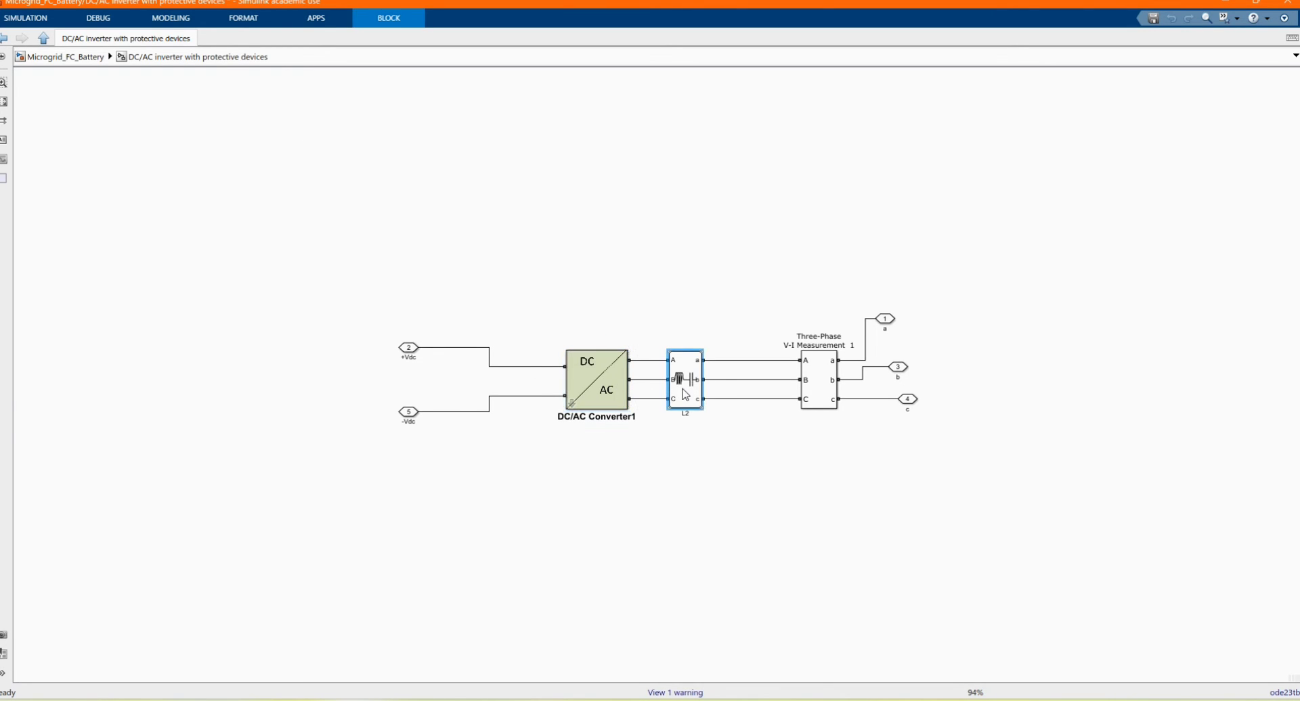
double_click(685, 395)
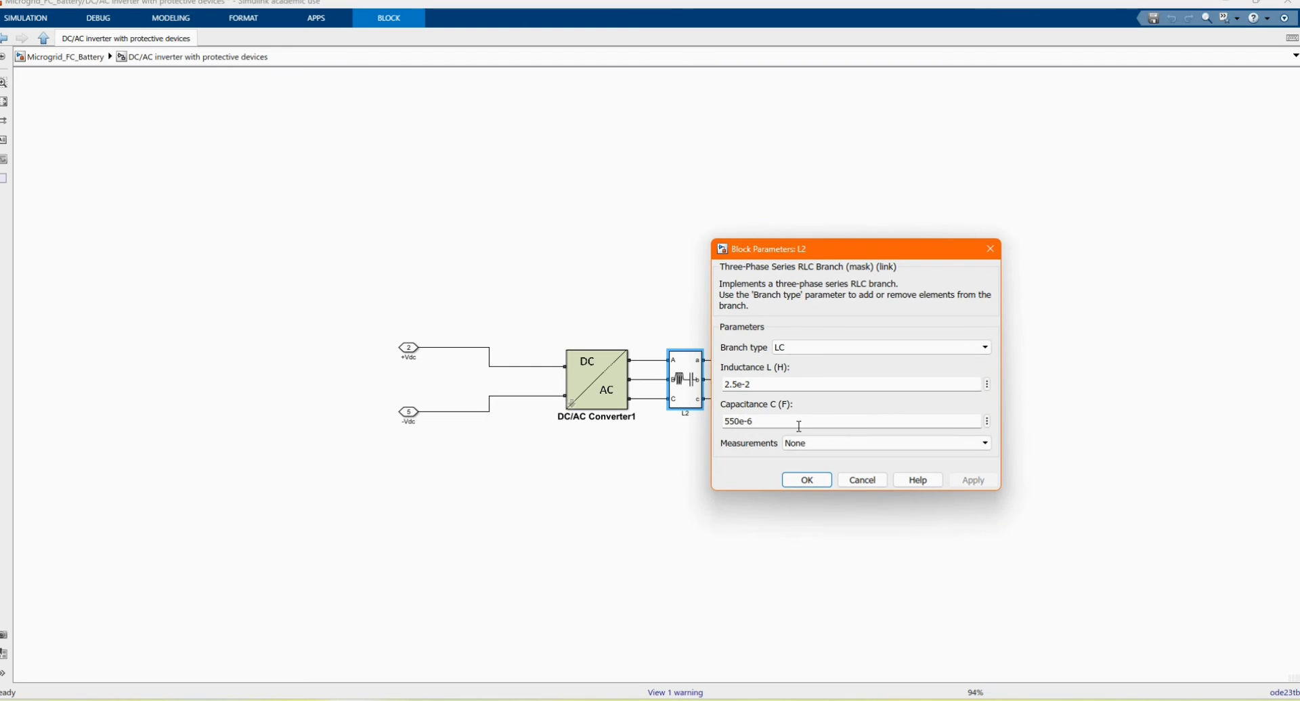
click(799, 478)
- Review the three-phase V-I measurement's signal labels and the DC/AC Converter1 block, then return to the top-level model
double_click(822, 393)
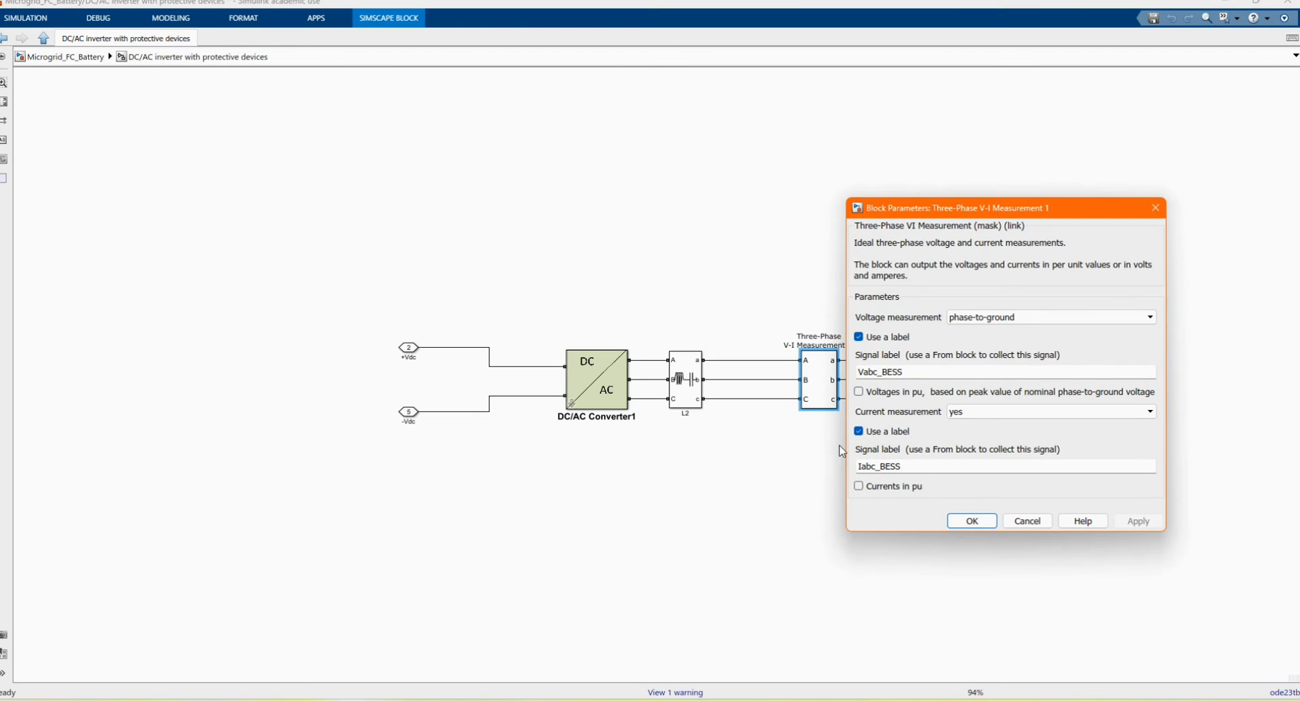
click(971, 521)
double_click(609, 392)
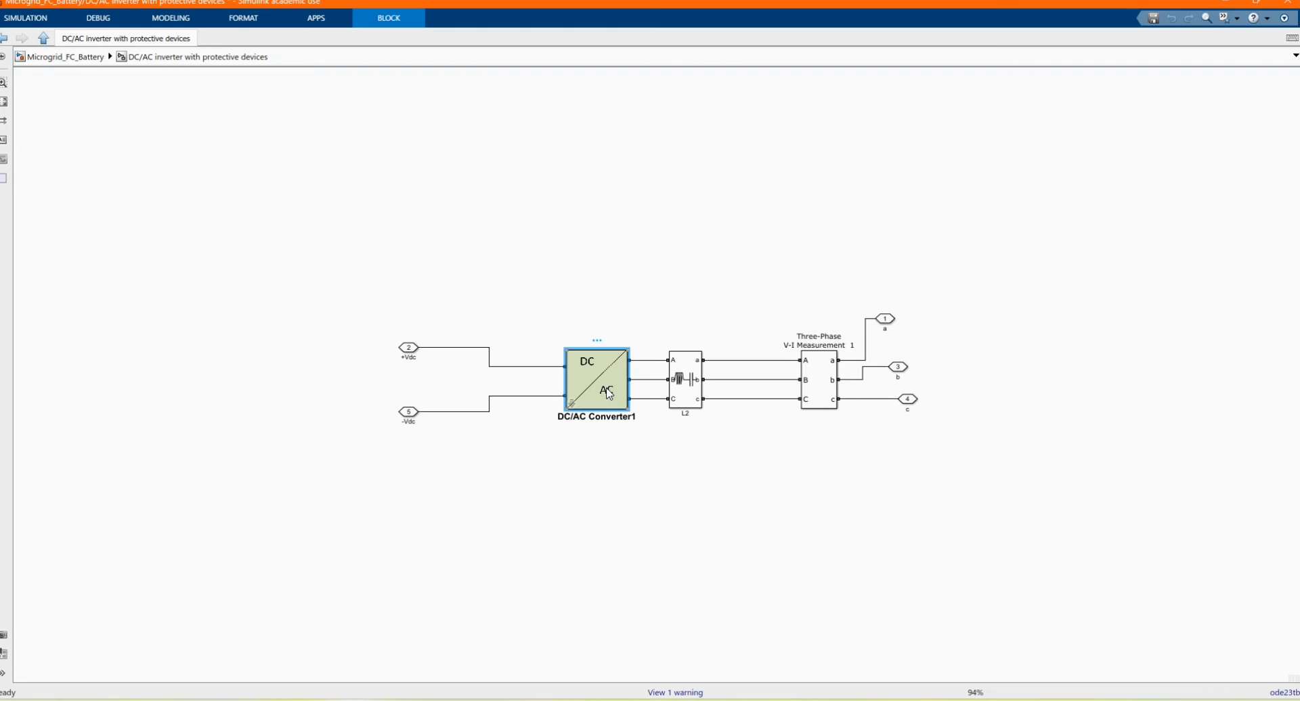
click(735, 490)
click(44, 39)
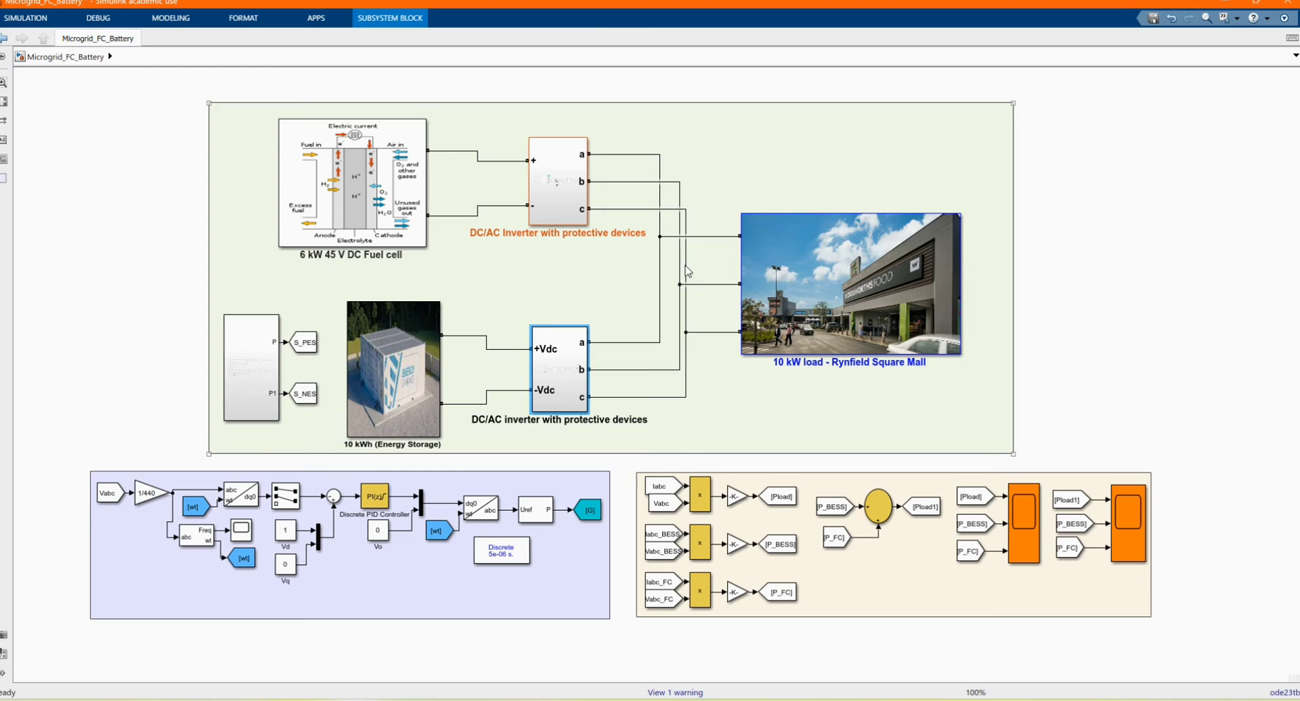
- Open the 10 kW Rynfield Square Mall load subsystem, review its measurement block and the load's voltage, frequency and power parameters, and return to the top level
double_click(838, 295)
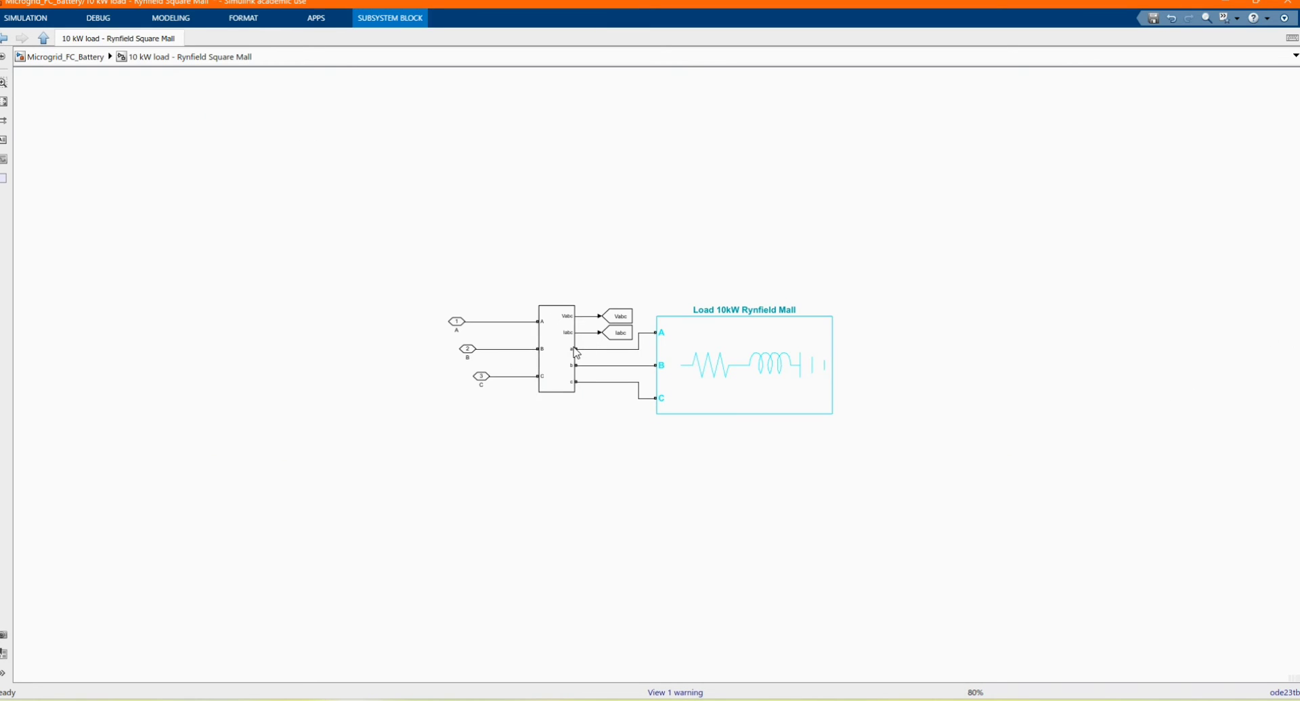
double_click(560, 357)
click(708, 451)
click(735, 396)
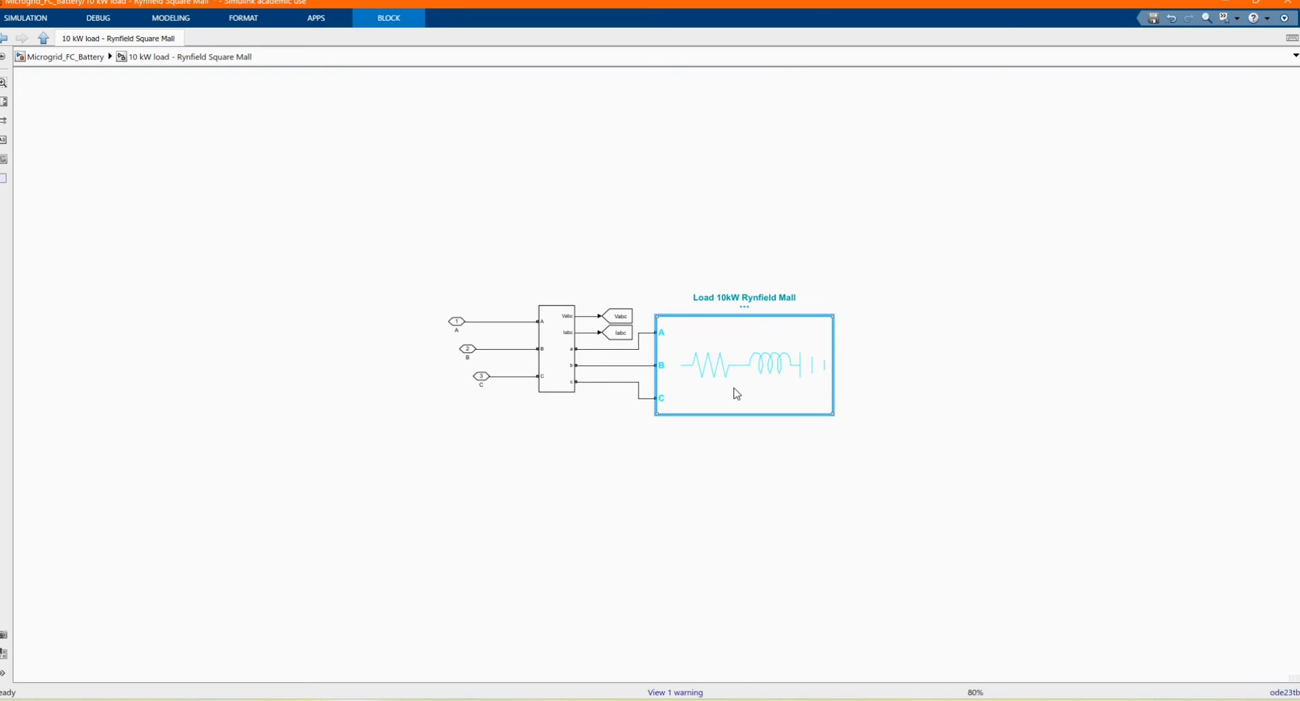
double_click(737, 394)
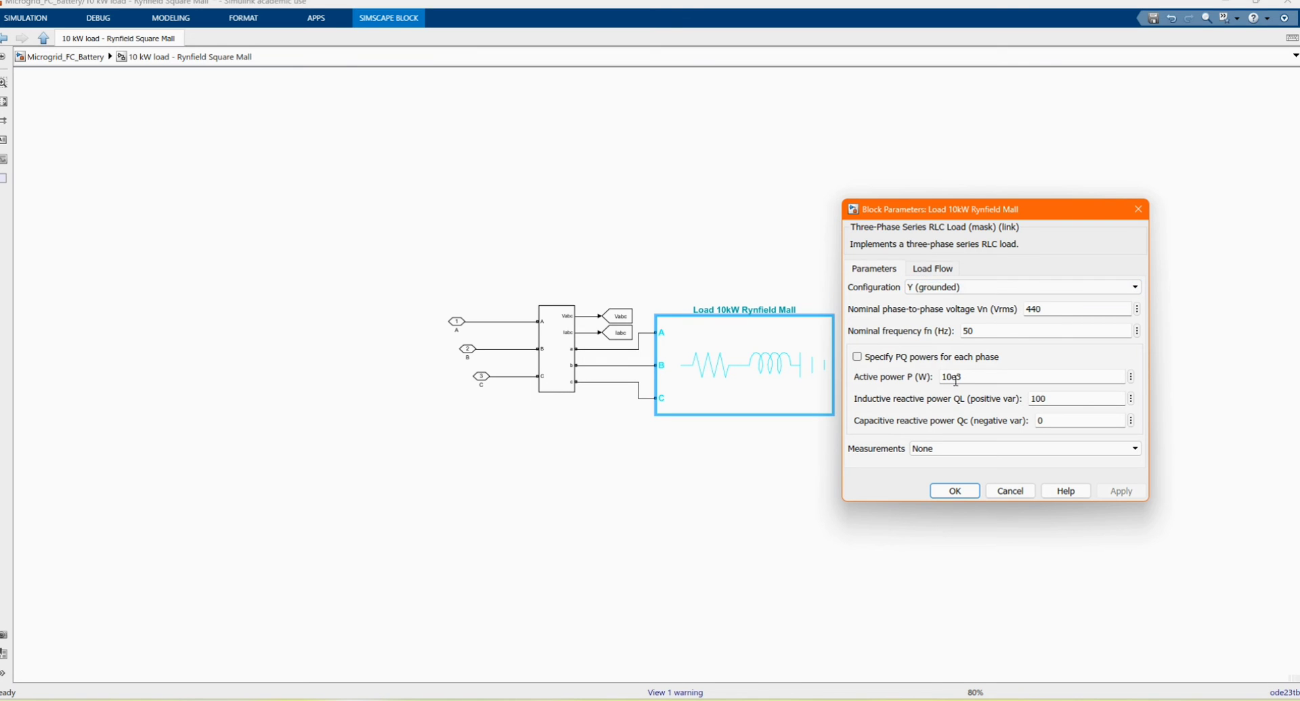
click(947, 493)
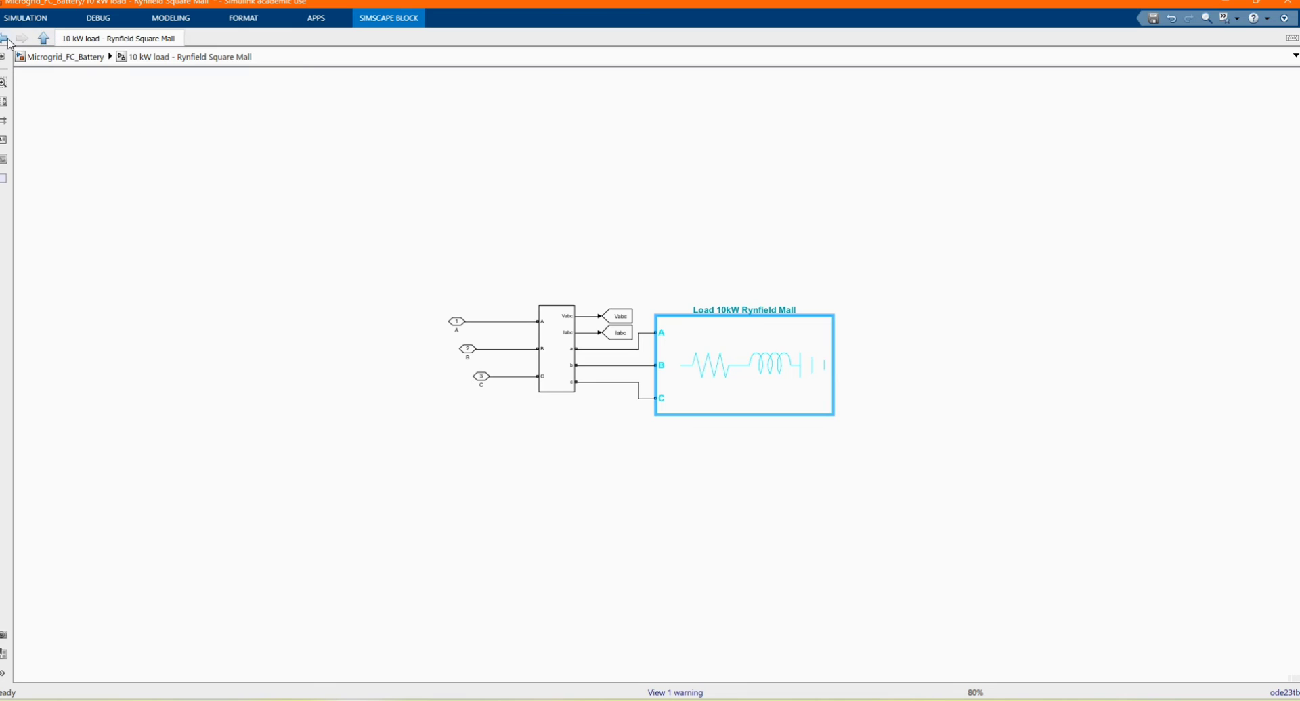
click(44, 39)
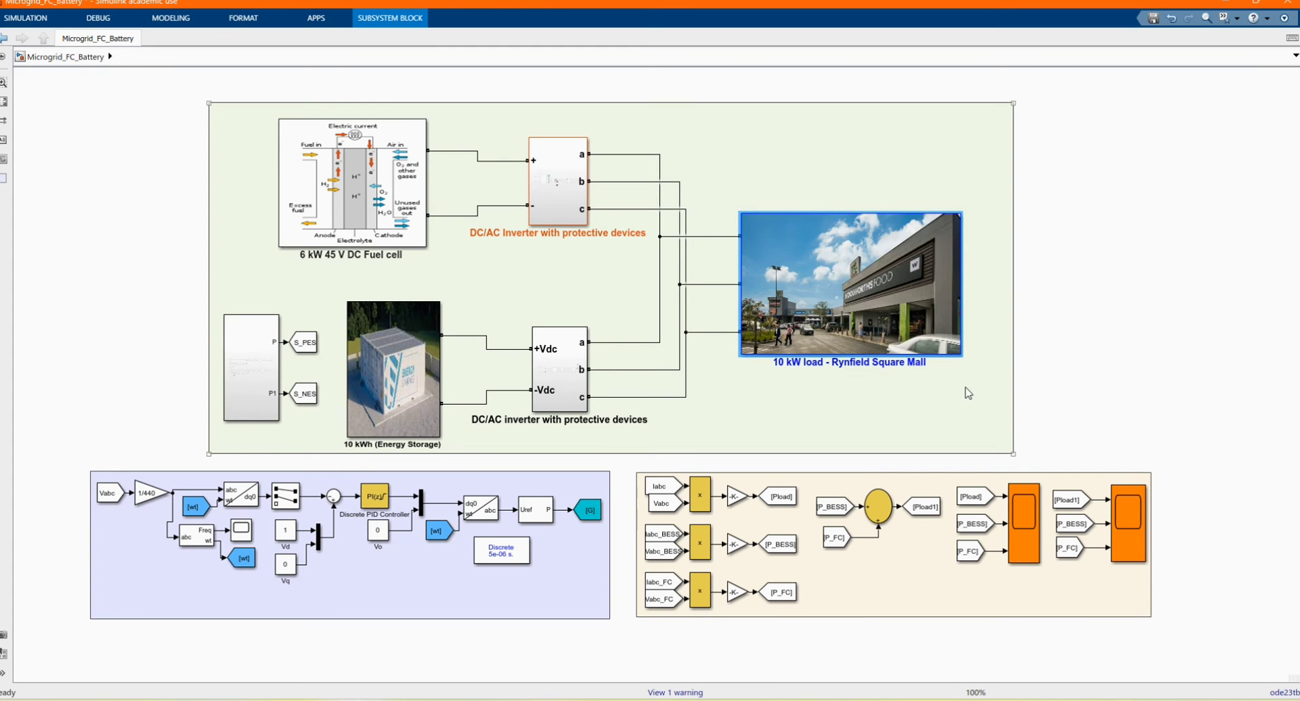
- Examine the control section's Vabc input and 1/440 gain, and review the frequency and regulator gain parameters of the PLL (3ph) block
click(1116, 375)
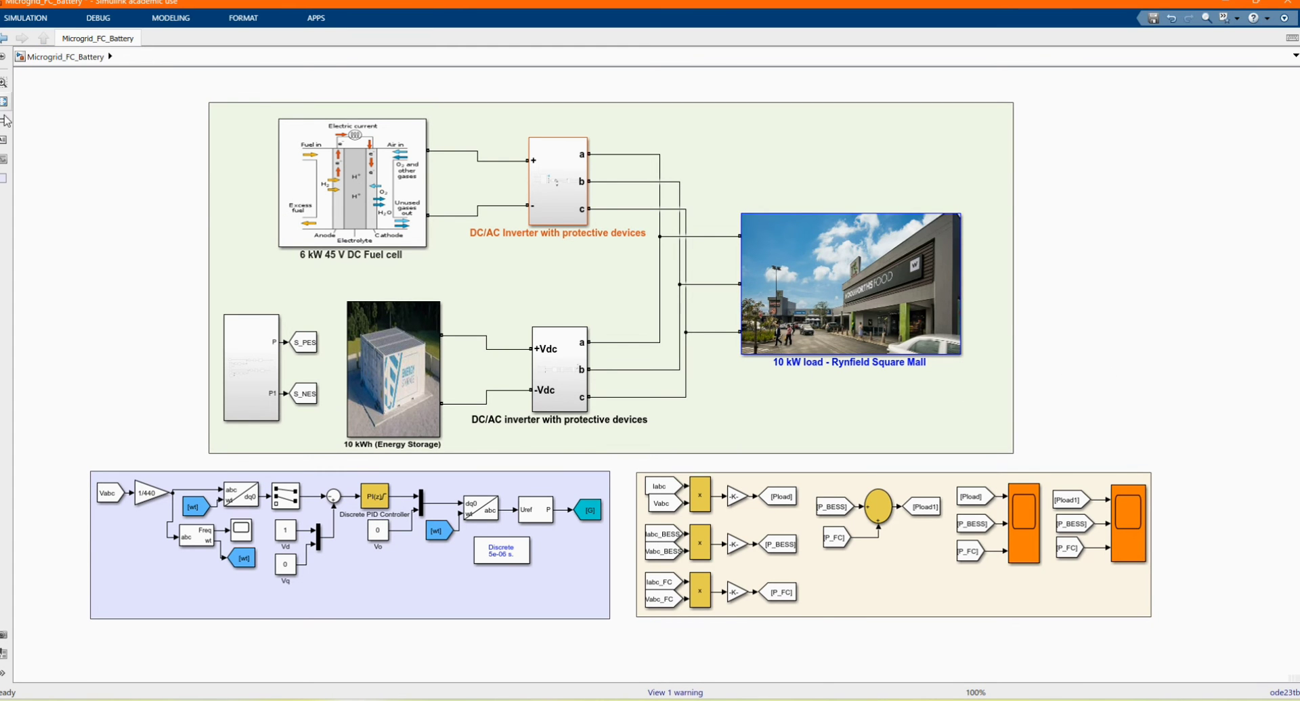
click(4, 101)
click(57, 524)
shift+click(116, 531)
click(174, 621)
scroll(142, 655, up, 3)
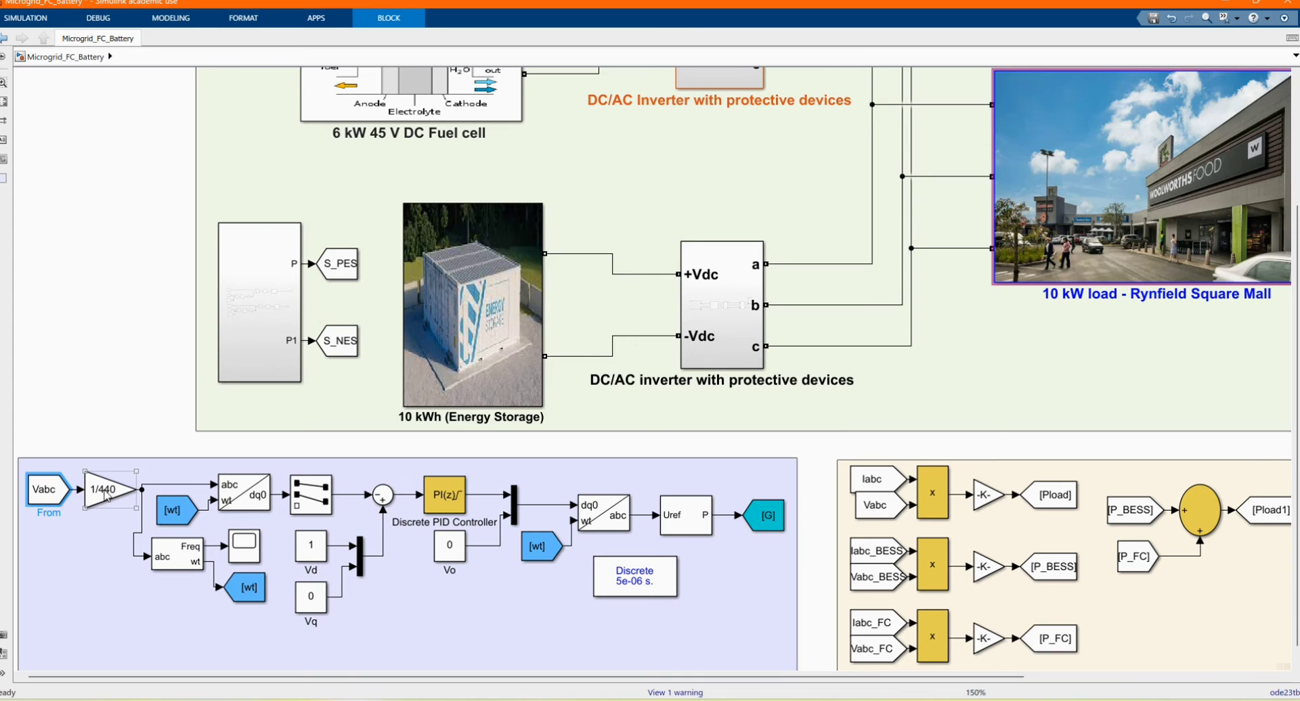
double_click(163, 568)
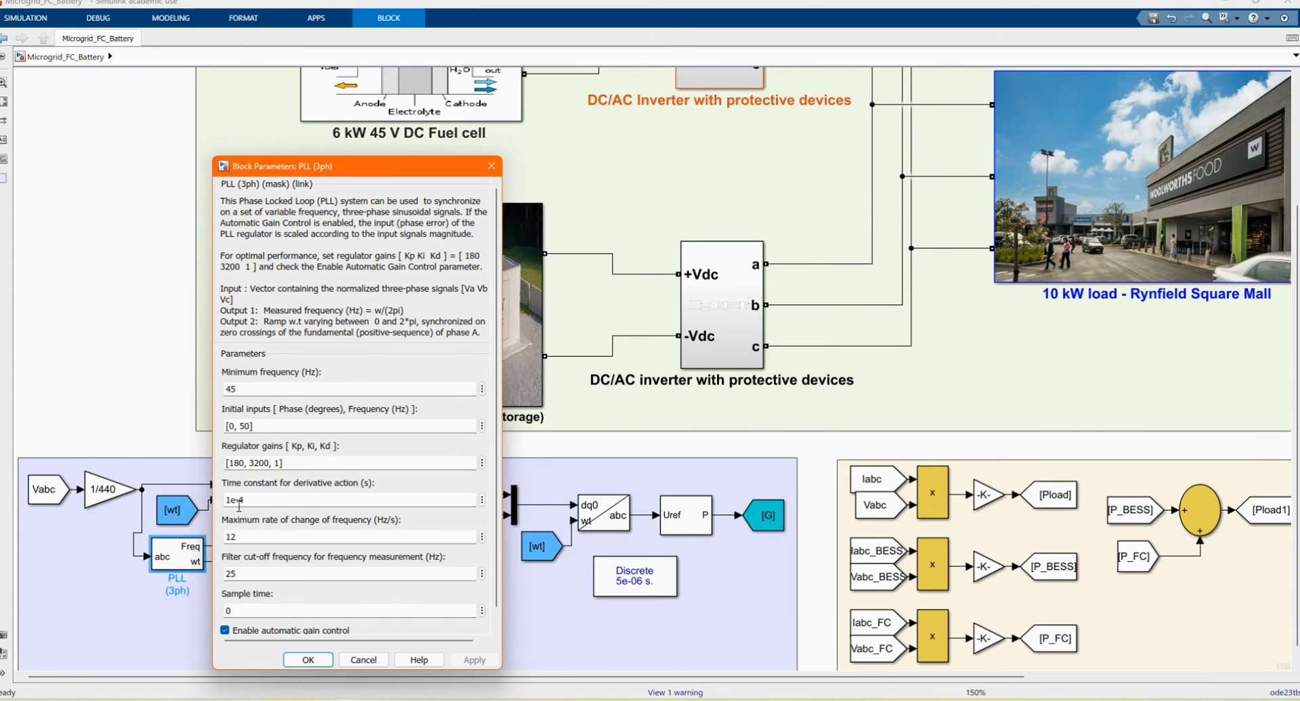
click(308, 661)
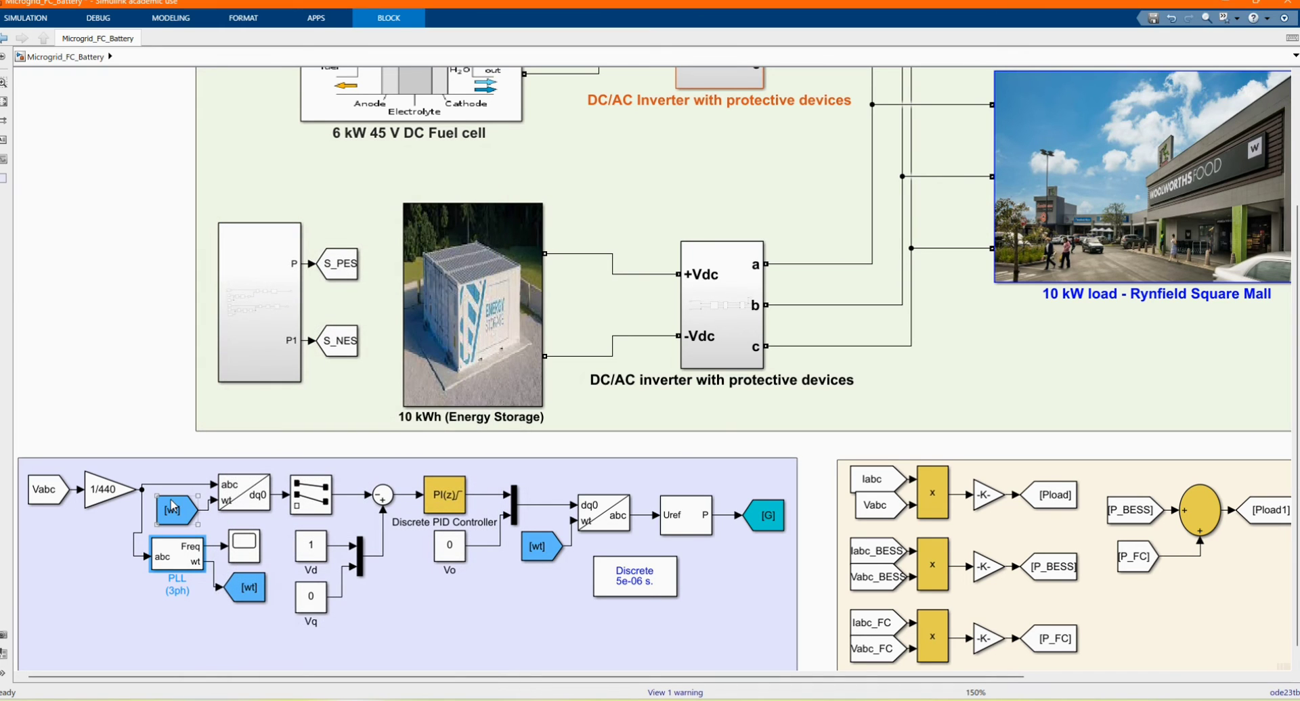
- Trace the wt signal into the abc to dq0 block and review the parameters of that transformation and the Selector
click(172, 509)
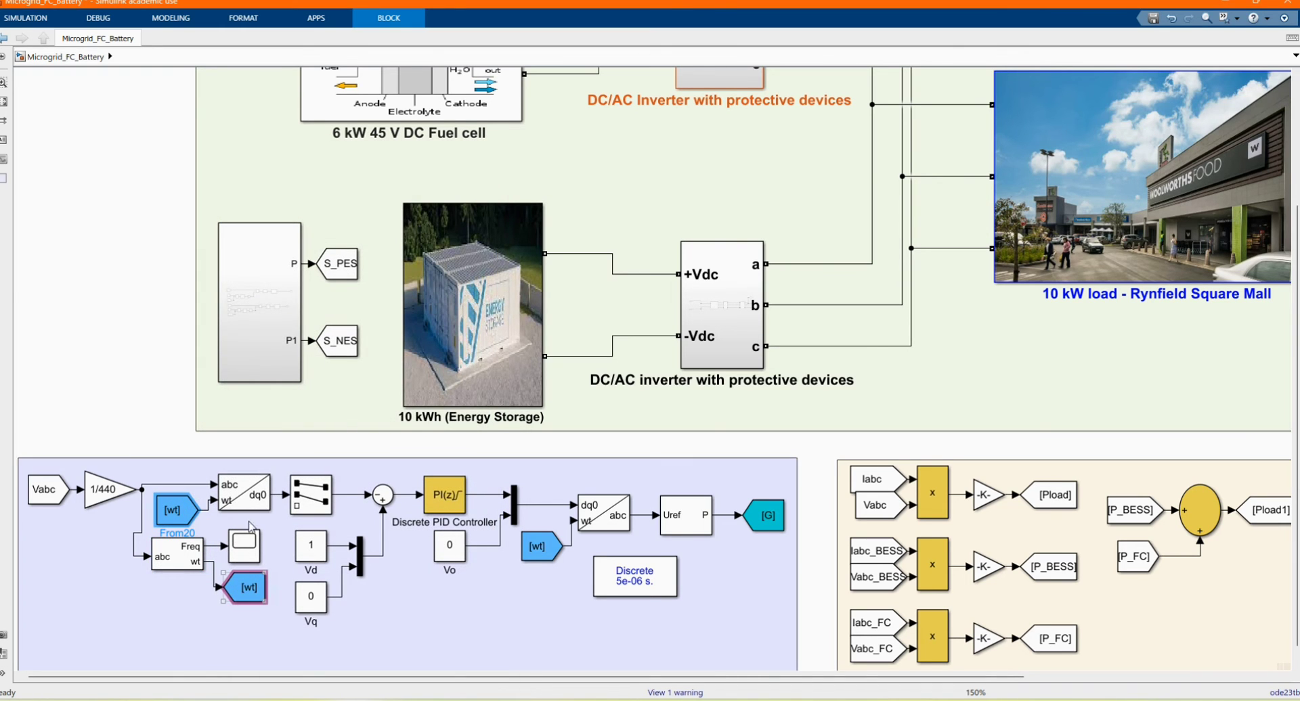
double_click(240, 496)
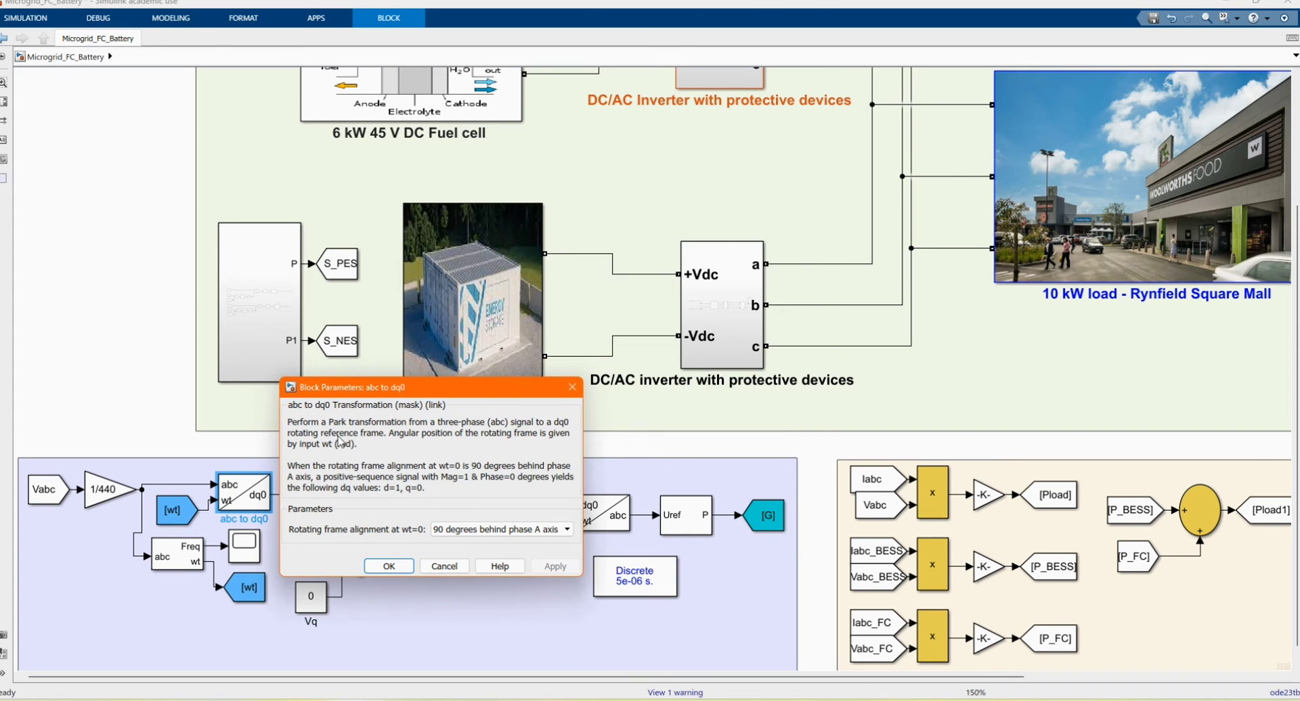
click(398, 567)
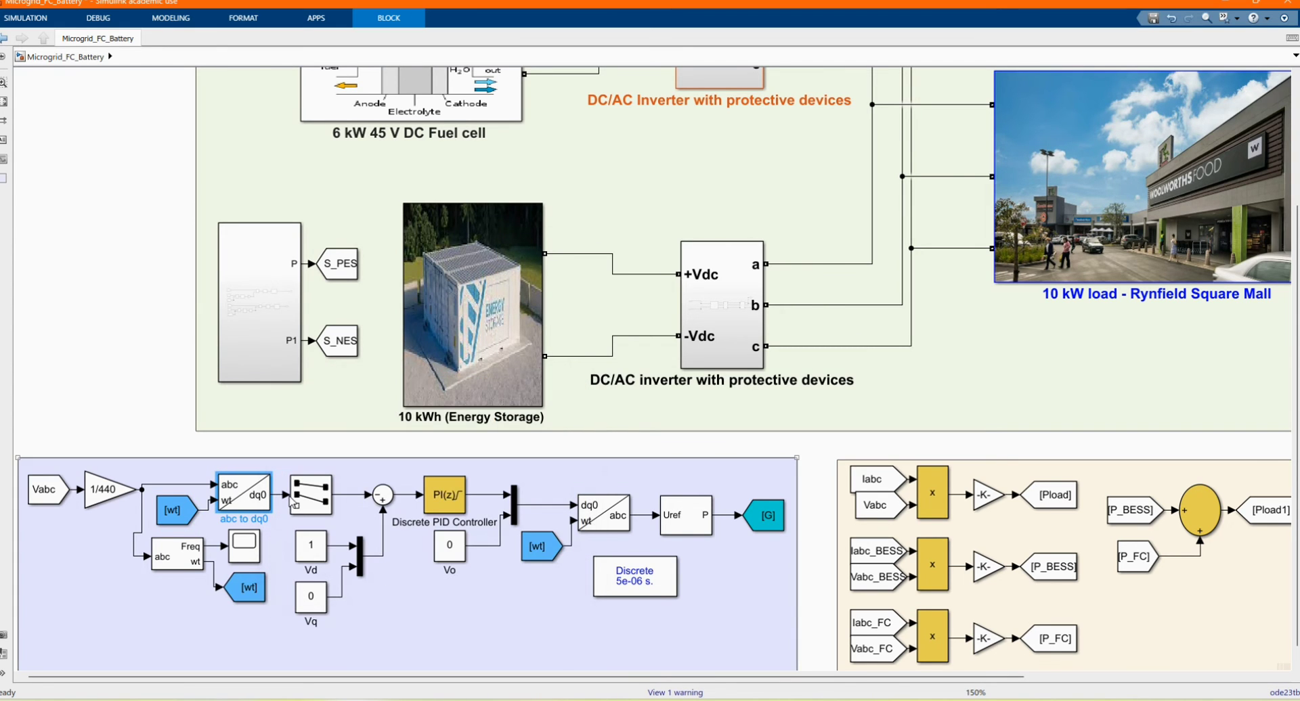
click(318, 498)
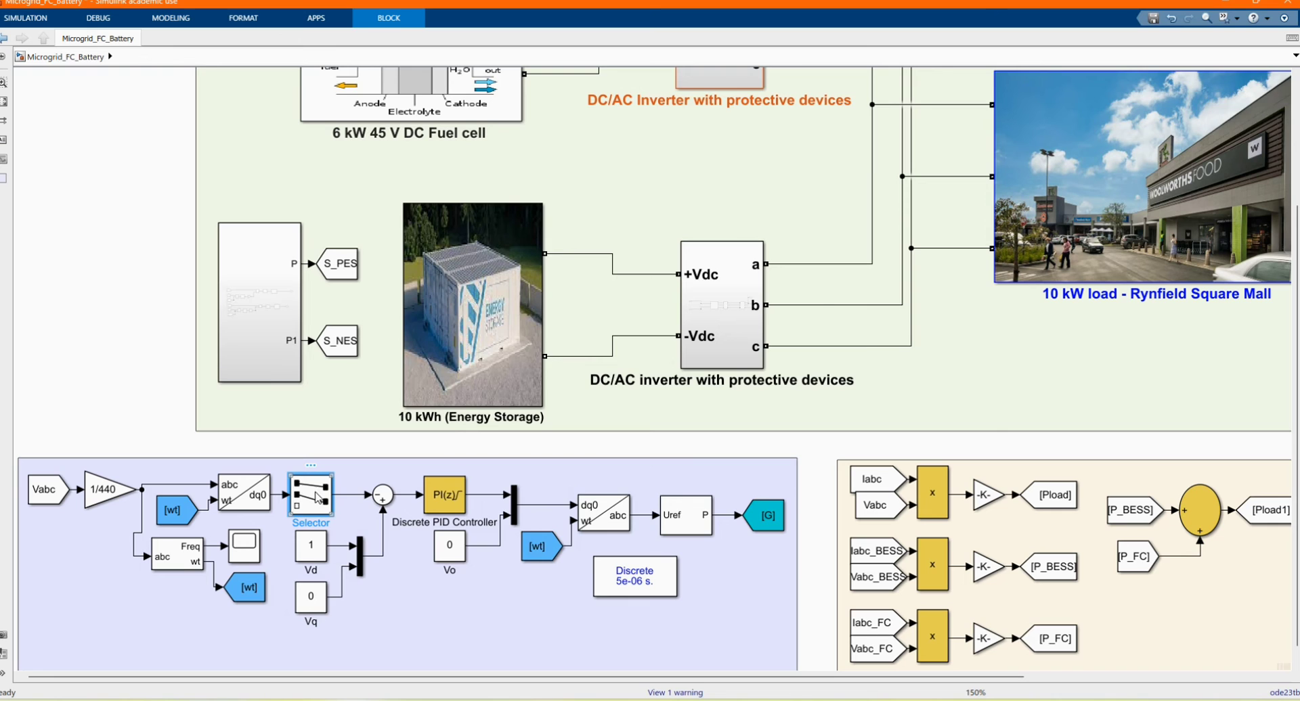
double_click(318, 501)
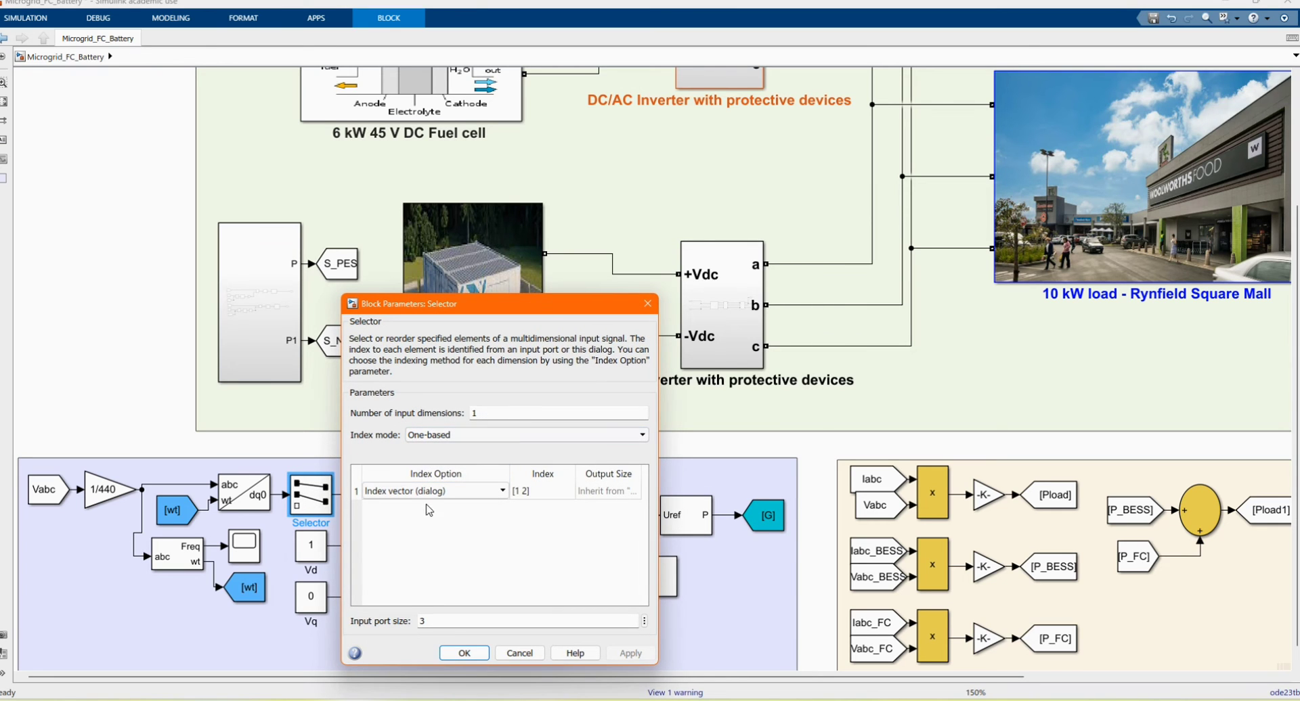
click(451, 658)
- Check the Vd and Vq reference constants and review the Discrete PID Controller's type, sample time and gains
click(311, 552)
click(312, 596)
click(445, 493)
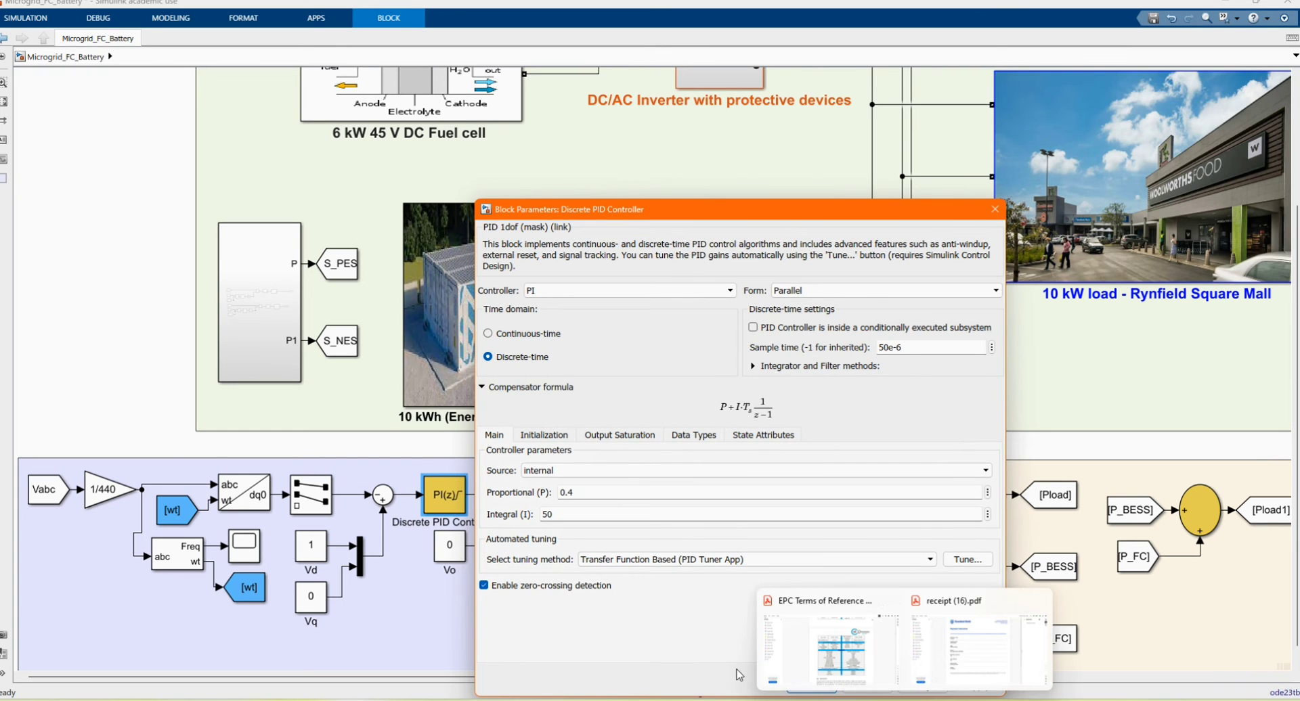
click(813, 686)
- Check the Vo constant and wt inputs and review the rotating frame alignment of the dq0 to abc block
click(449, 545)
click(538, 547)
click(604, 521)
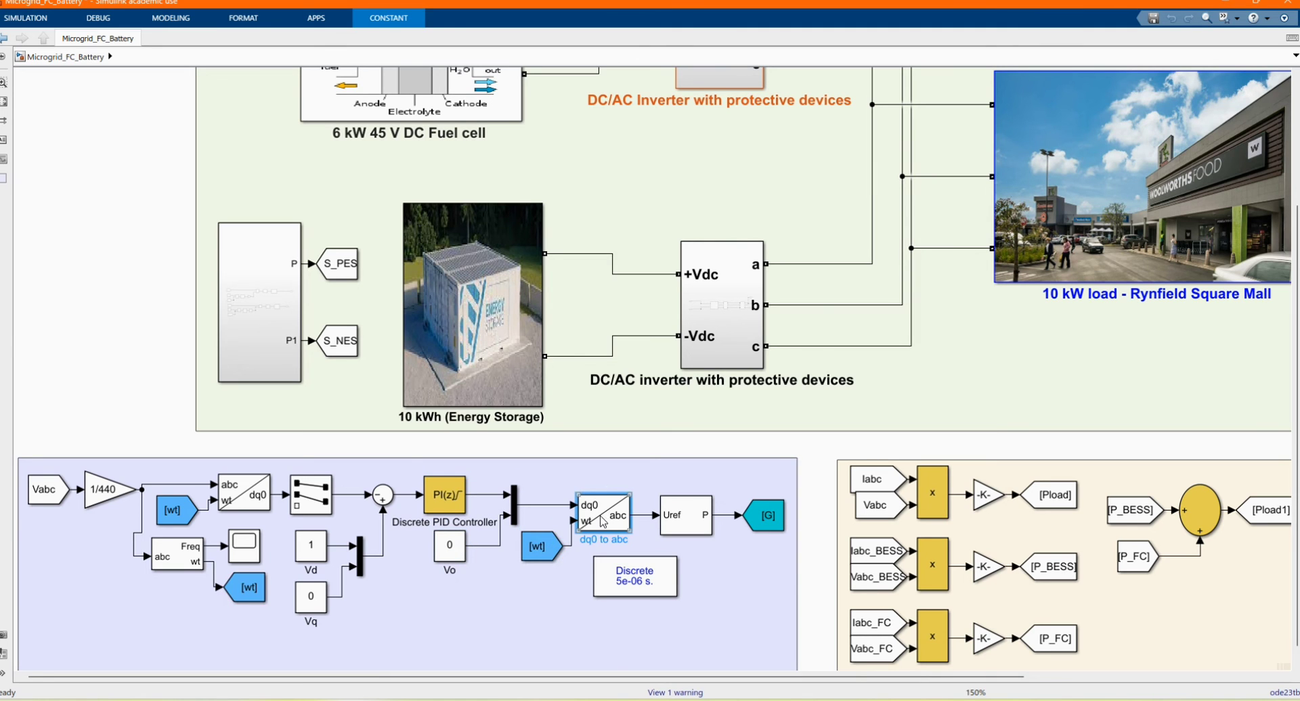
double_click(602, 521)
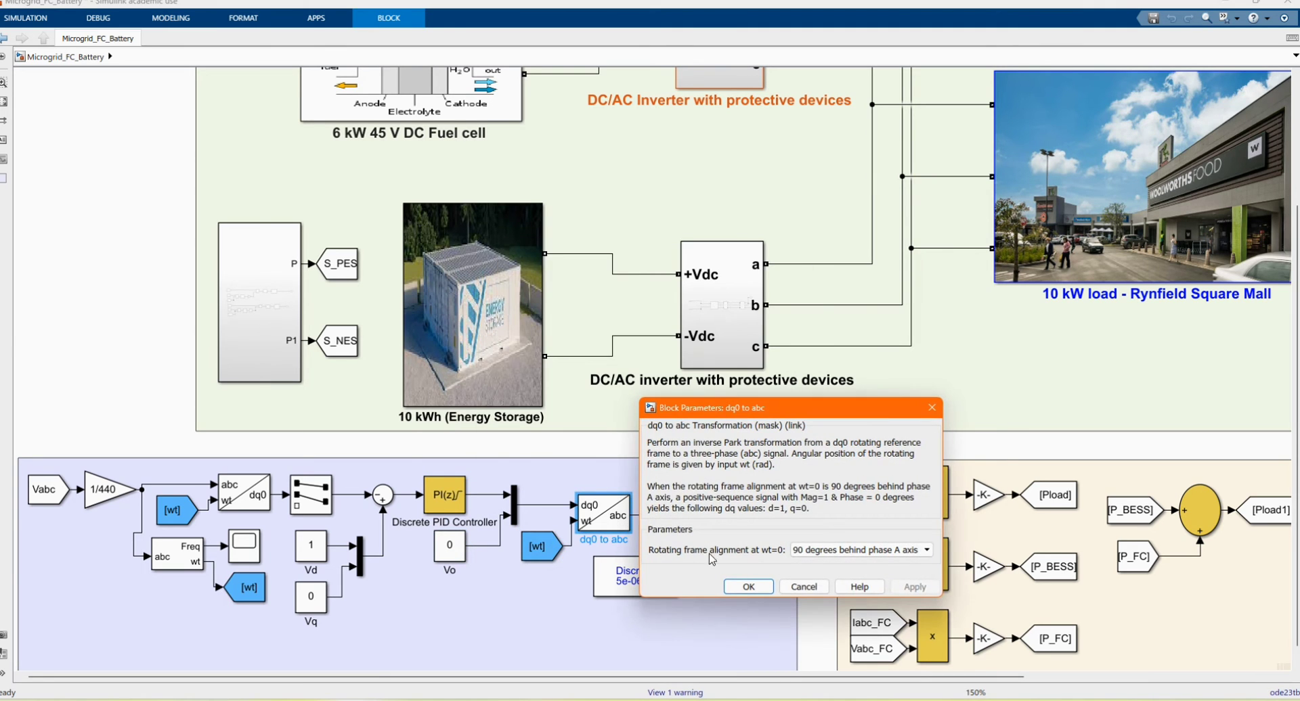
click(746, 587)
- Review the PWM Generator (2-Level) type, carrier and sampling parameters, and locate the G tag that receives its pulses
click(684, 521)
double_click(684, 521)
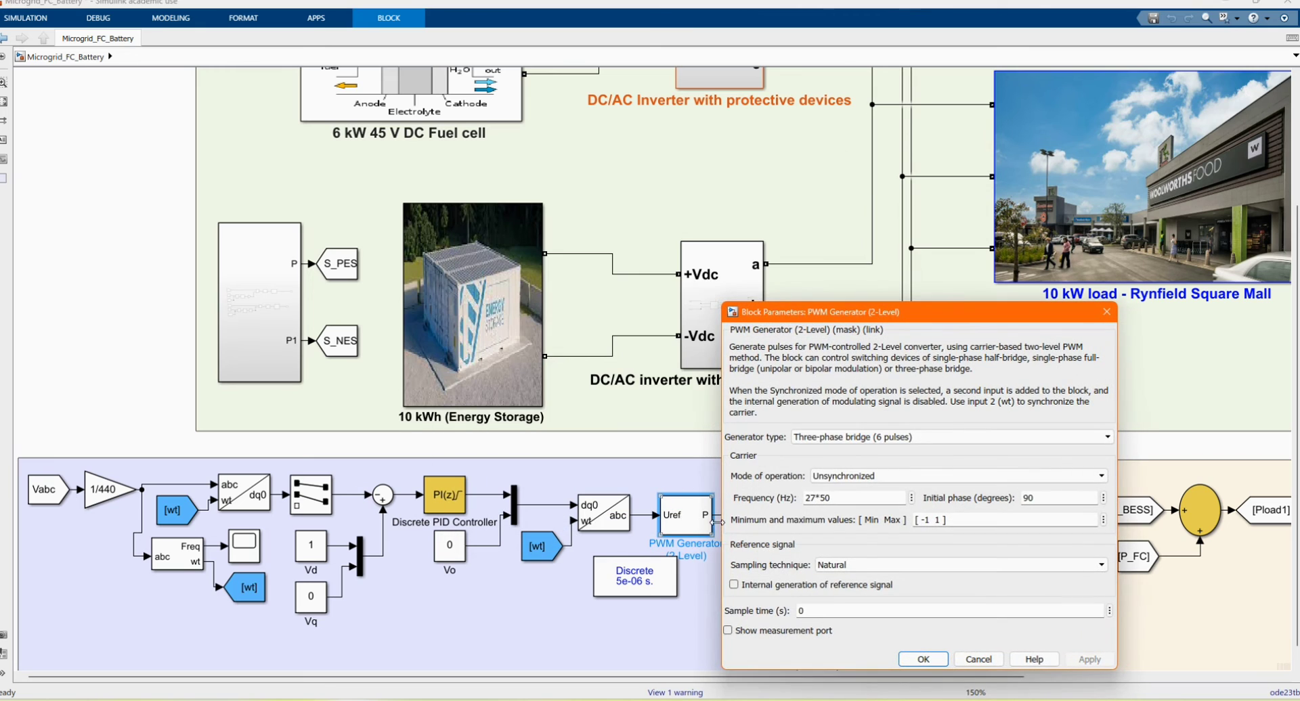
click(923, 659)
click(752, 553)
click(766, 517)
scroll(780, 538, down, 2)
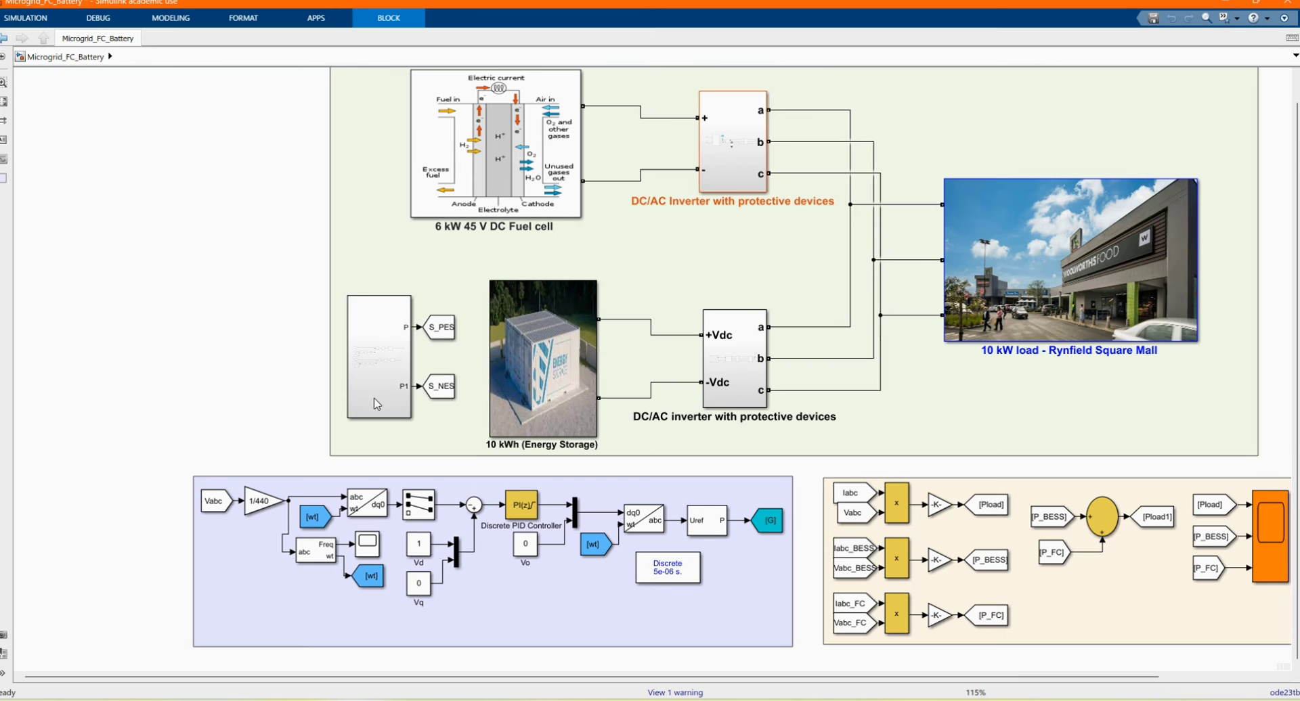
click(753, 528)
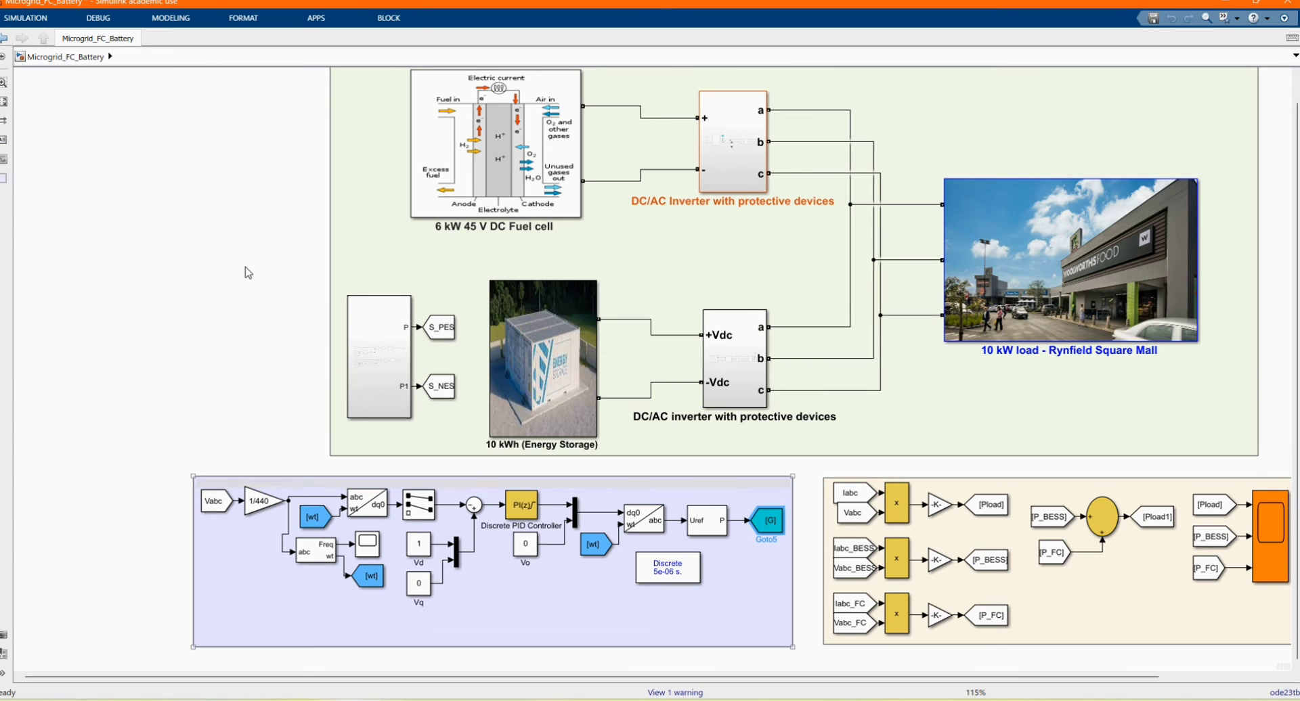
click(335, 277)
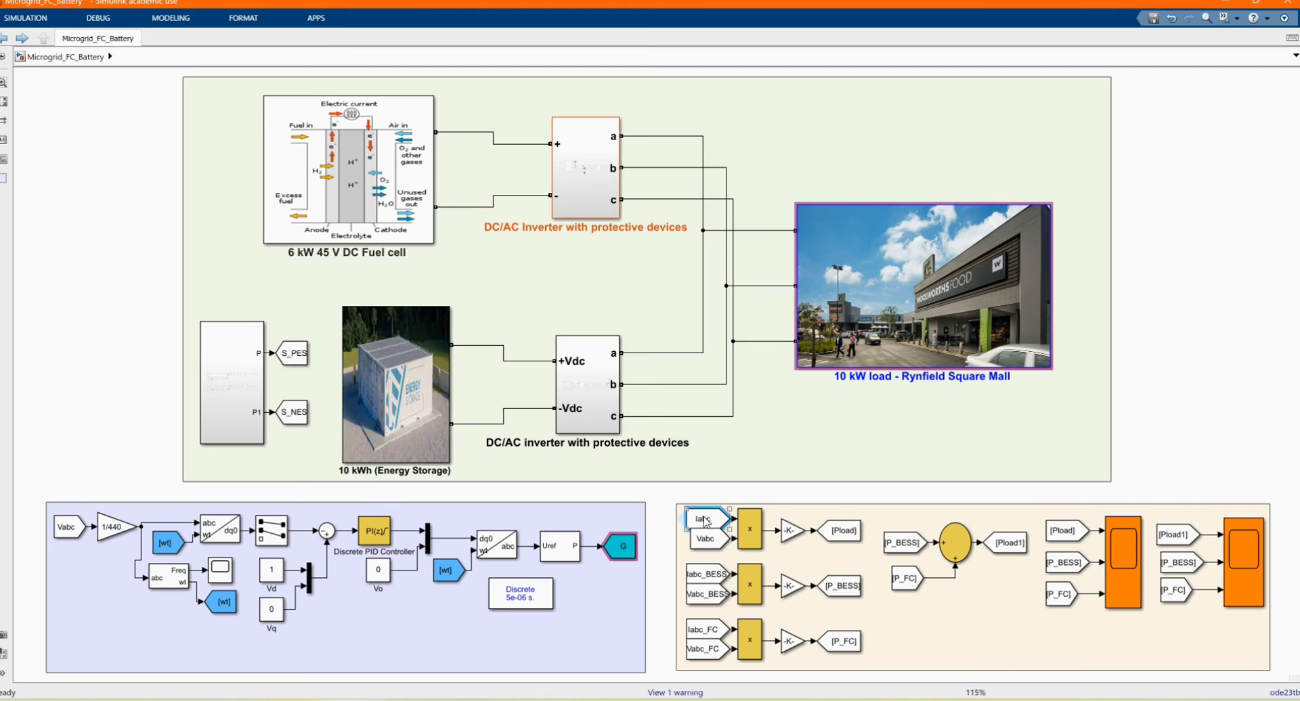
- Examine the load power calculation from Iabc and Vabc, and open its gain block to review the parameters
click(706, 540)
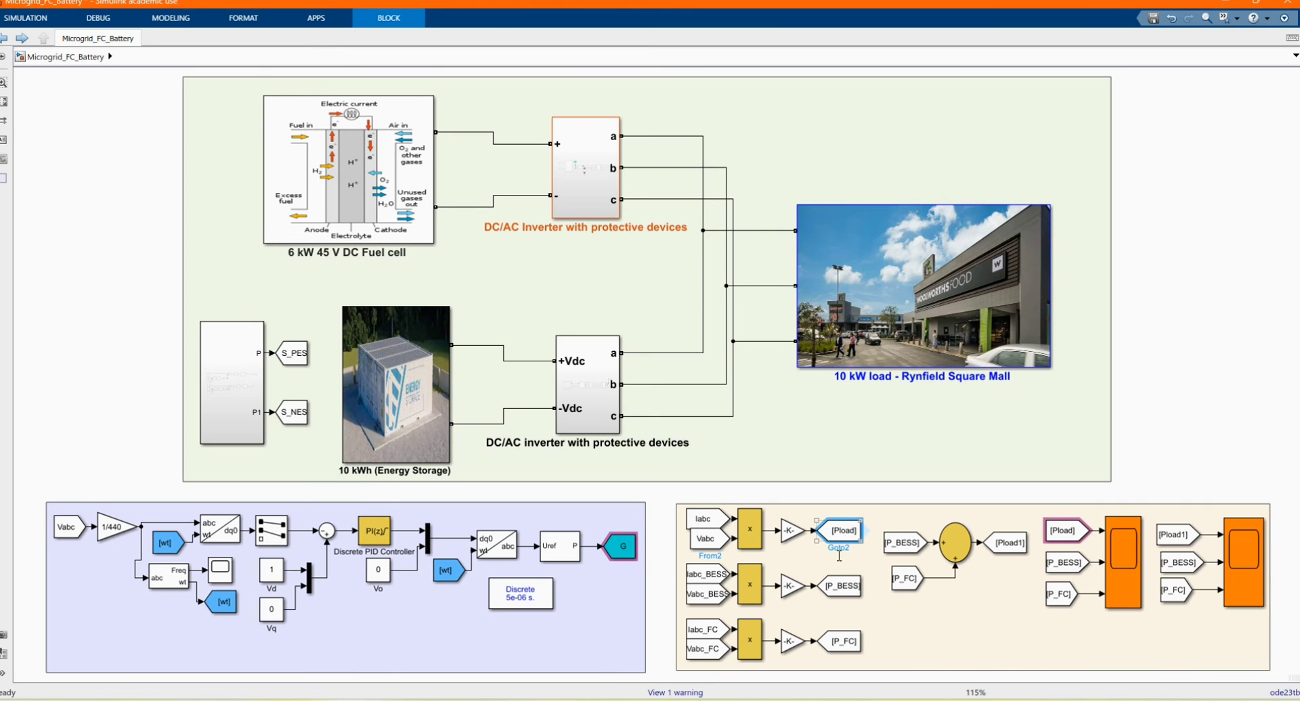
click(791, 531)
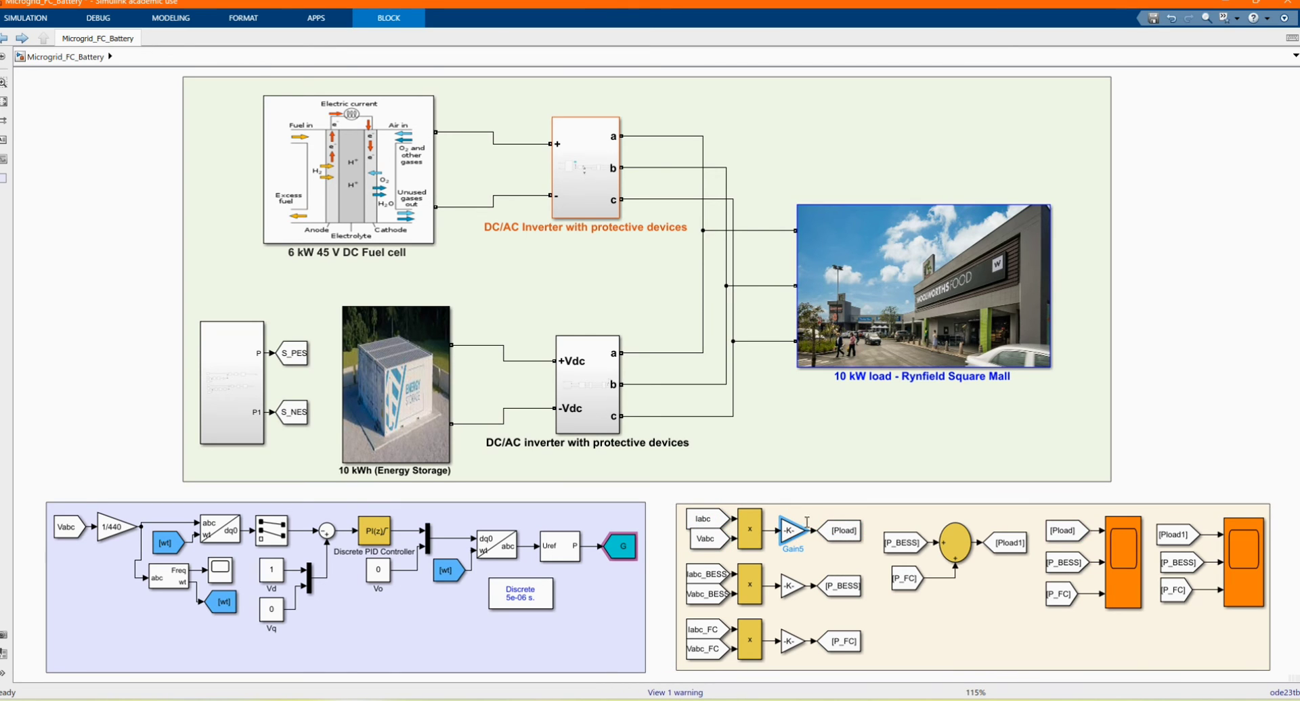
double_click(792, 530)
click(937, 635)
- Trace the BESS and fuel cell current and voltage signals through their power calculations and the P_BESS and P_FC sum to Pload1
click(704, 574)
click(701, 594)
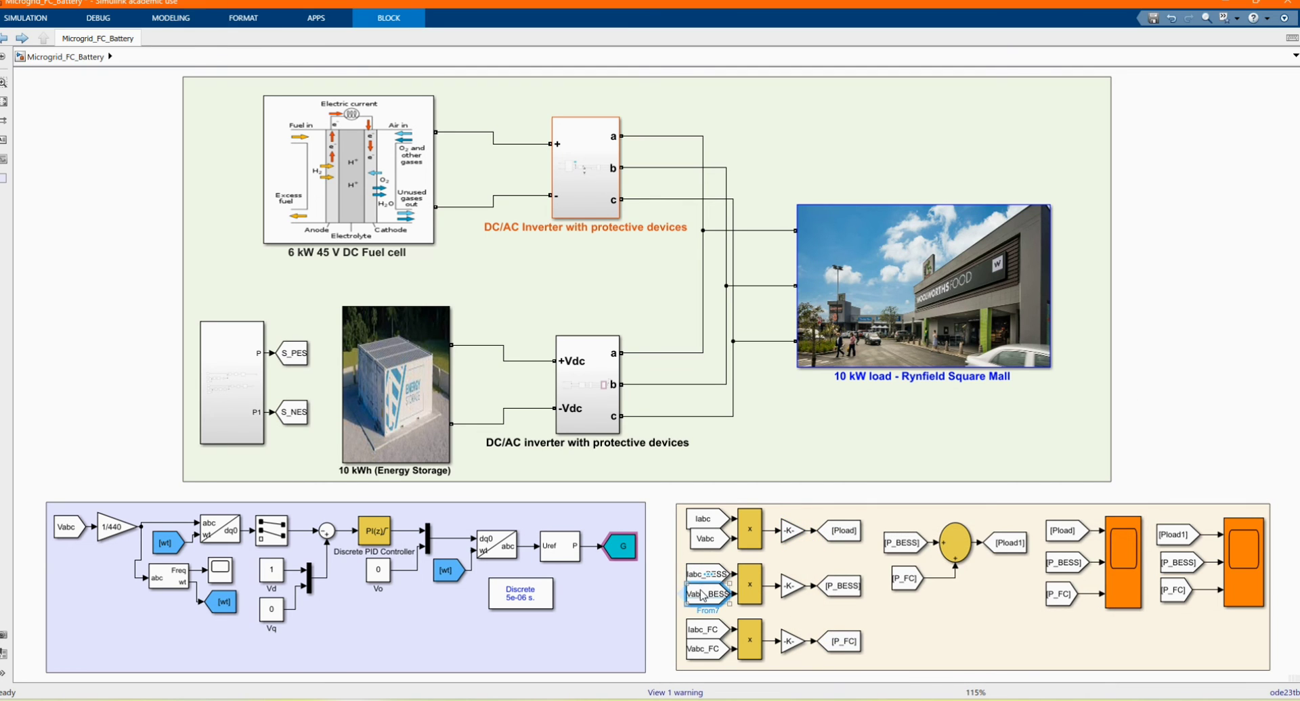
click(834, 595)
click(714, 633)
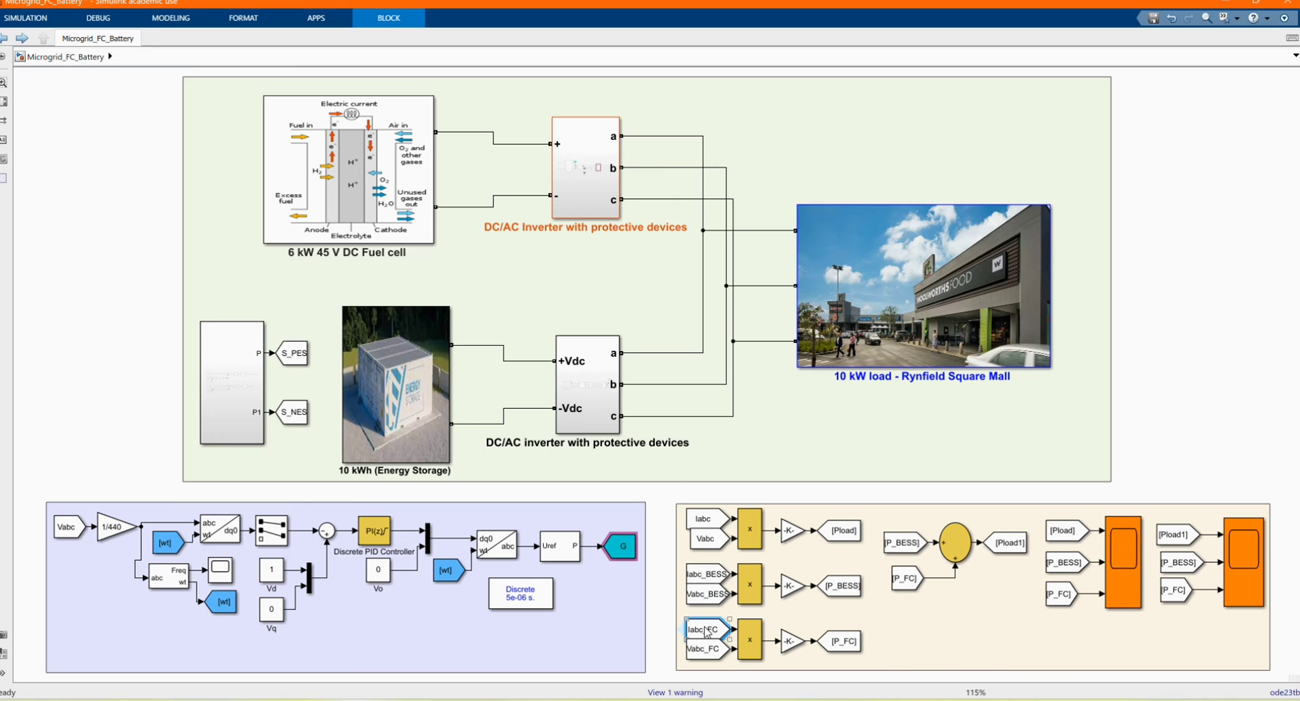
click(705, 651)
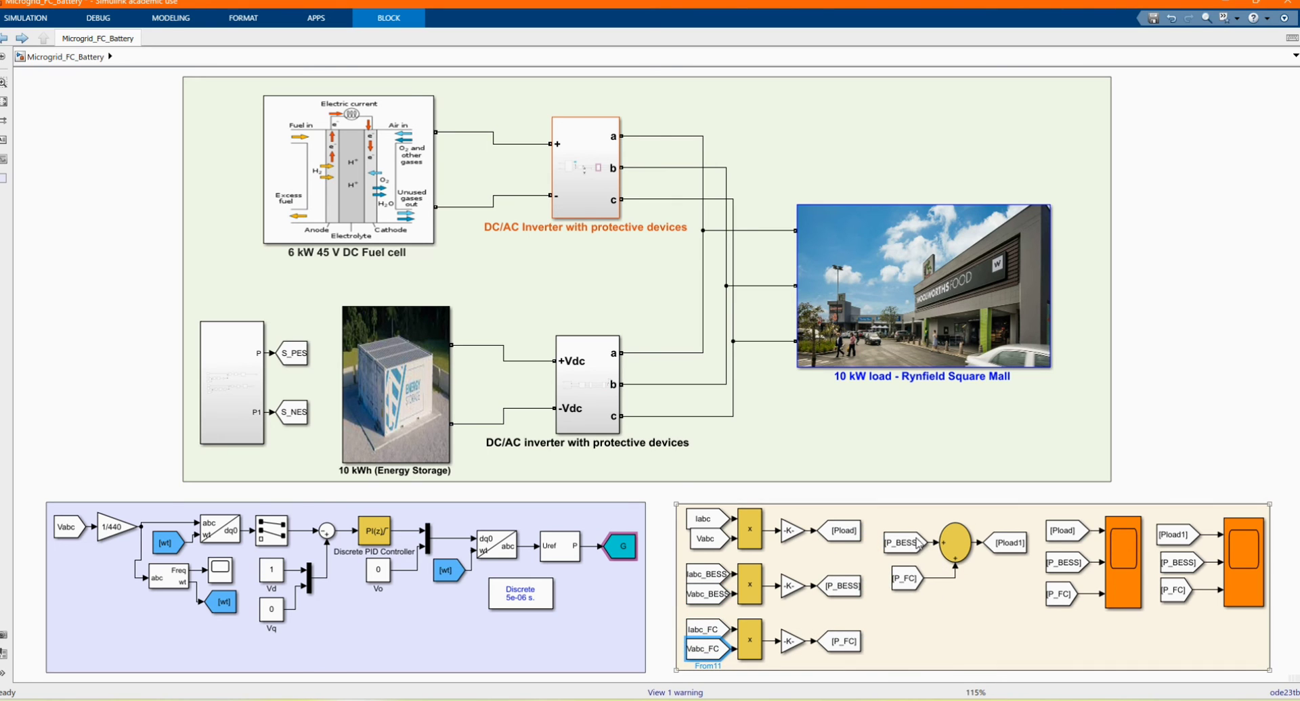
click(1015, 549)
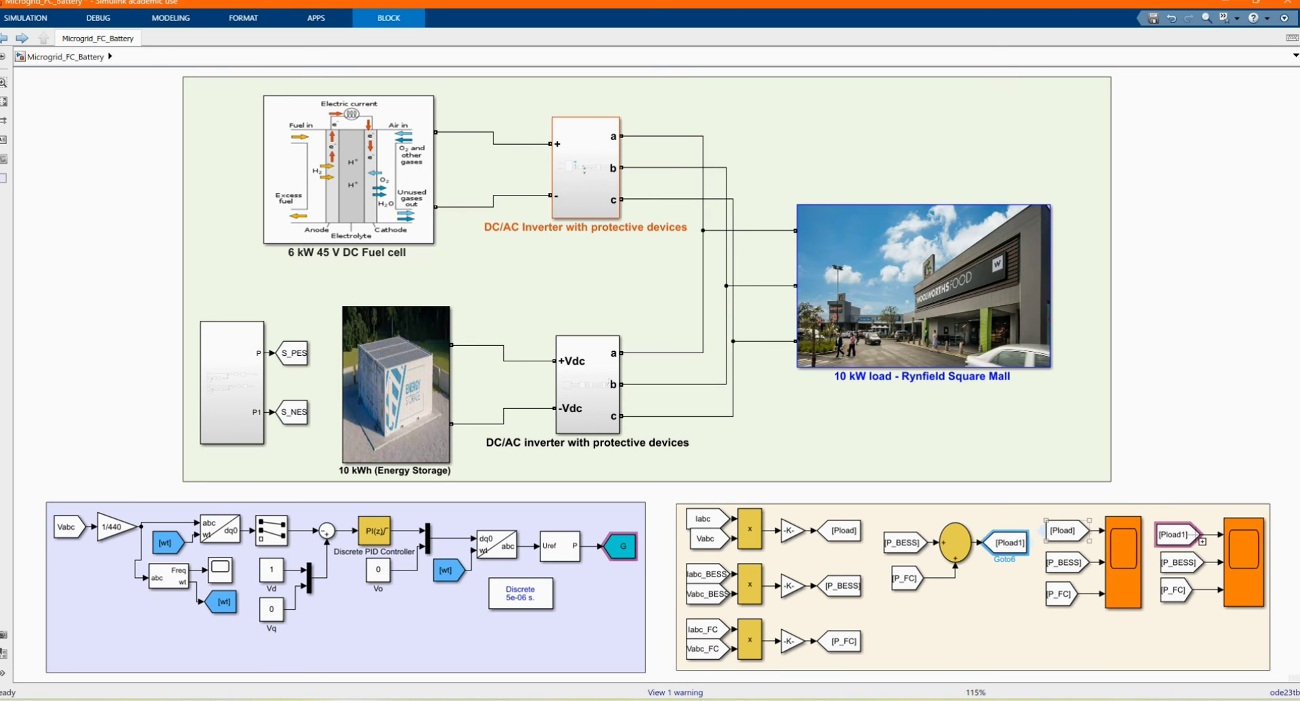
- Examine the subsystem's PI control loops and PWM outputs P and P1, and check its S_PES and S_NES signal tags
click(1197, 398)
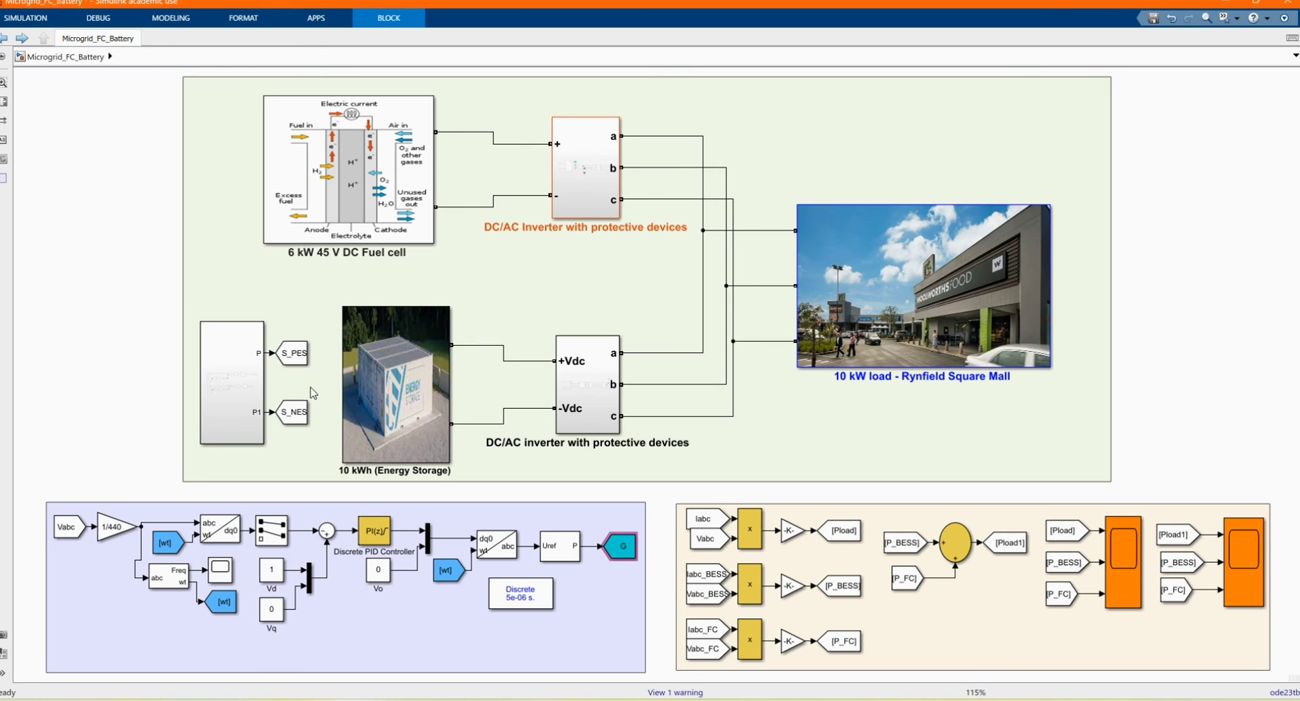
click(234, 365)
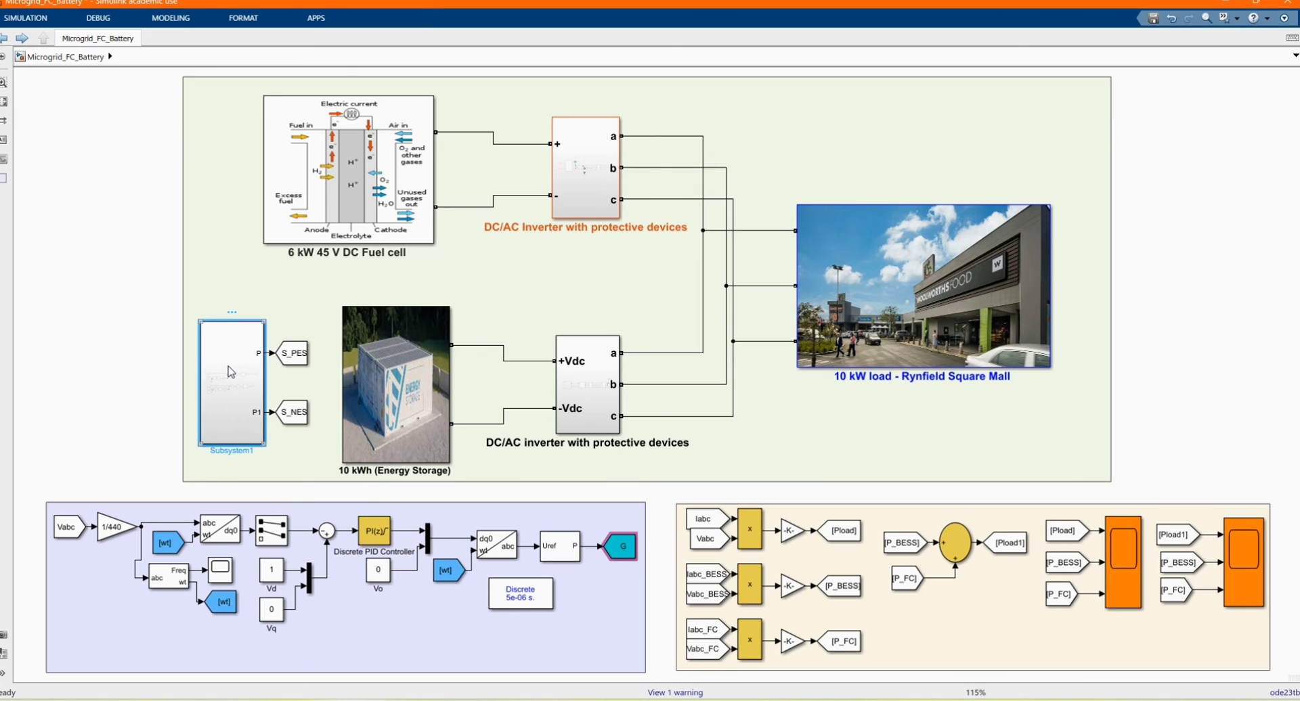
double_click(231, 371)
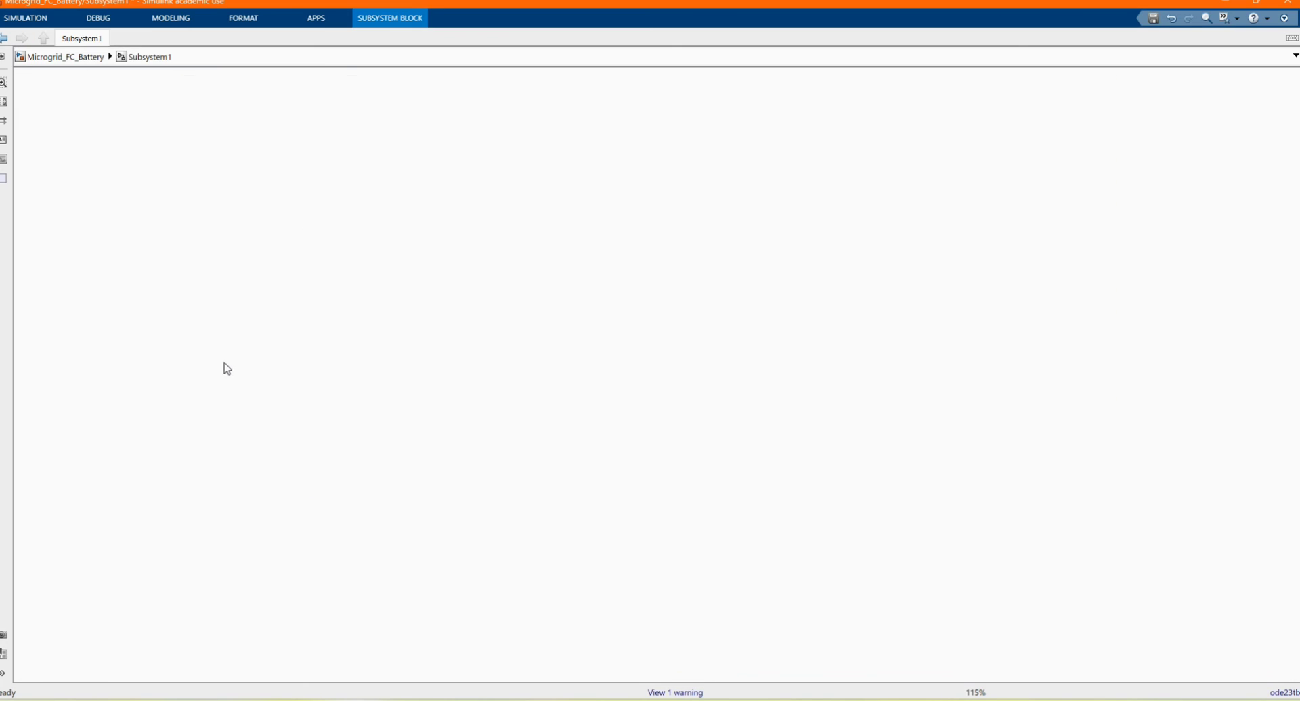
click(389, 339)
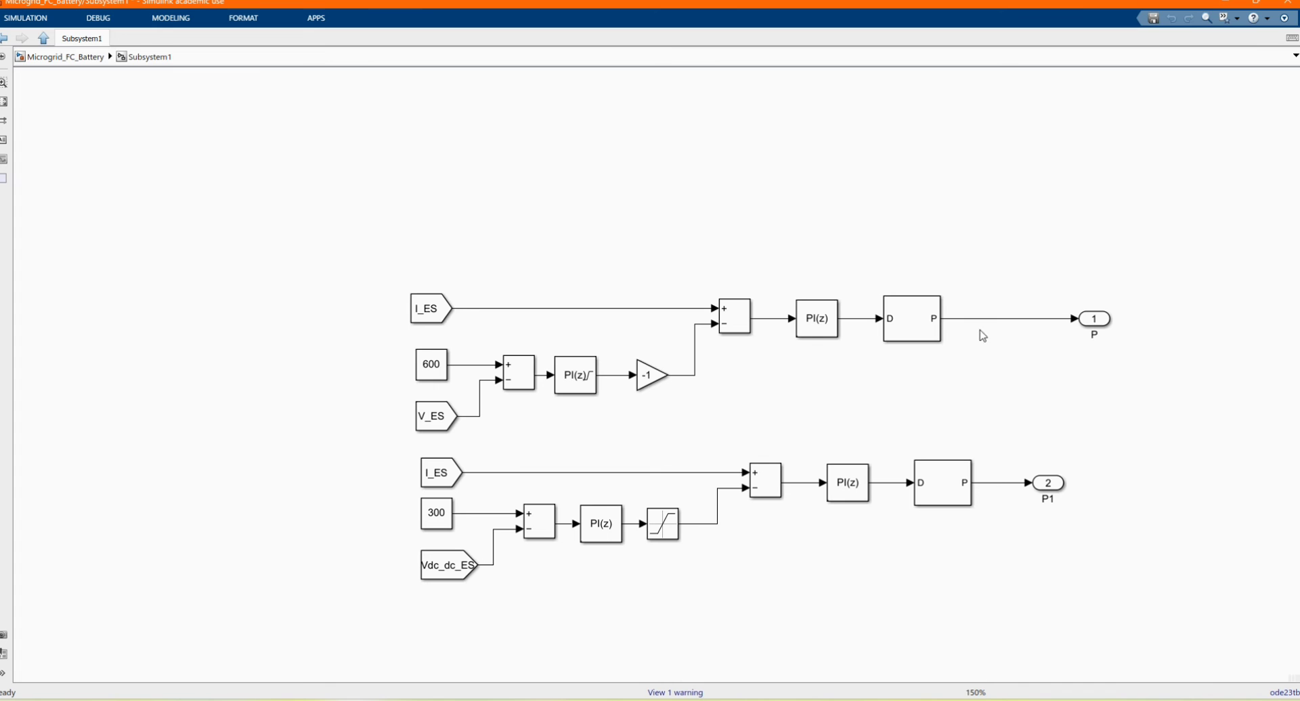
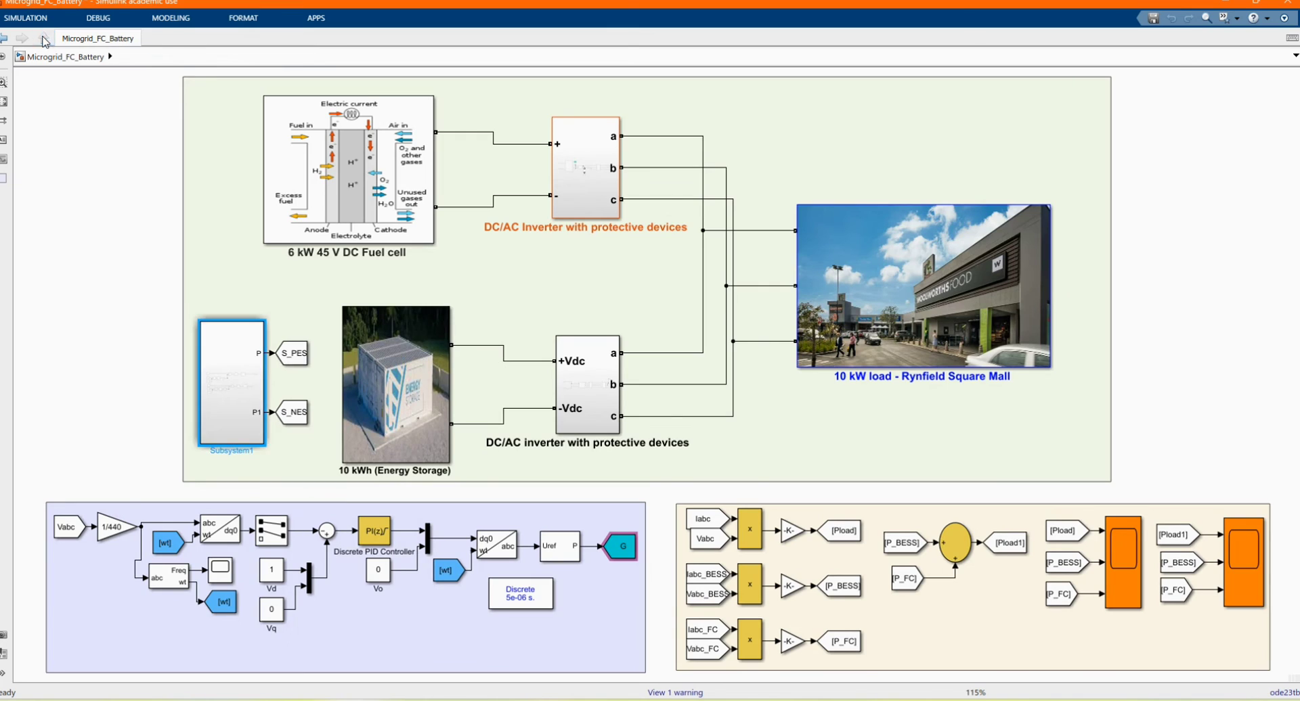
click(292, 413)
click(292, 413)
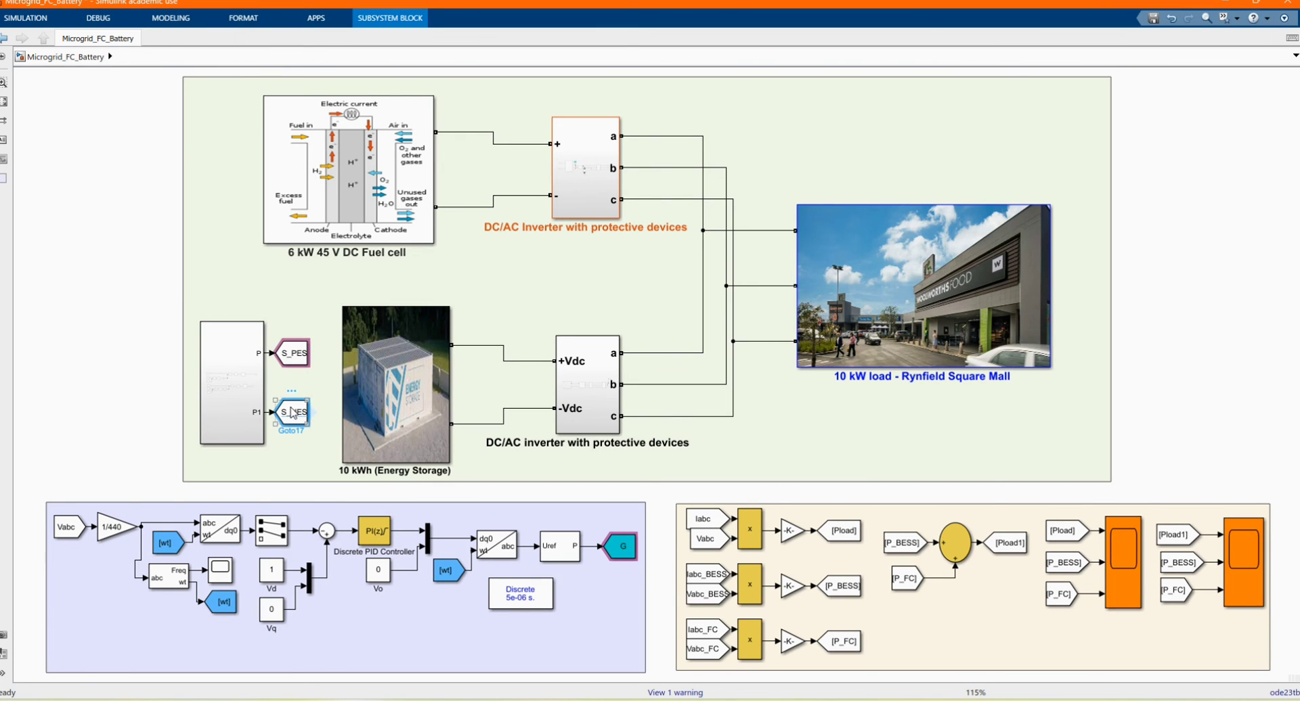
click(95, 317)
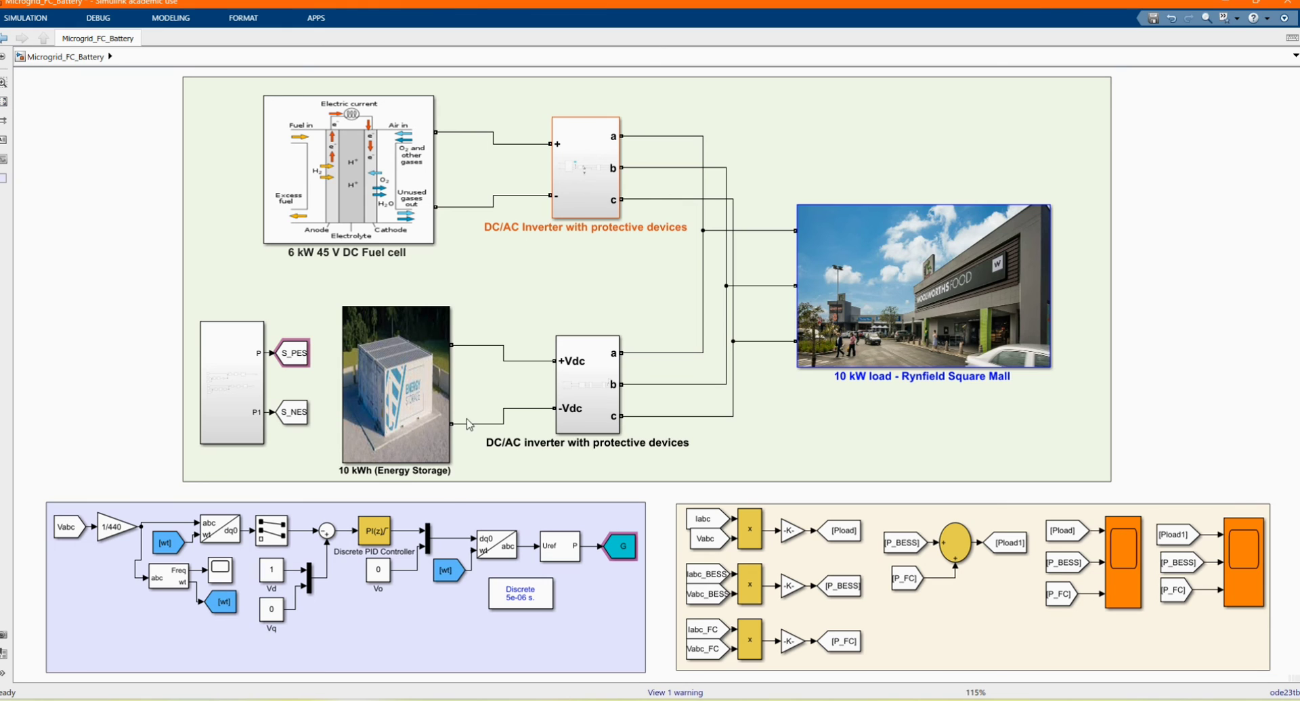
- Run the microgrid simulation and view the load, BESS and fuel cell power in both scopes while it runs
click(34, 25)
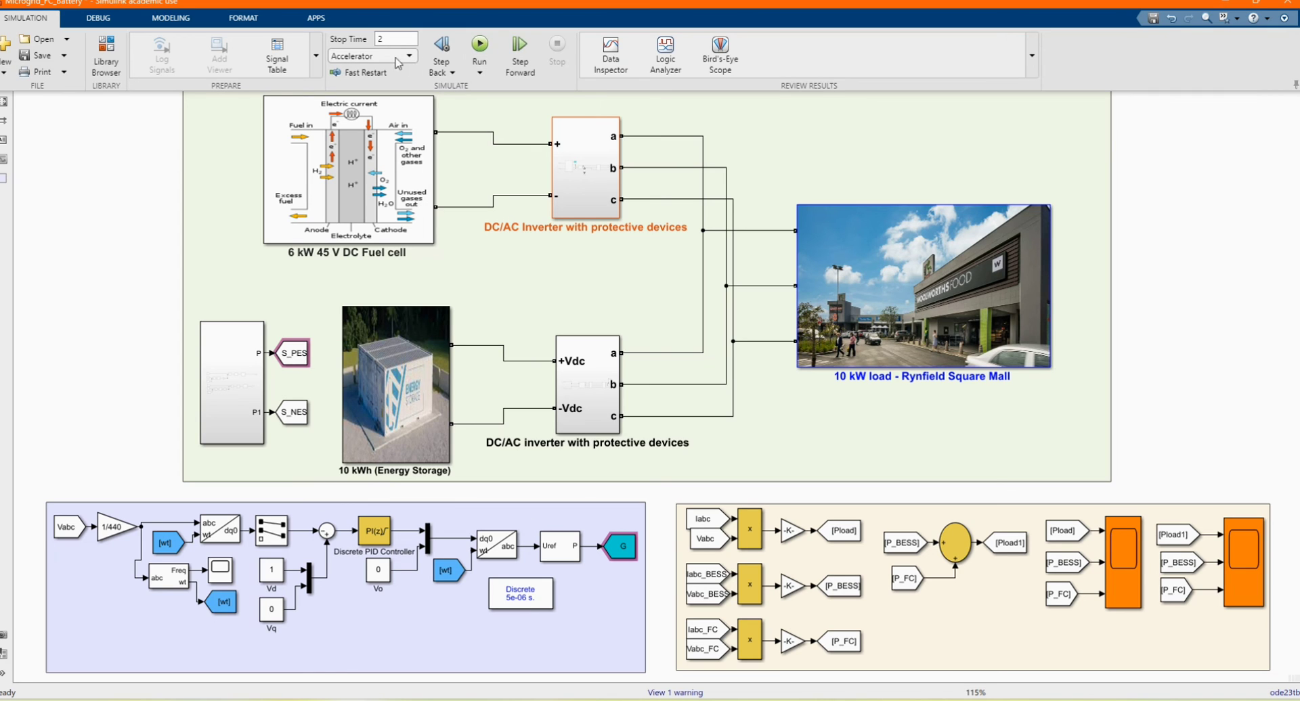
click(482, 44)
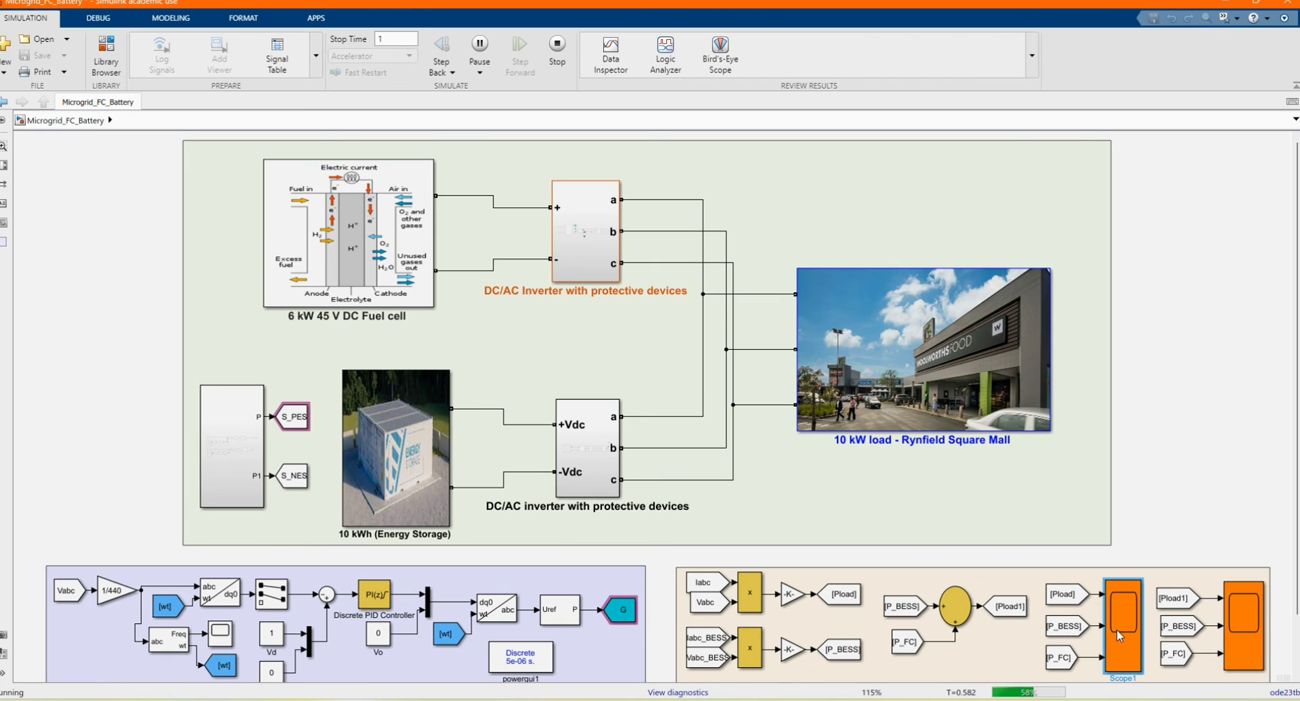
double_click(1122, 562)
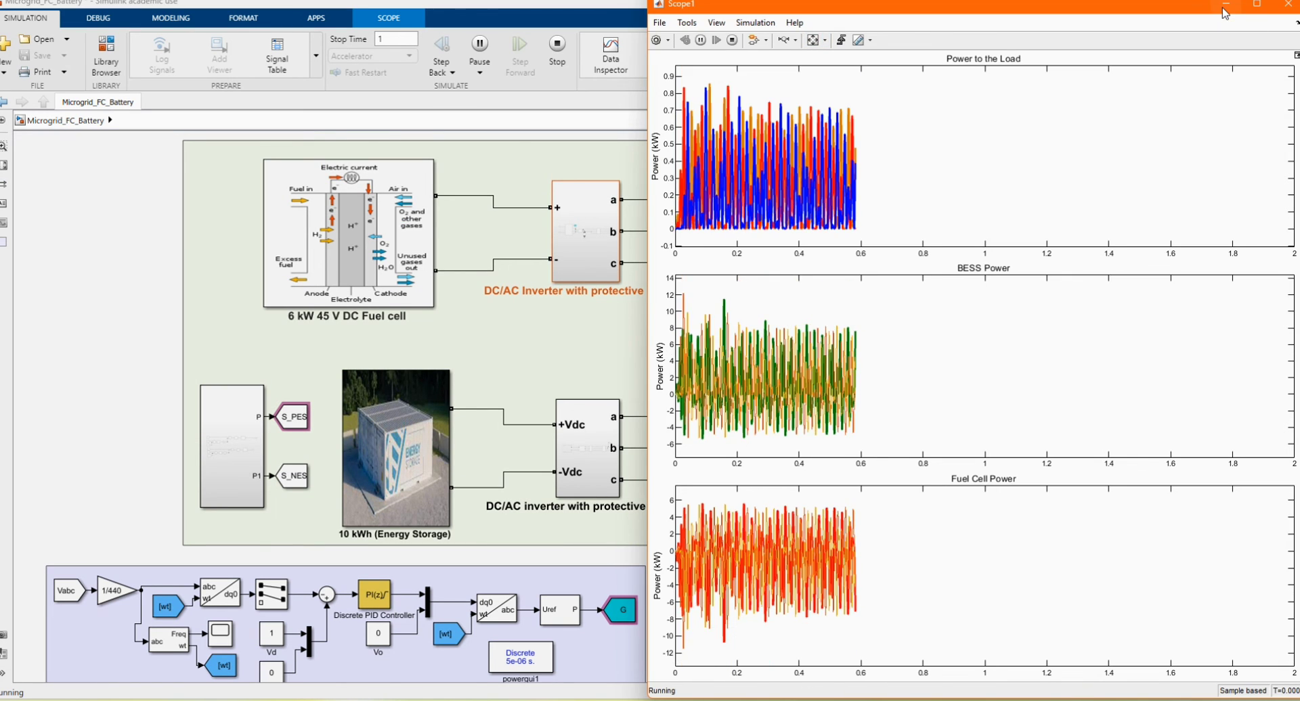
click(1256, 617)
double_click(1255, 618)
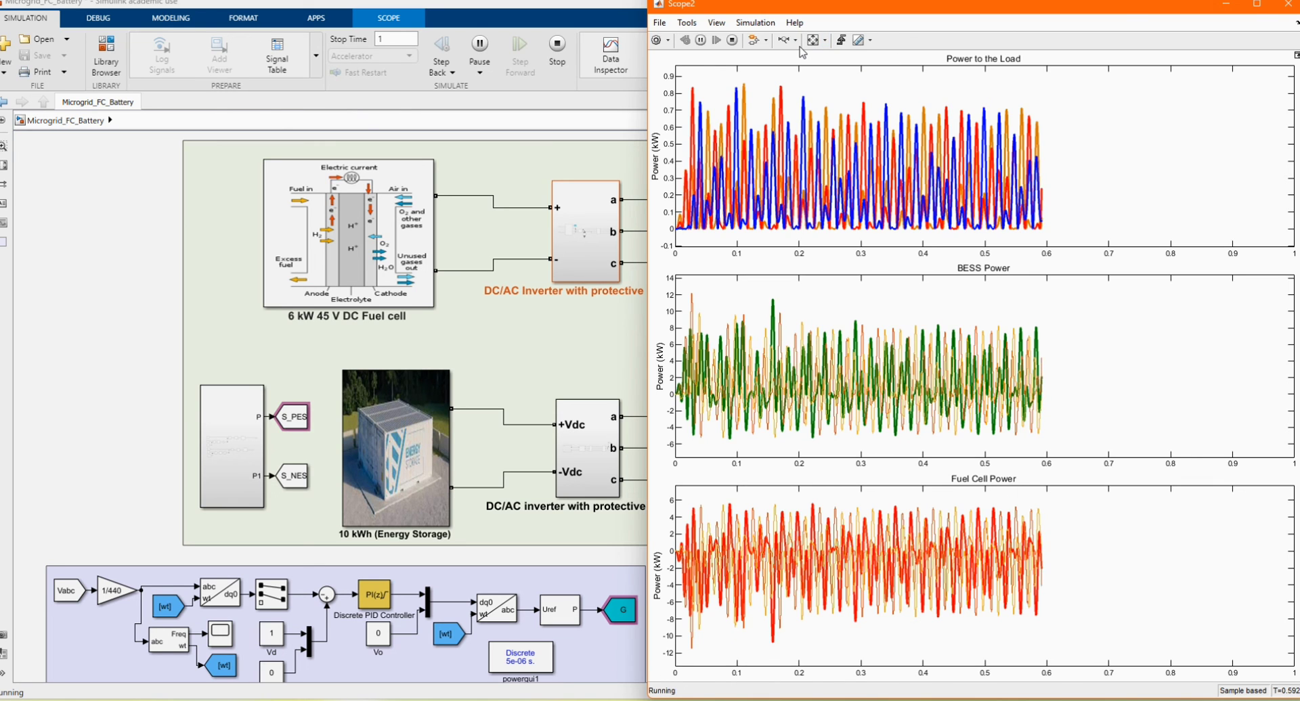
click(1226, 5)
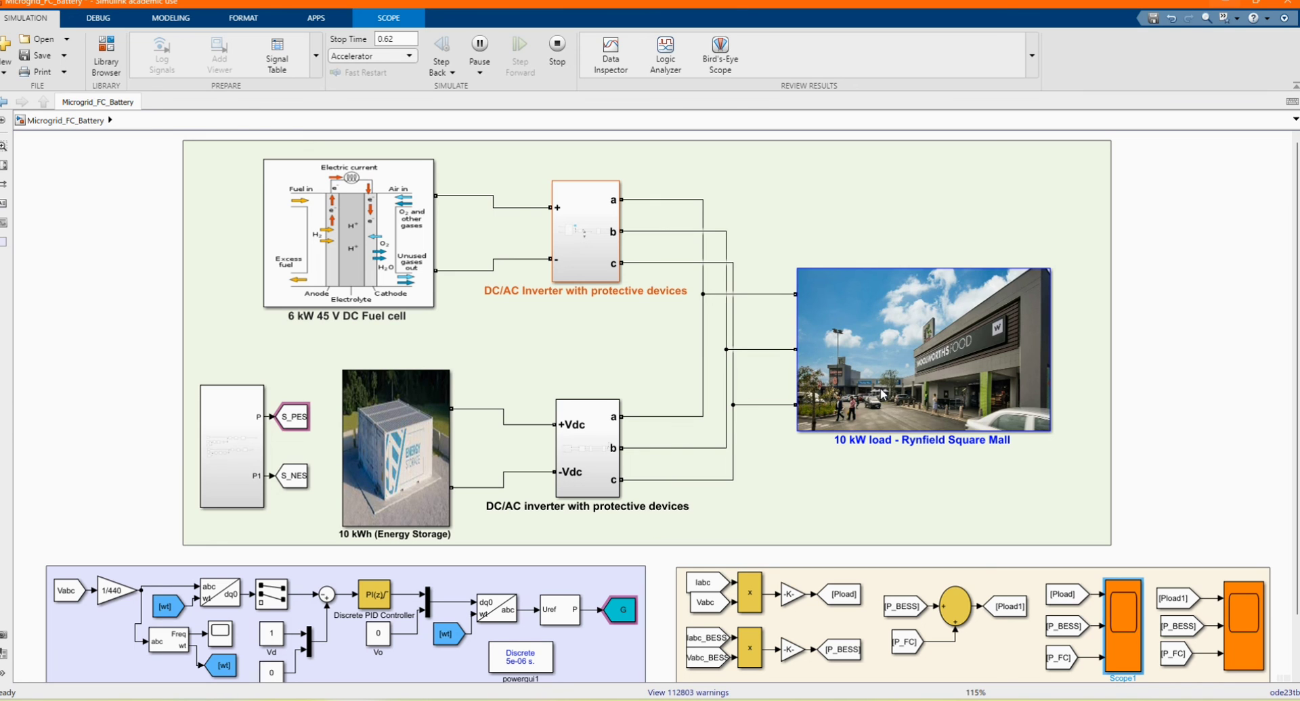
- Review the load, BESS and fuel cell power waveforms of the finished run in both scopes, scaling the second scope's axes to the data
scroll(883, 394, down, 1)
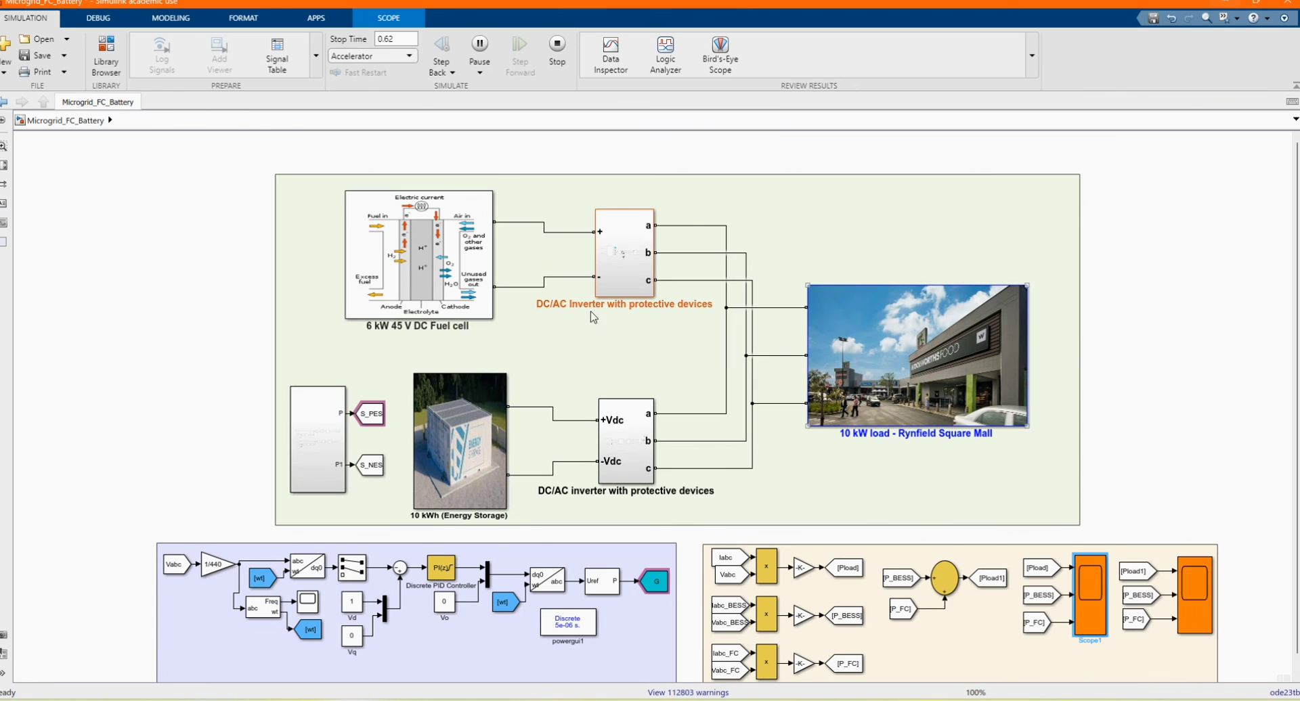
click(5, 167)
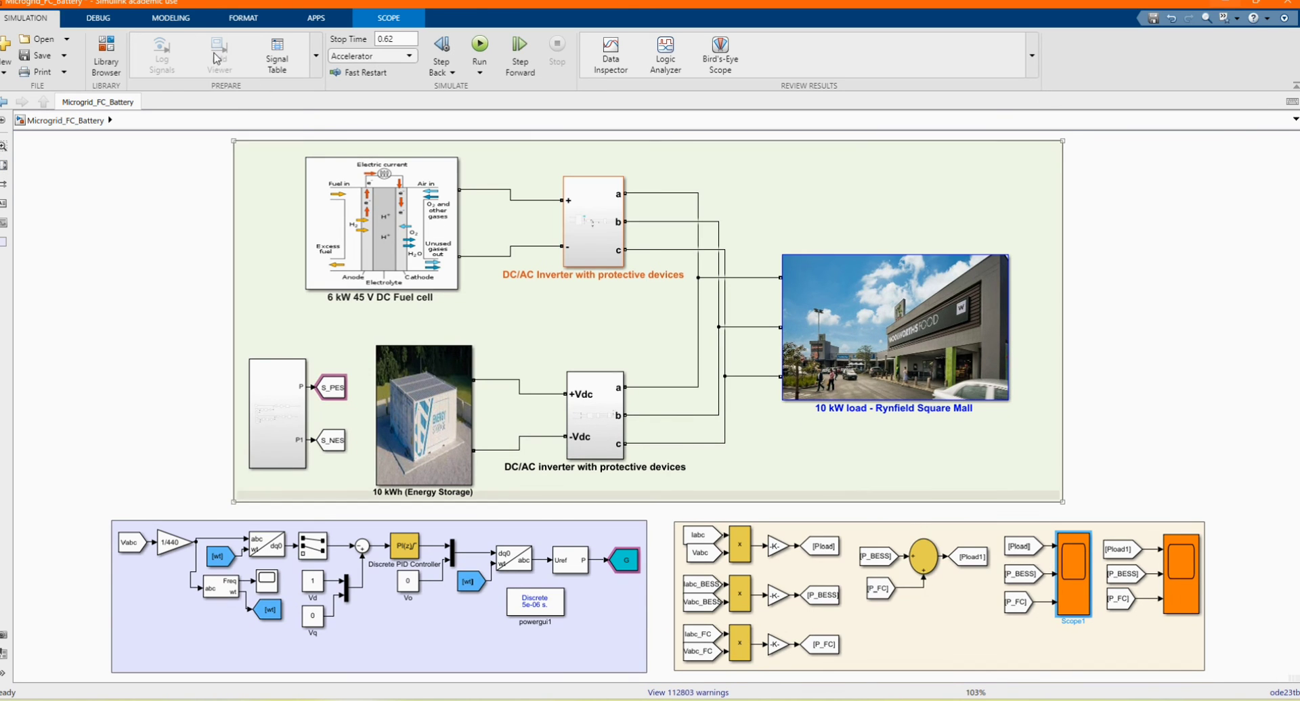
double_click(1079, 573)
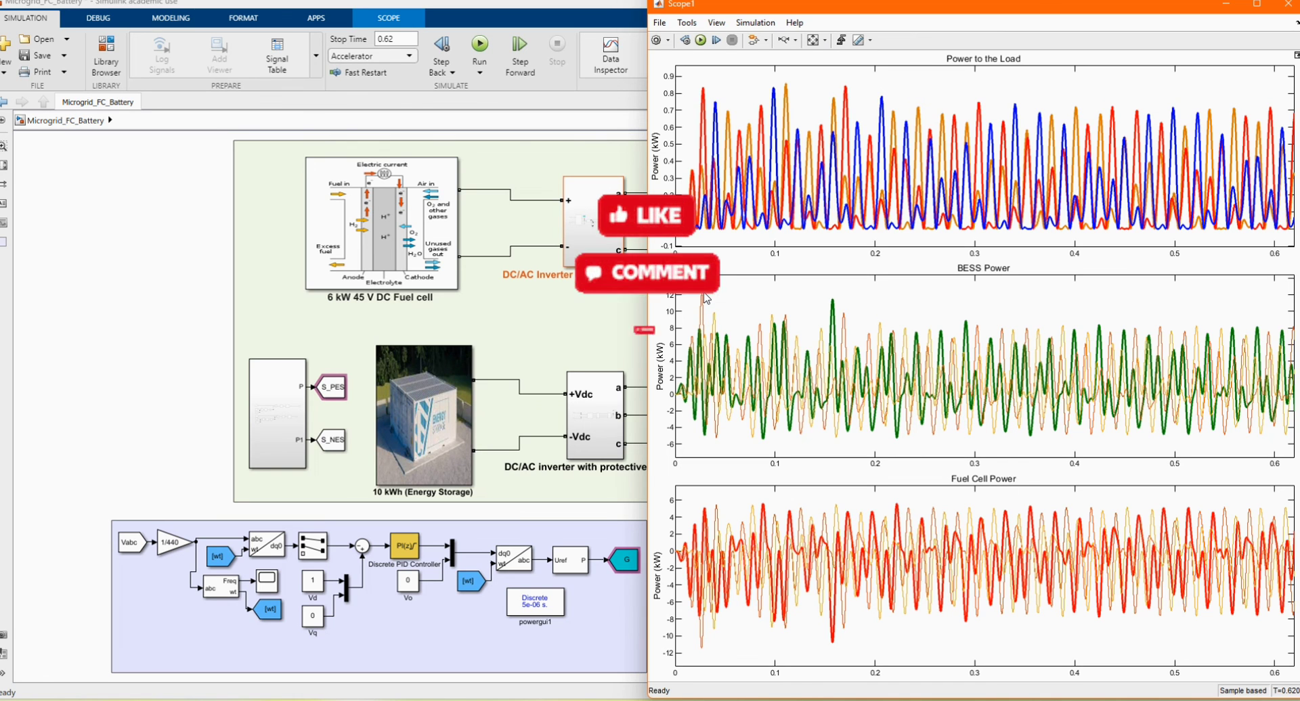
click(1227, 5)
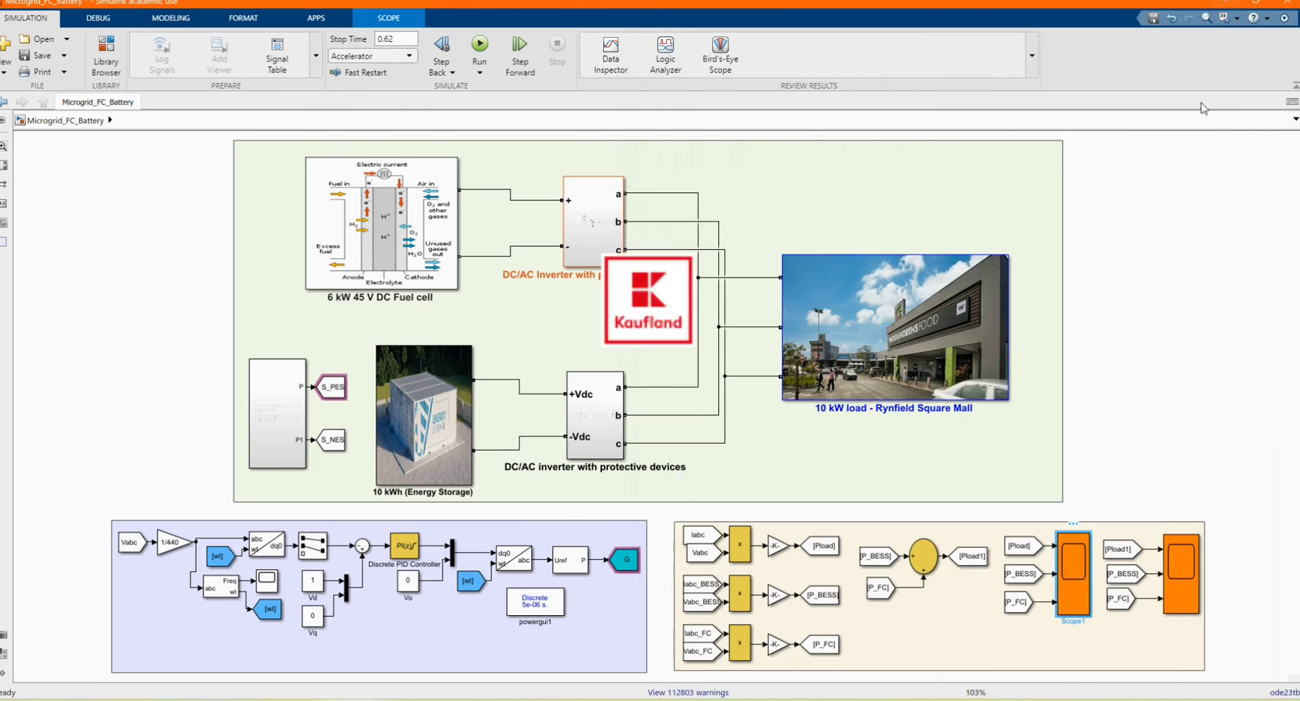
double_click(1178, 573)
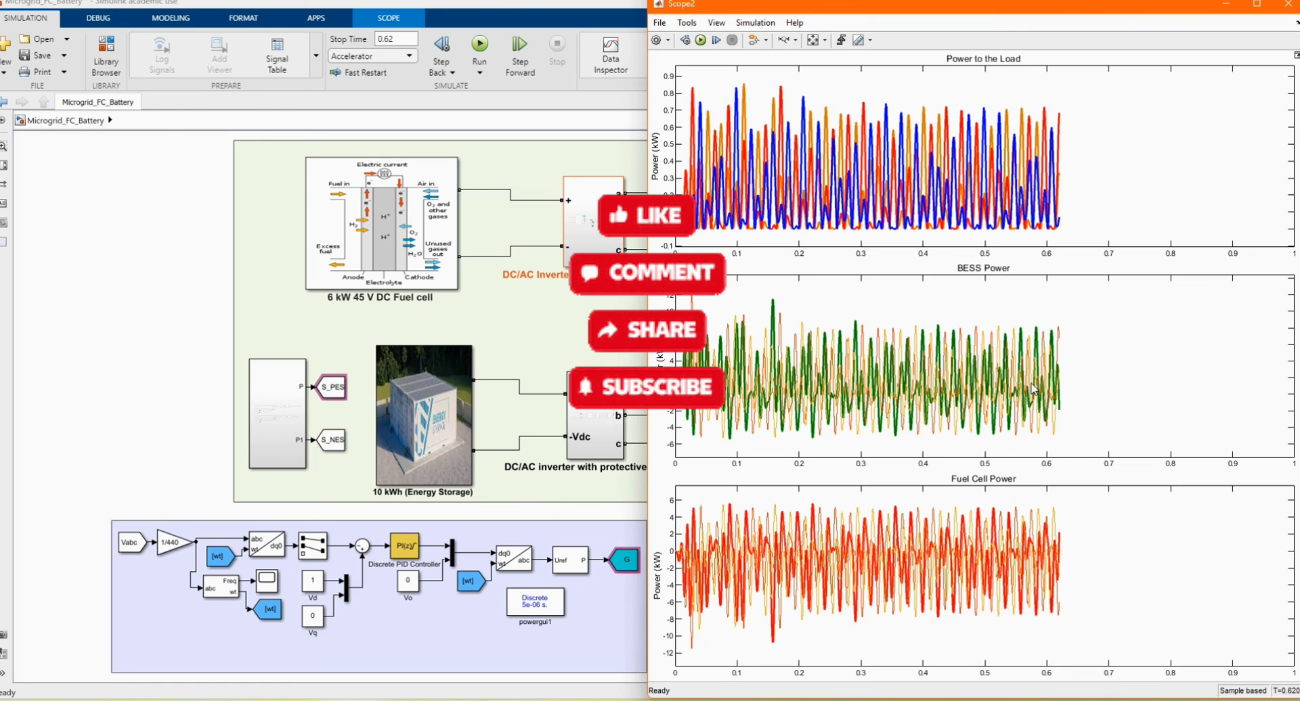
click(815, 41)
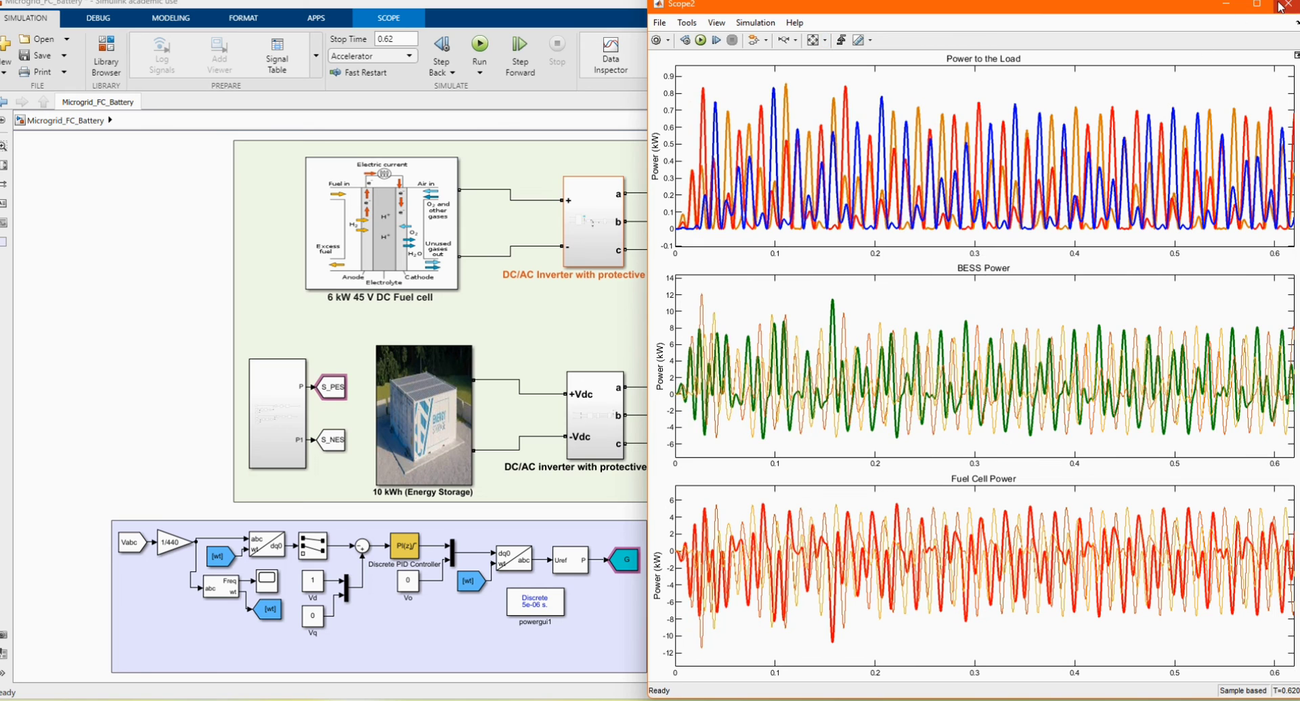
click(1228, 5)
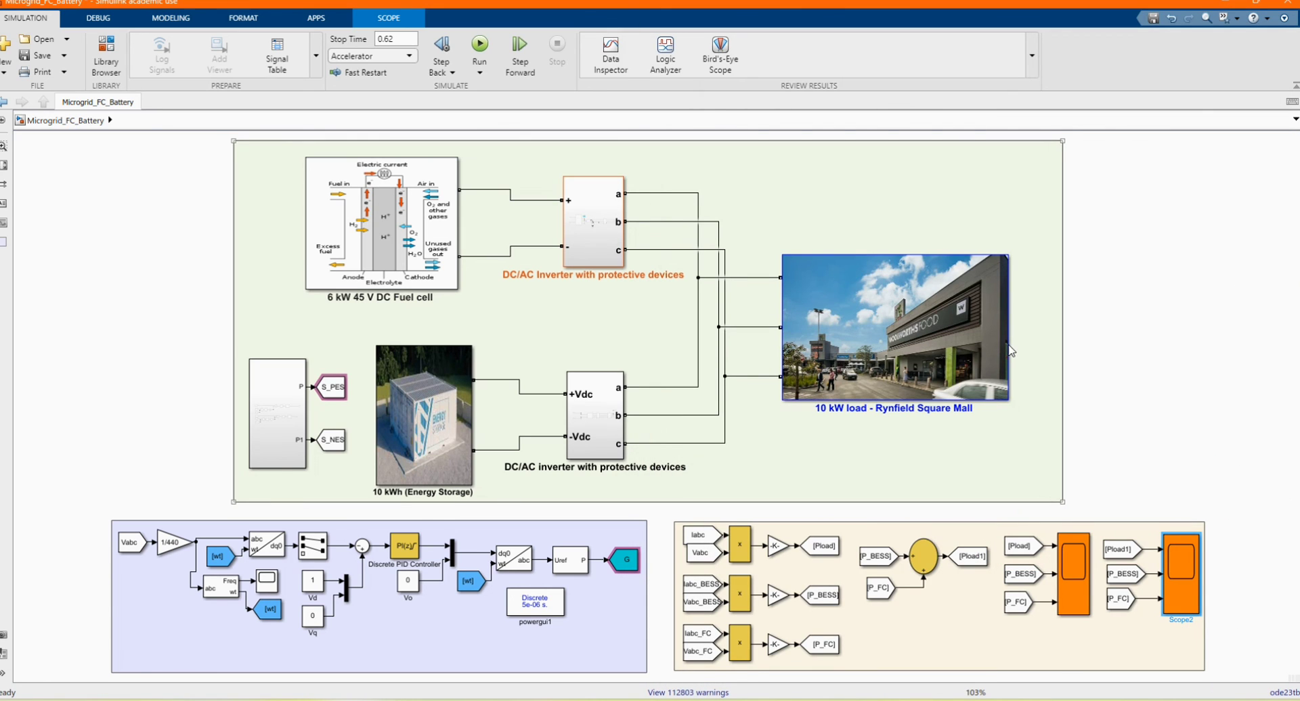
click(1026, 564)
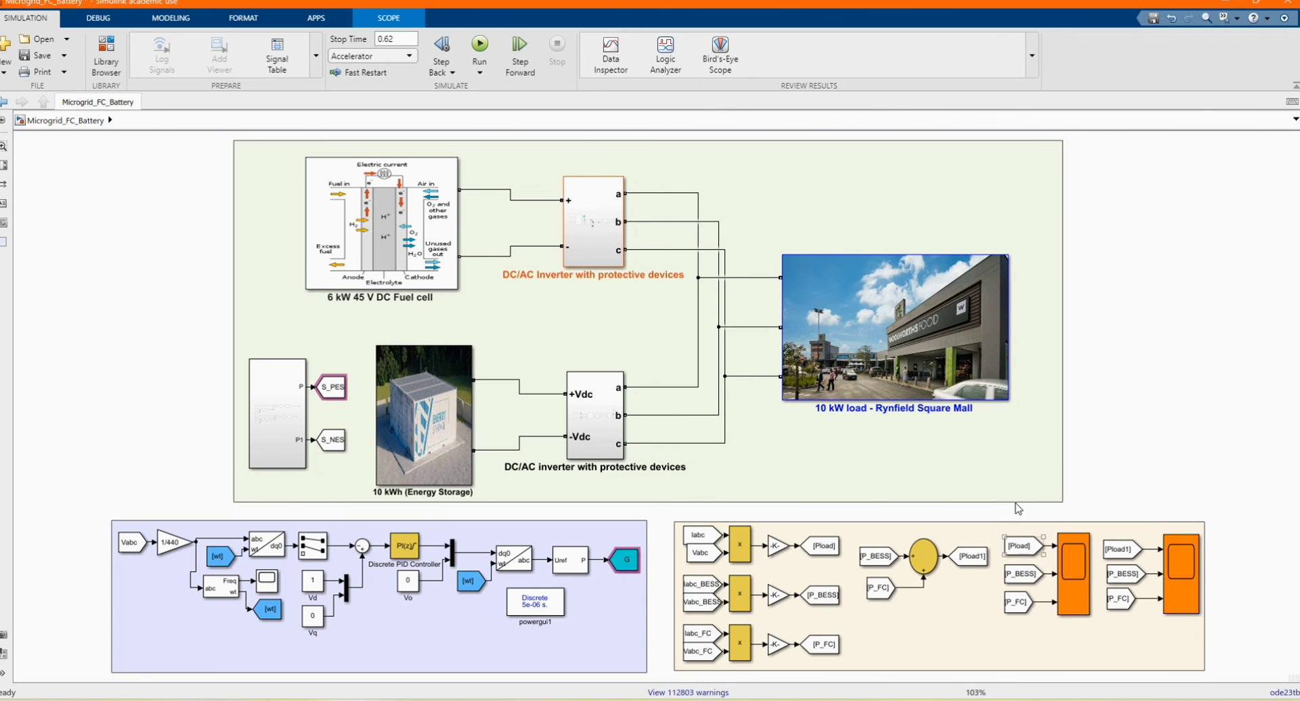
click(935, 493)
click(65, 406)
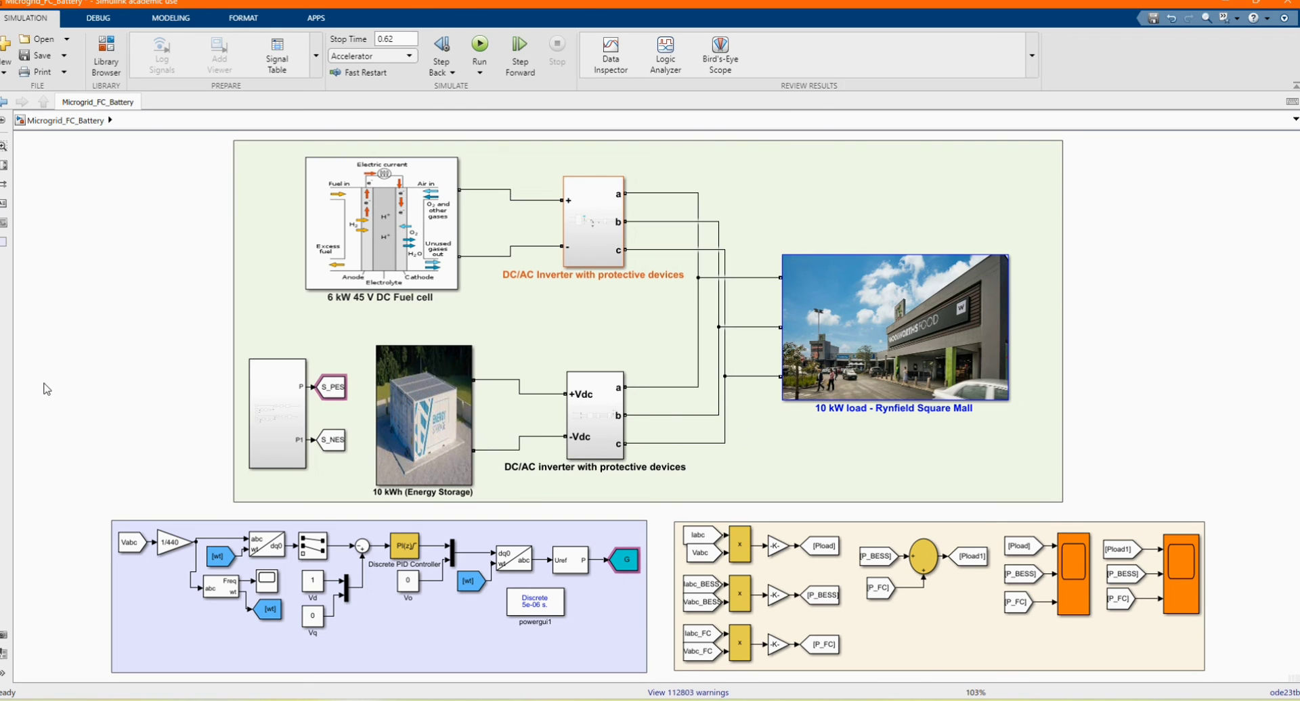
click(673, 425)
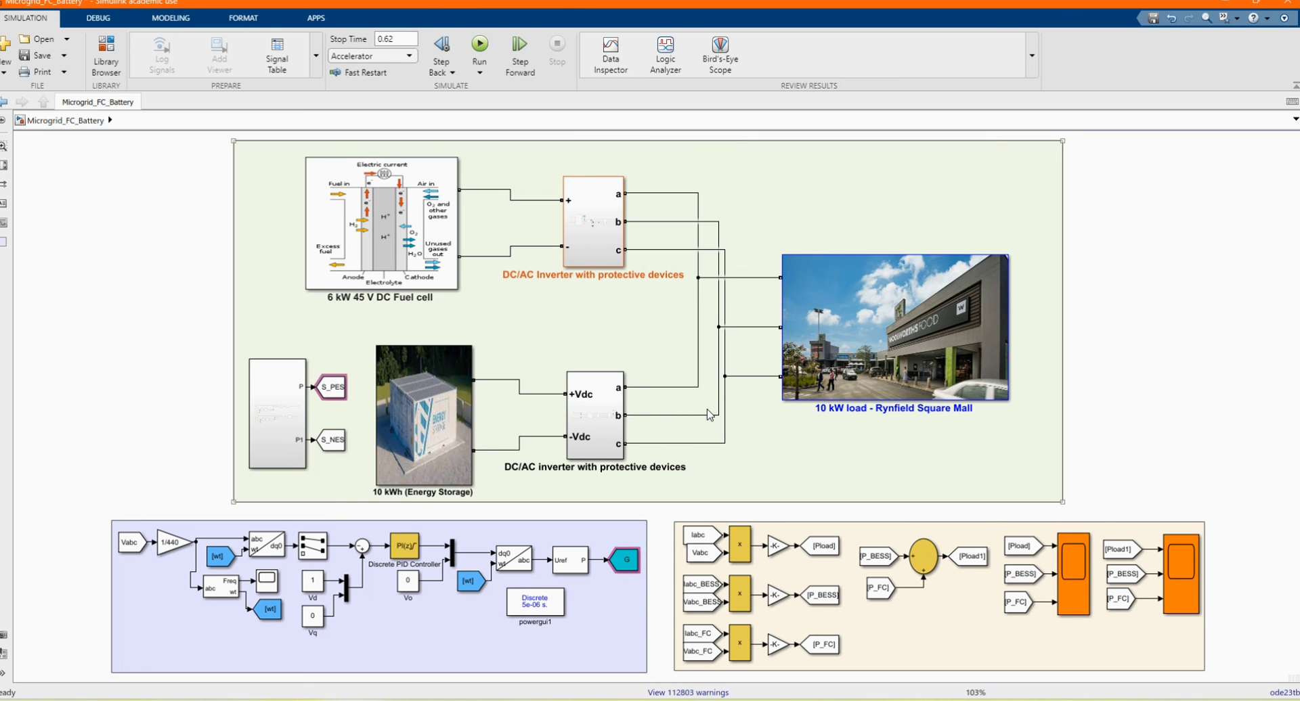